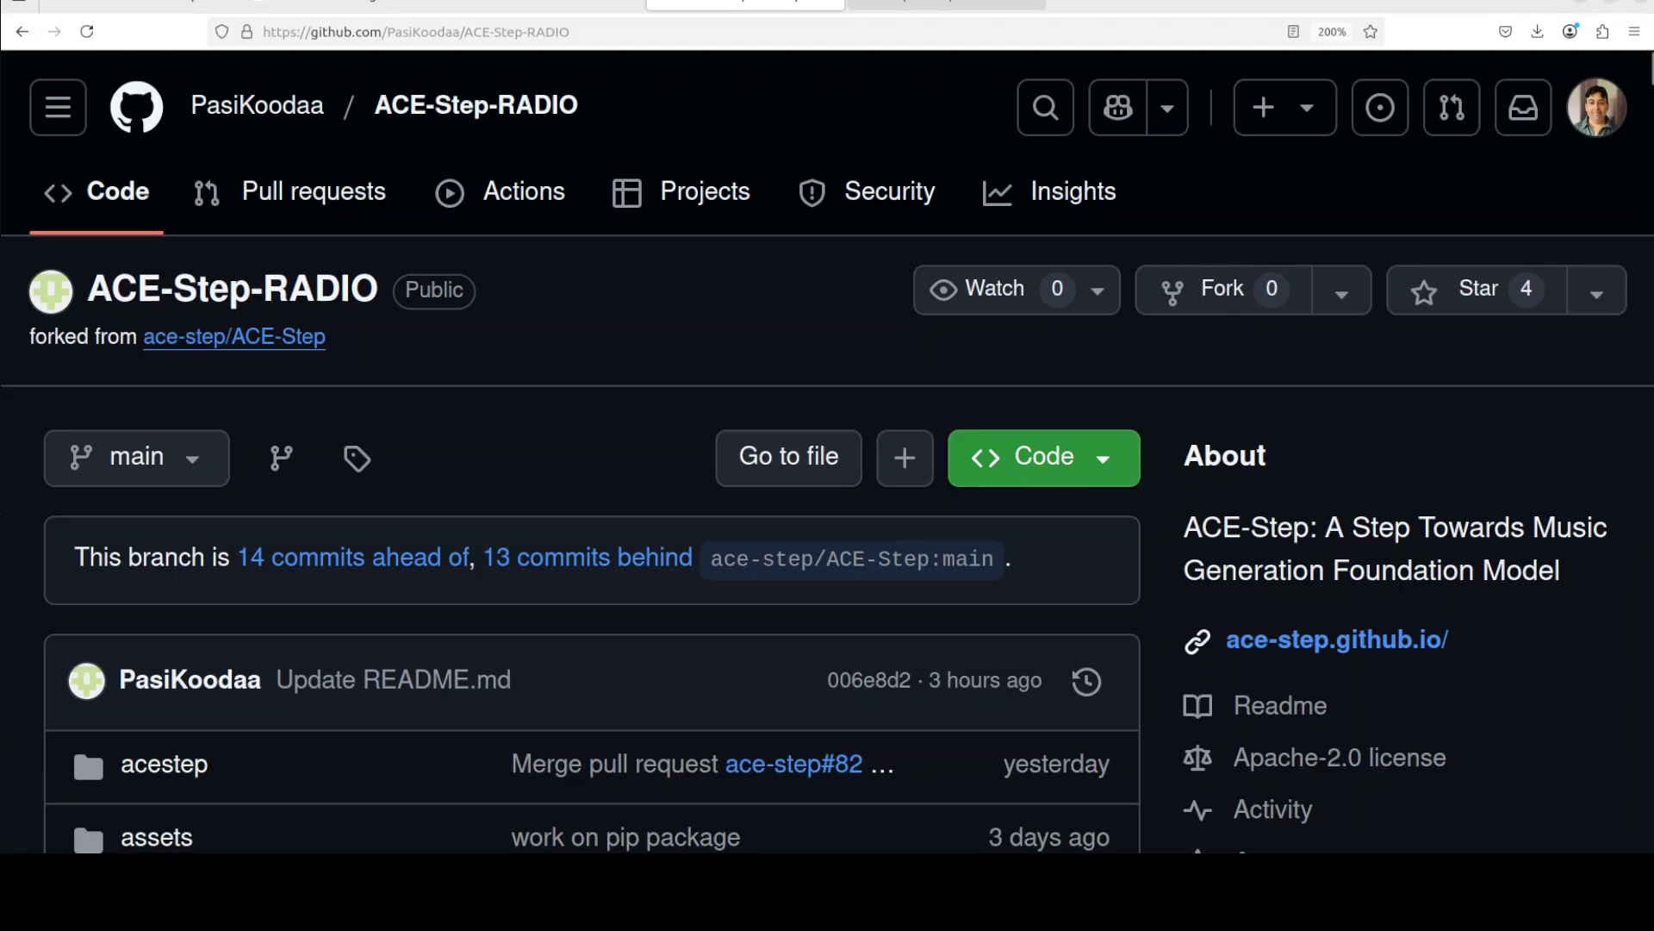
- View the ace-step.github.io project page, then the YouTube channel search results for 'ace'
key("ctrl+Tab")
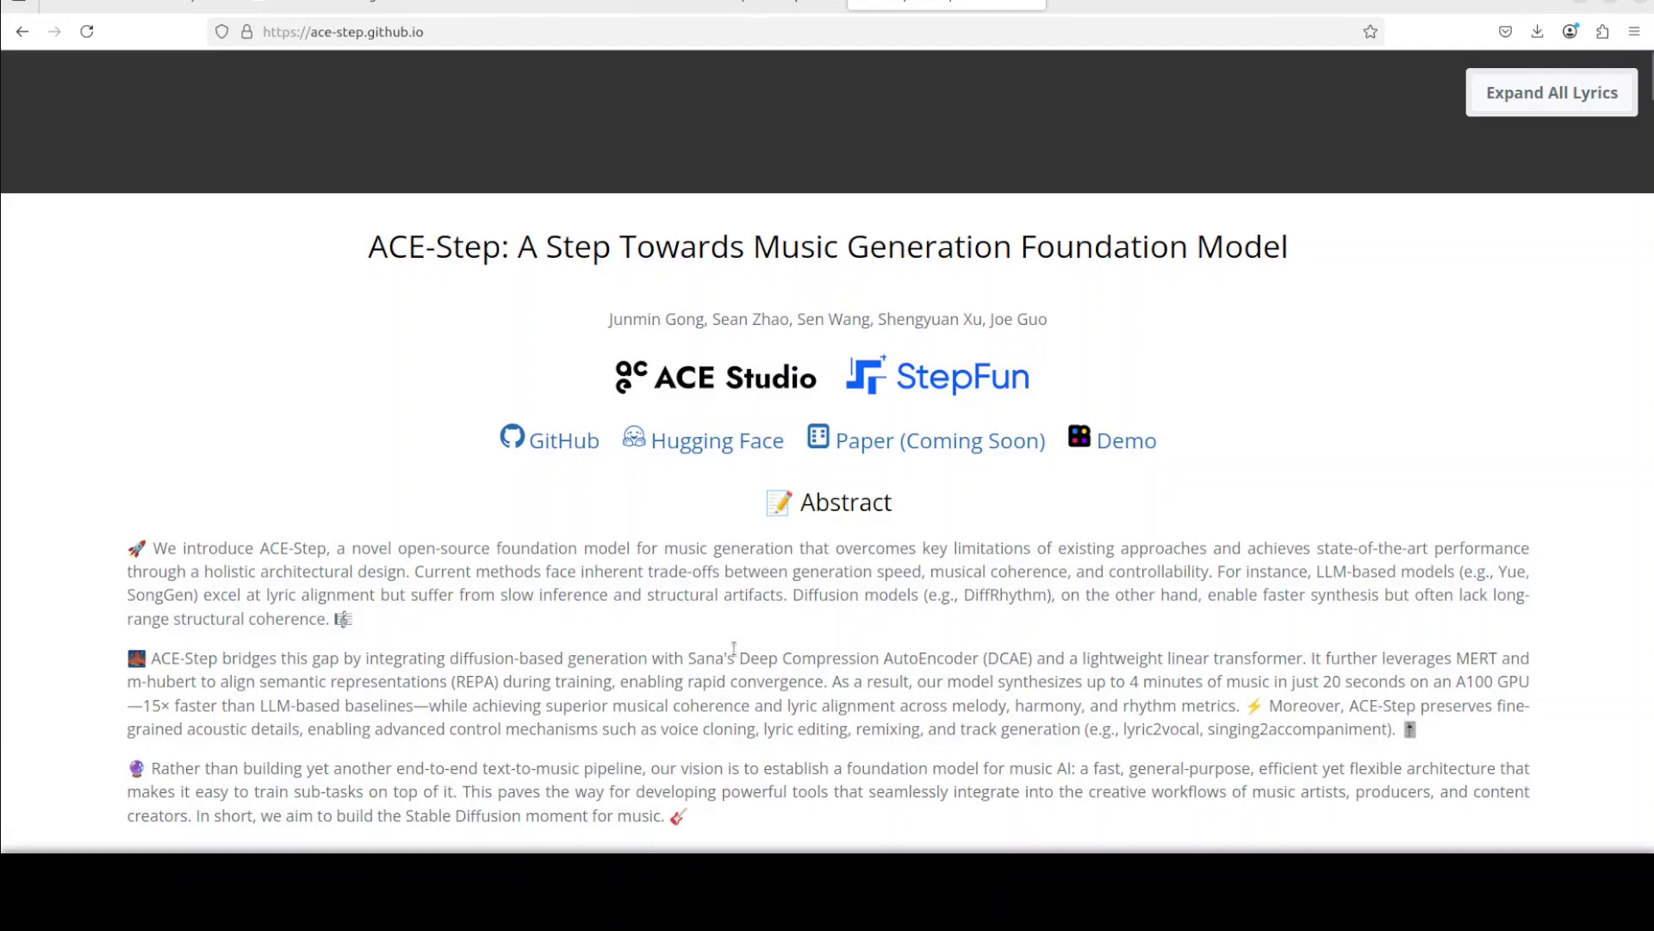
left_click(542, 5)
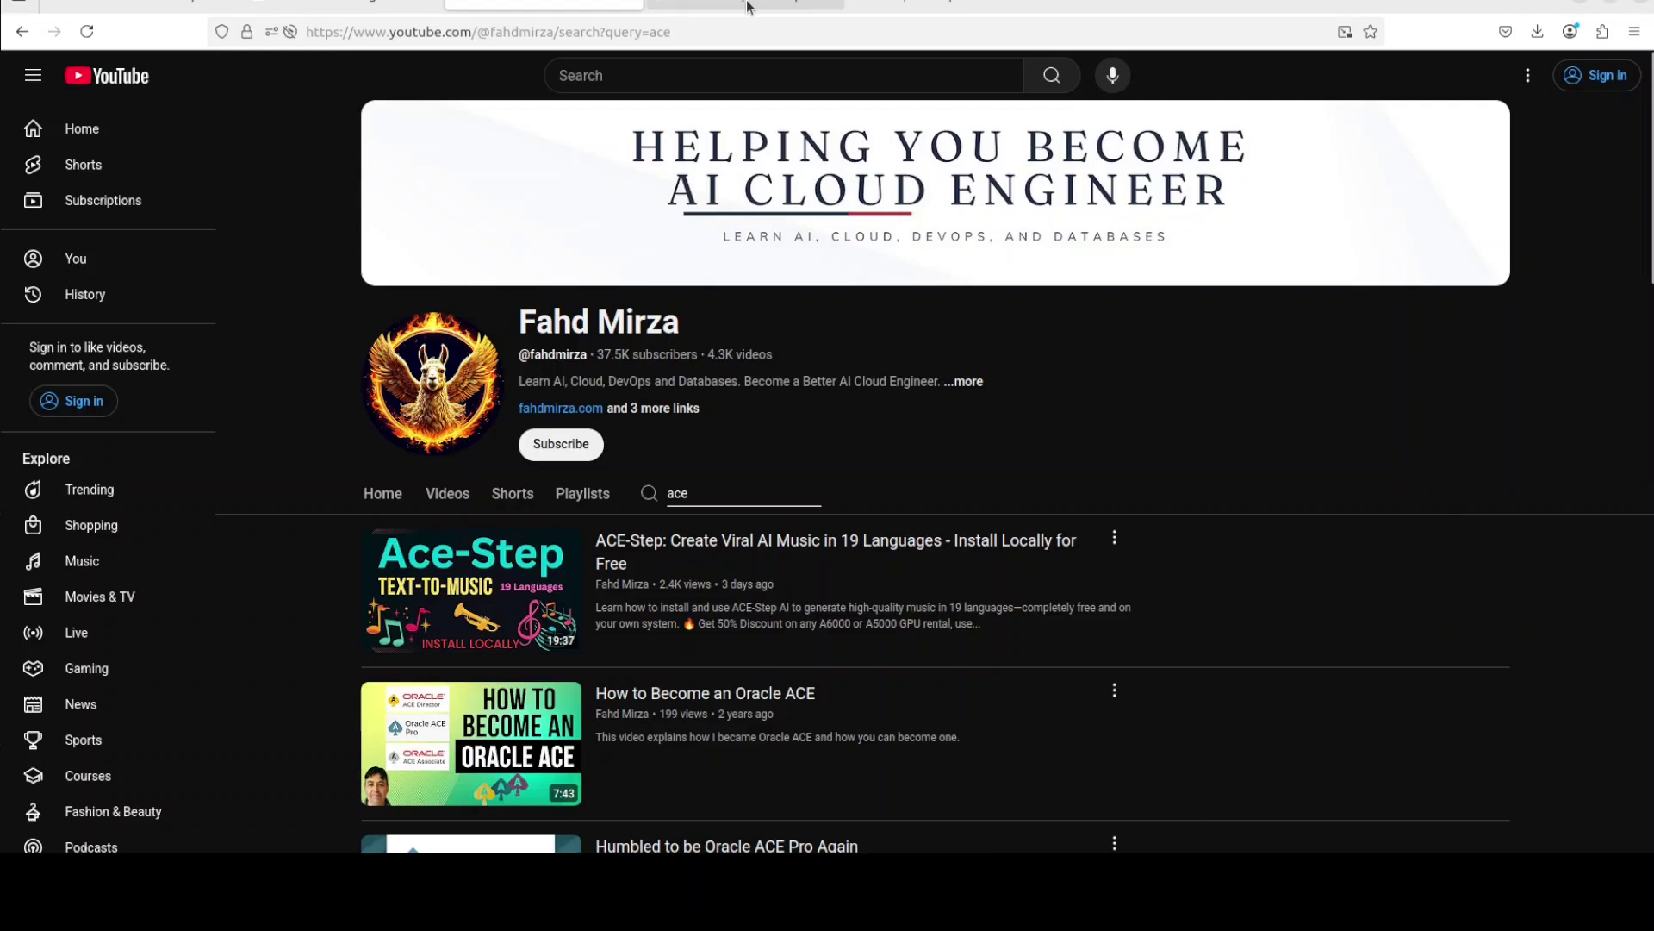
- Switch between the GitHub and YouTube tabs, ending on the ACE-Step-RADIO fork page
left_click(747, 7)
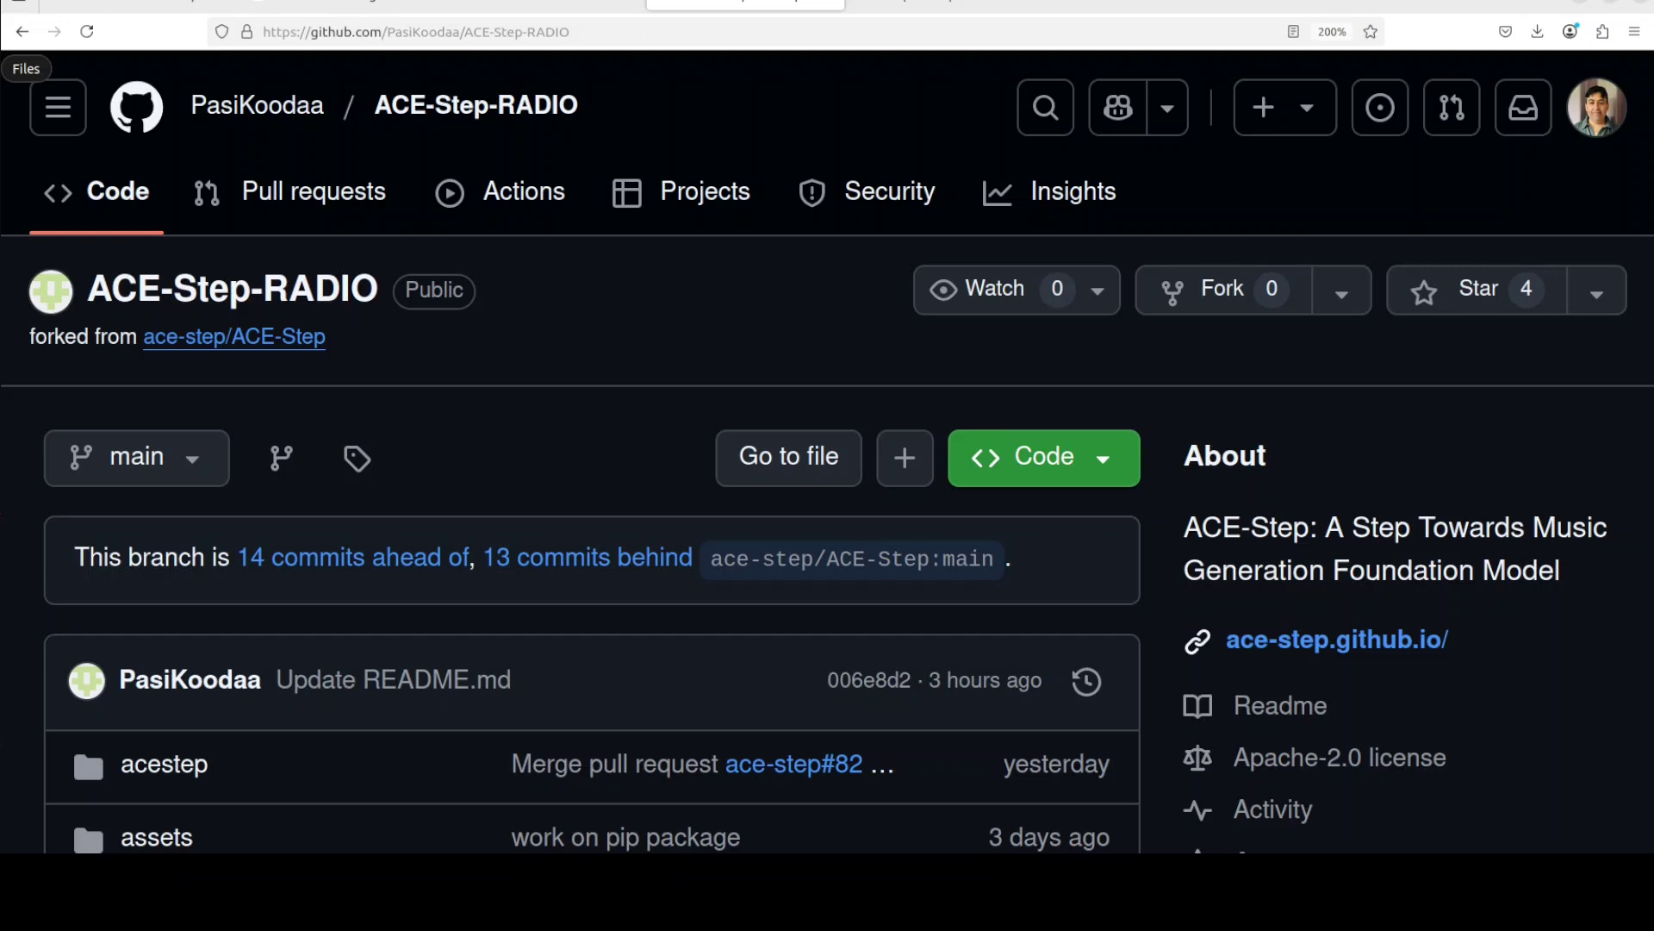
left_click(545, 5)
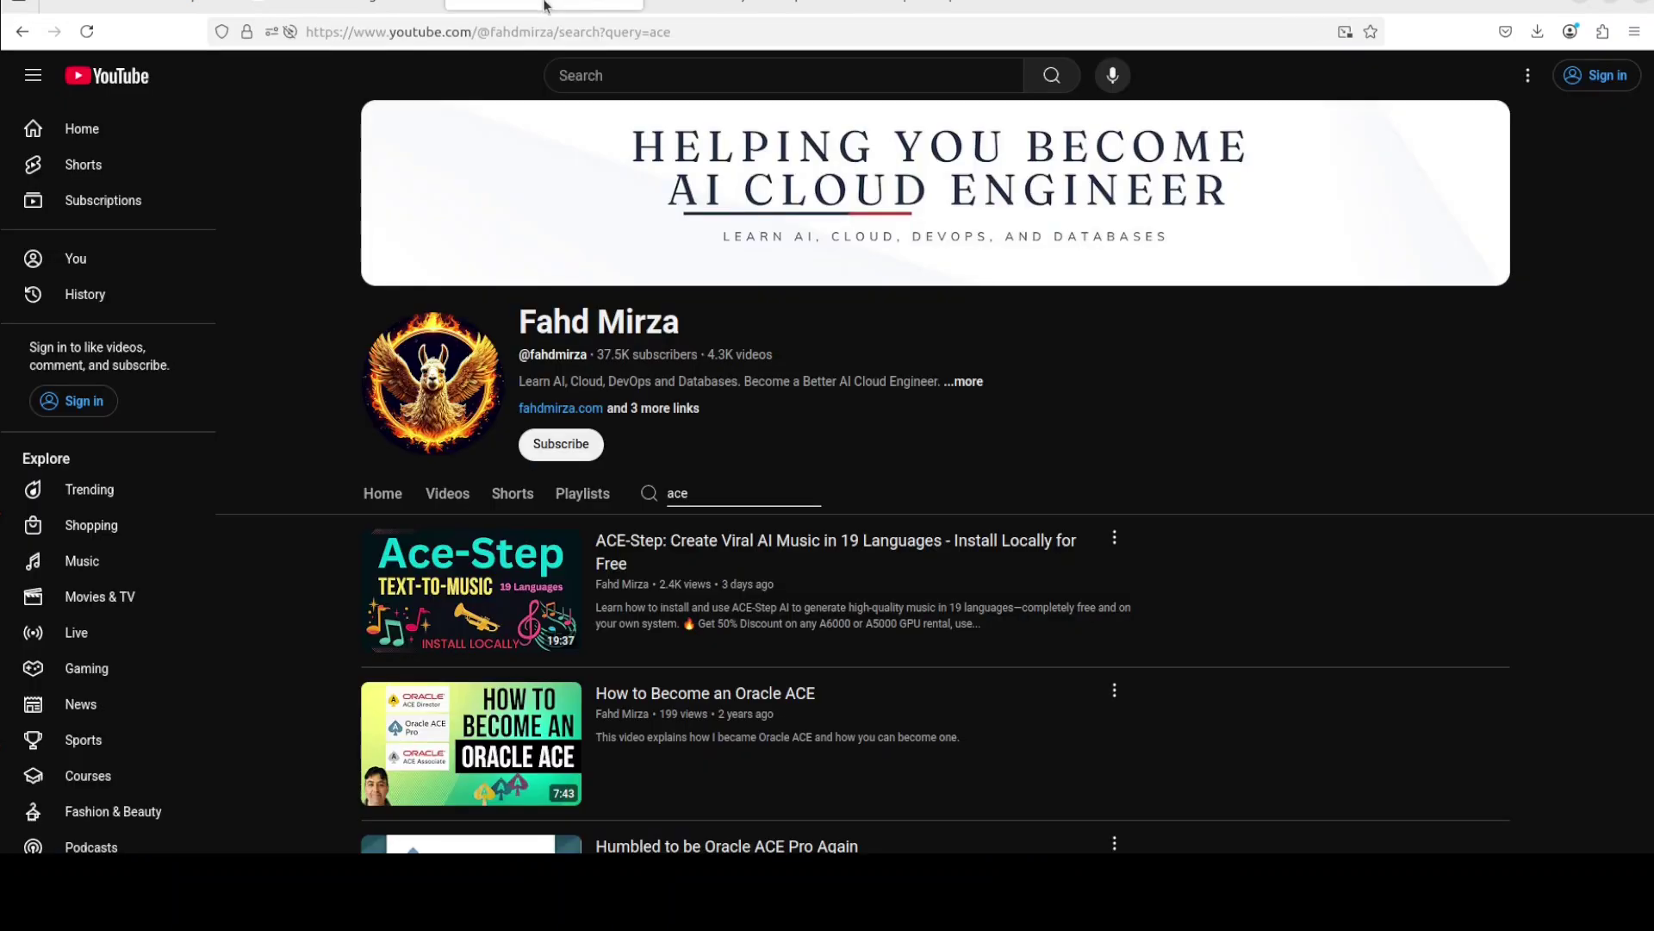
left_click(735, 4)
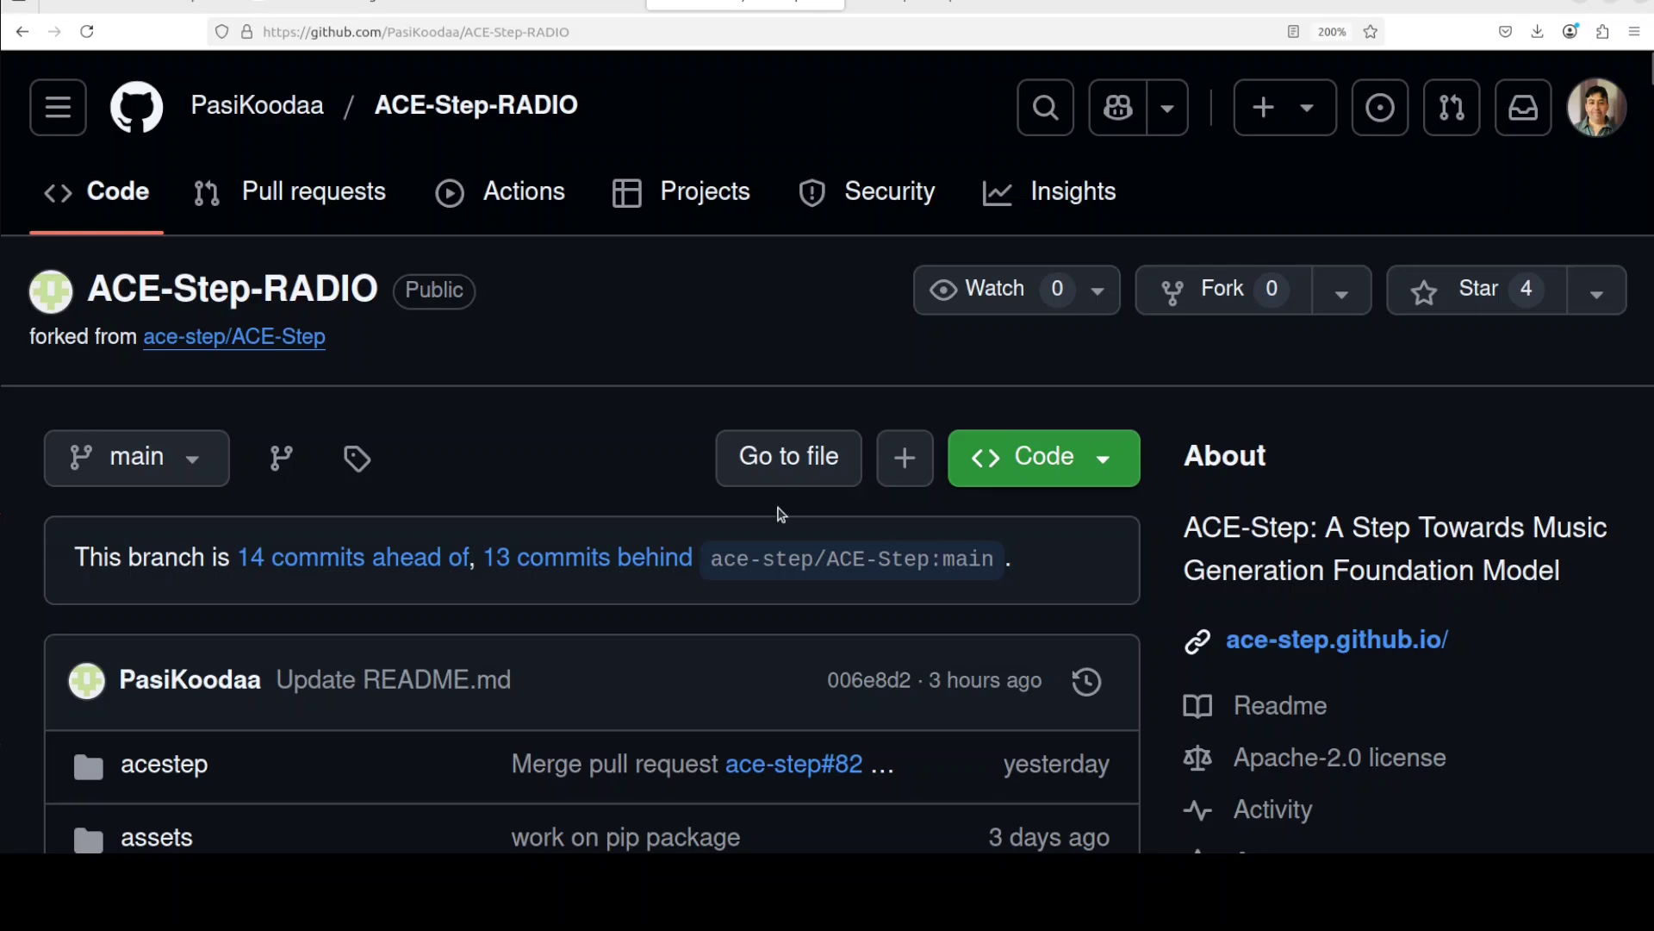
- Check the GPU with nvidia-smi, then create and activate the Python 3.11 conda environment 'ai'
key("alt+Tab")
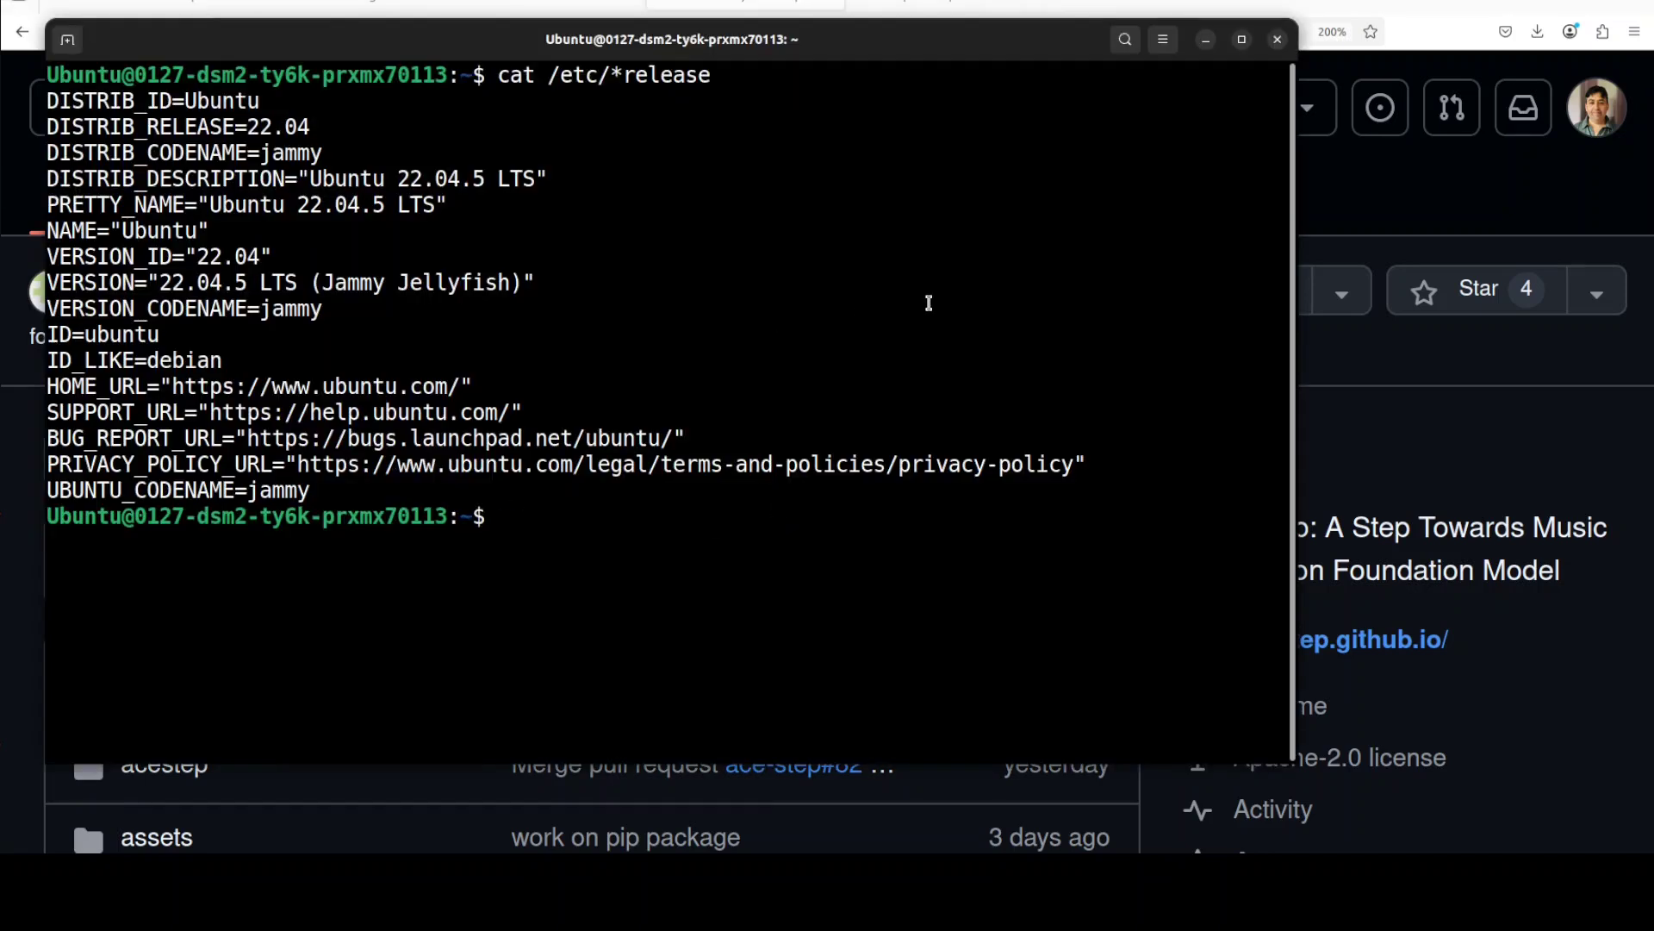
type("nvidia-smi")
key("Return")
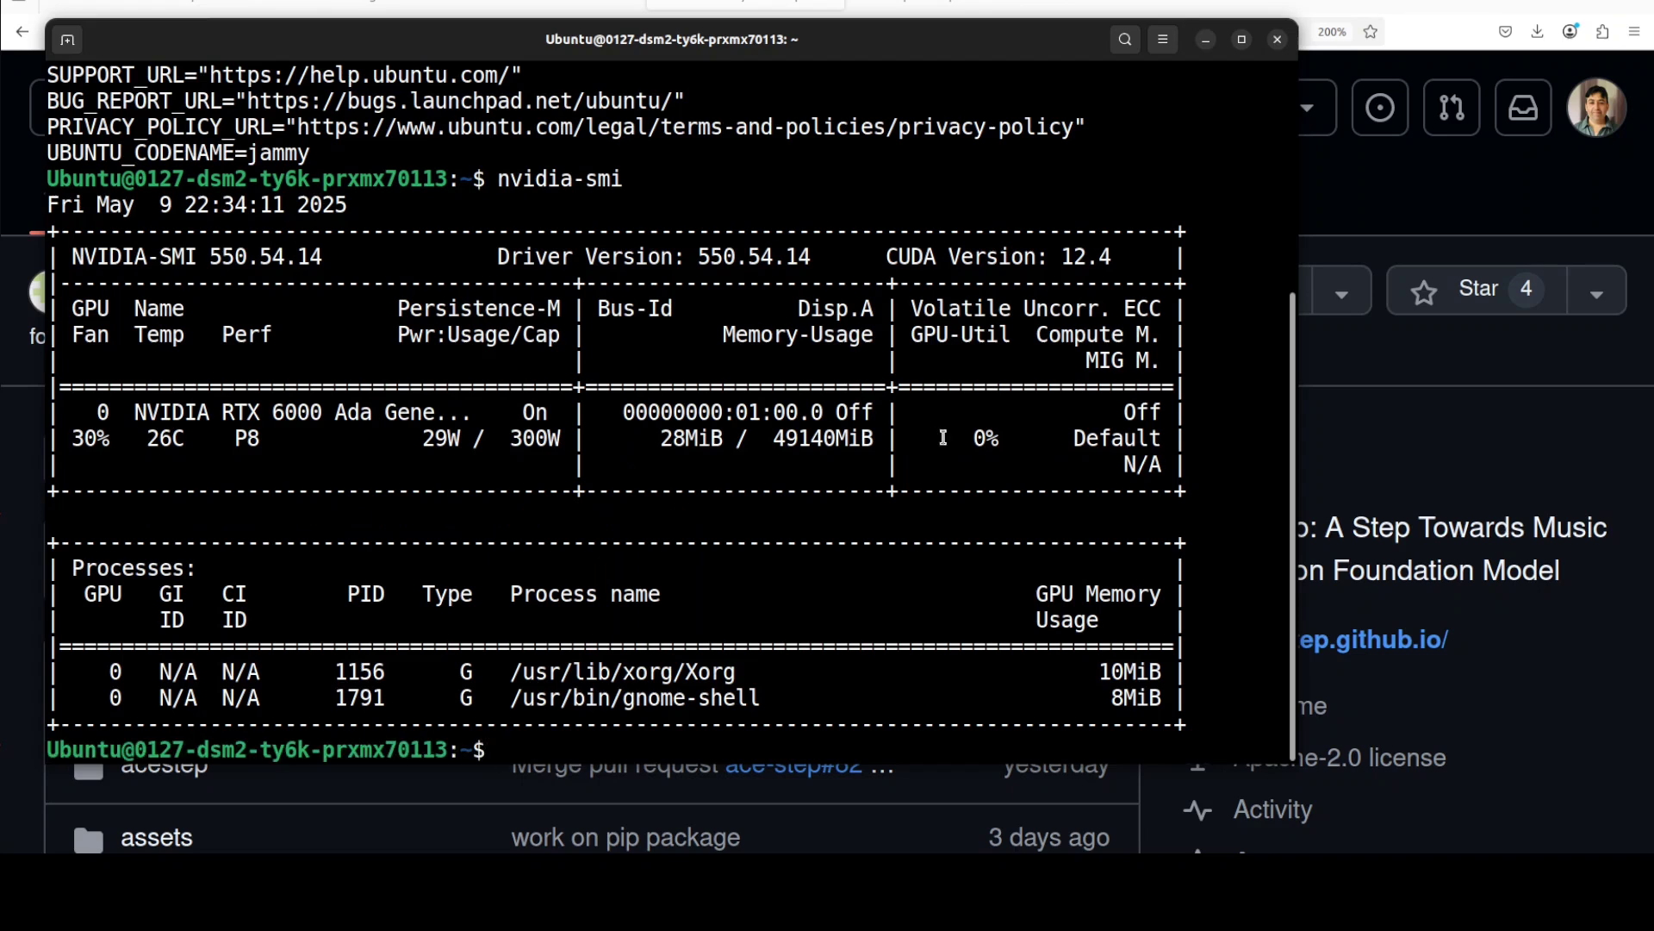
right_click(694, 497)
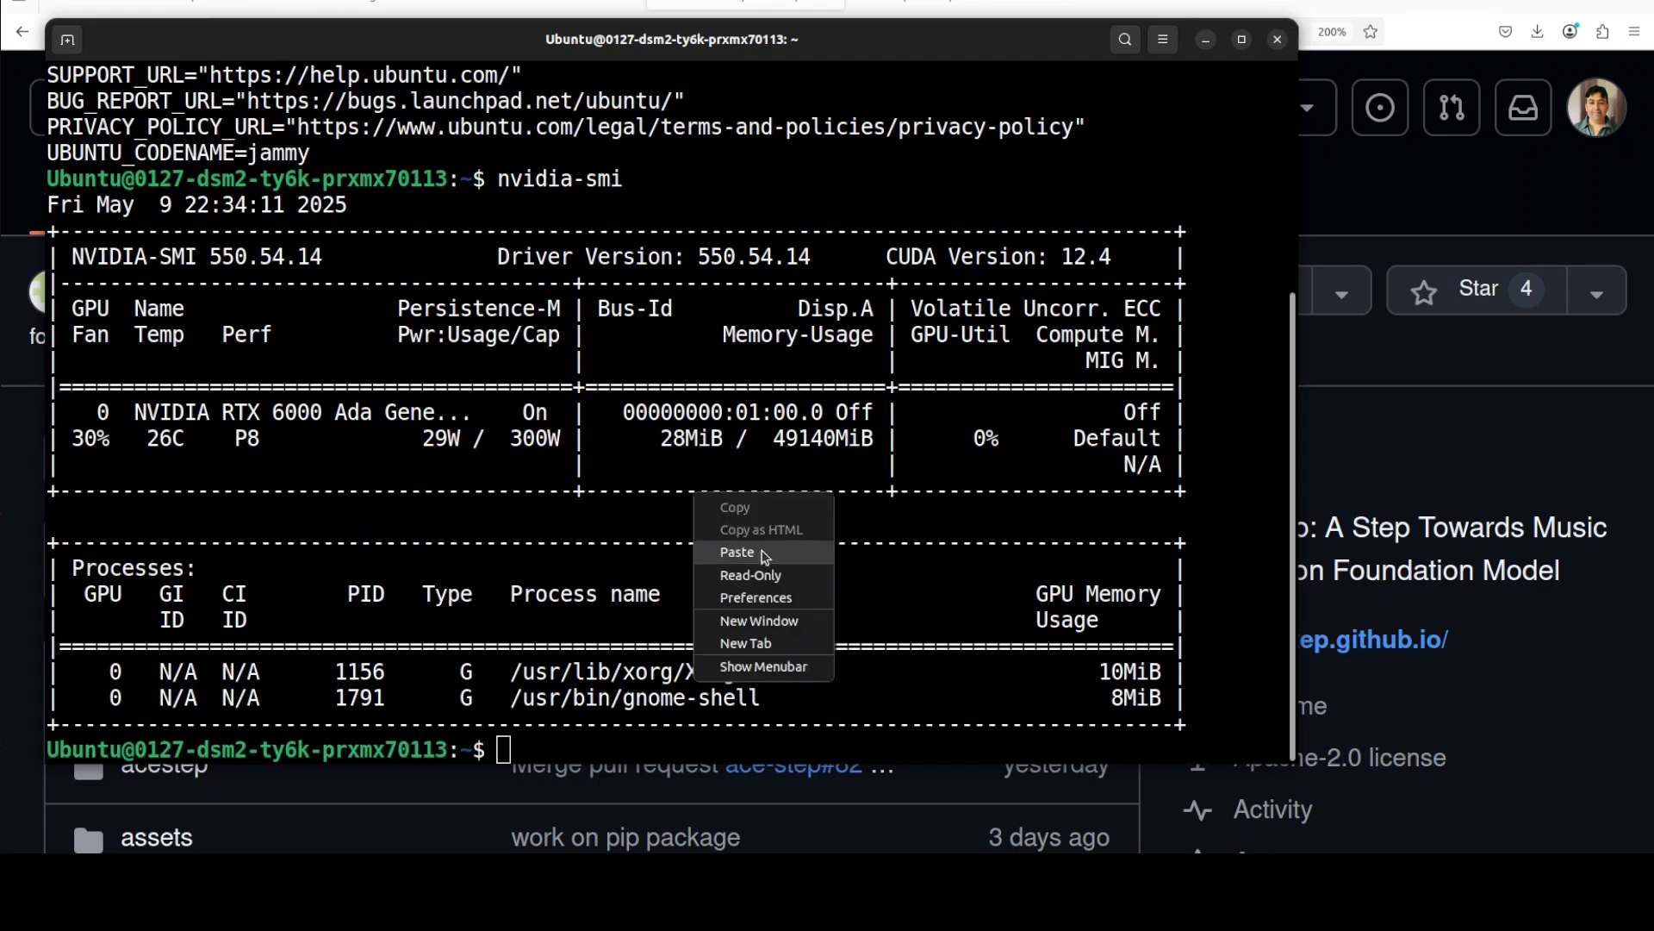
left_click(767, 551)
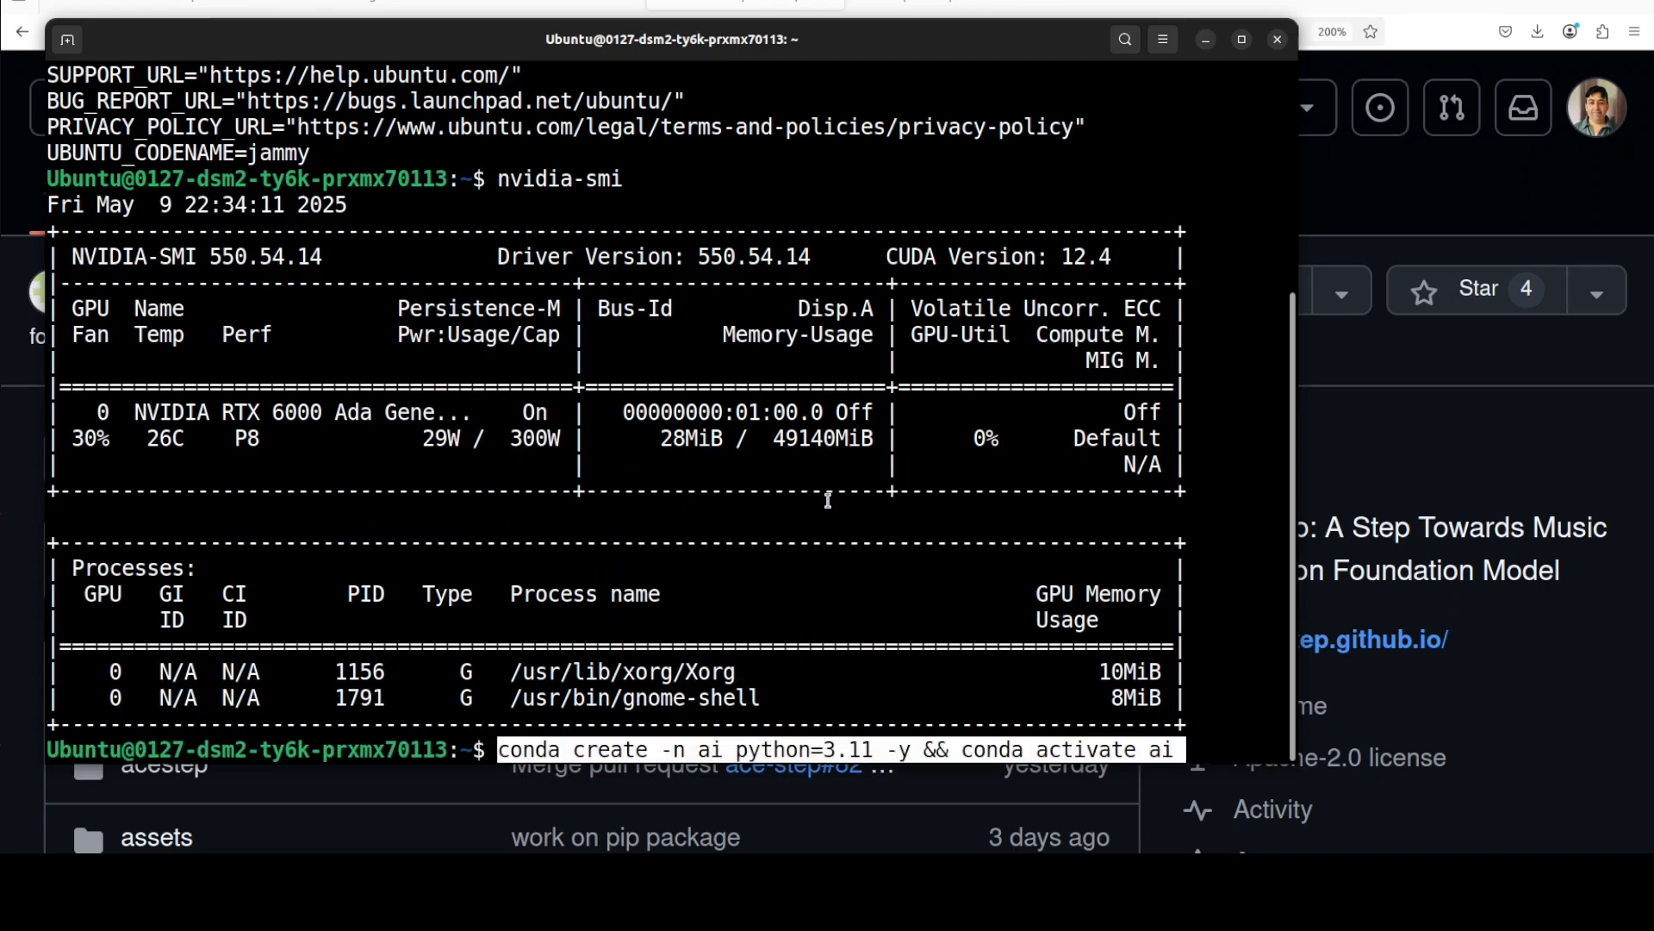
key("Return")
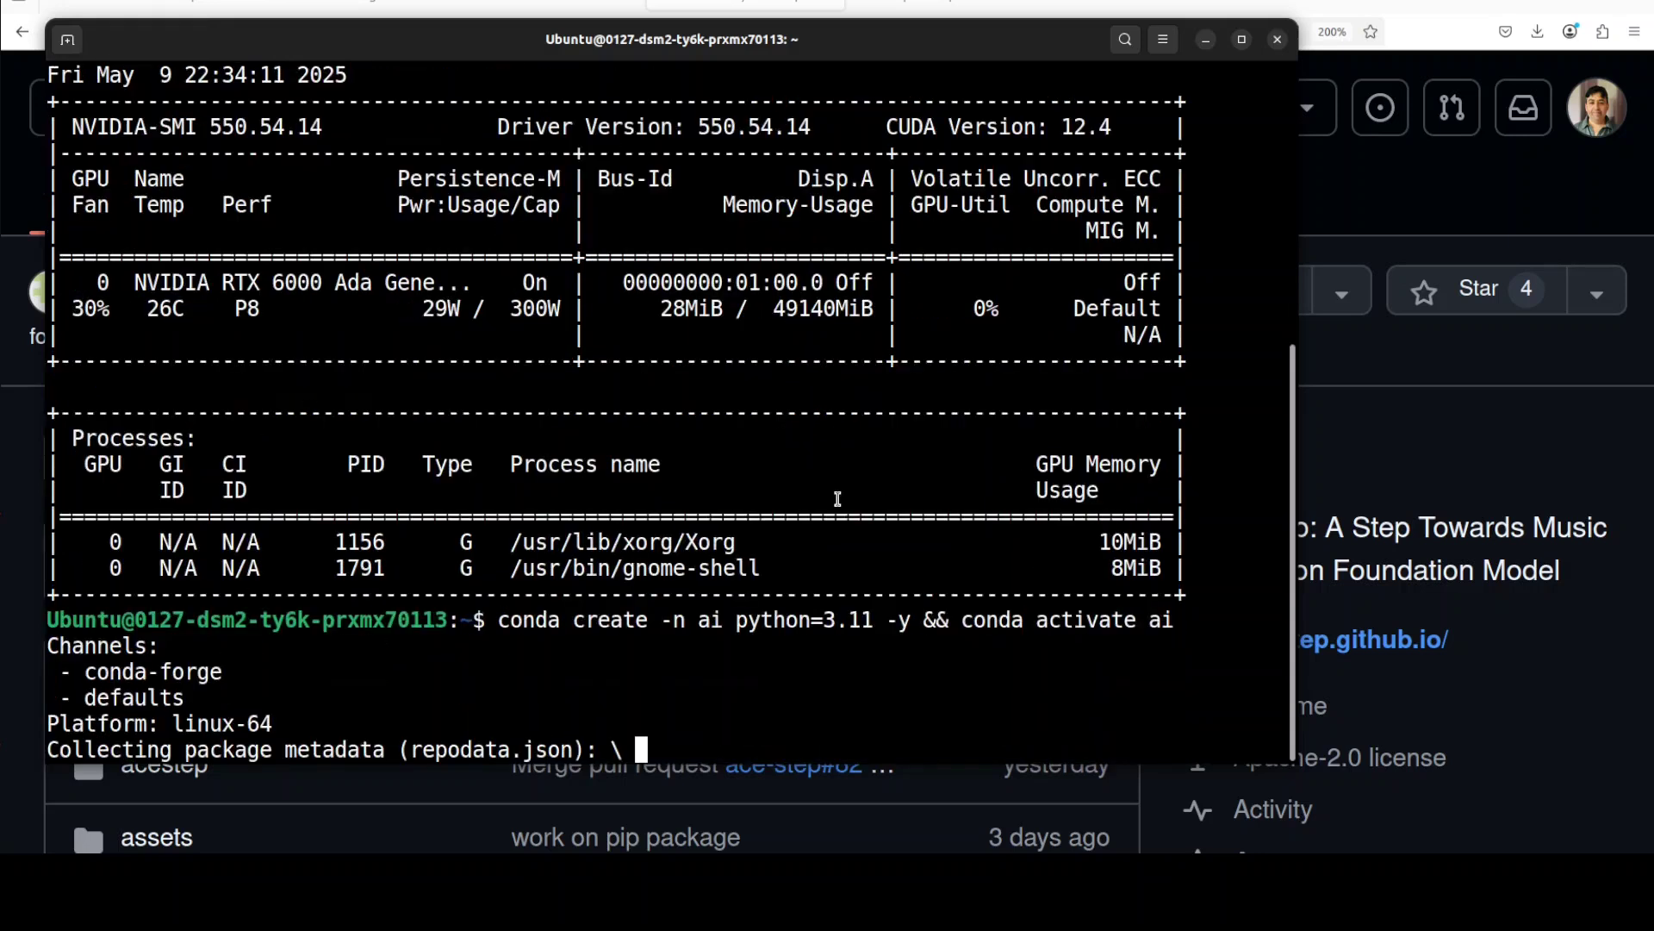
- Glance at the Massed Compute website, then paste the ACE-Step-RADIO git clone and cd command
left_click(138, 9)
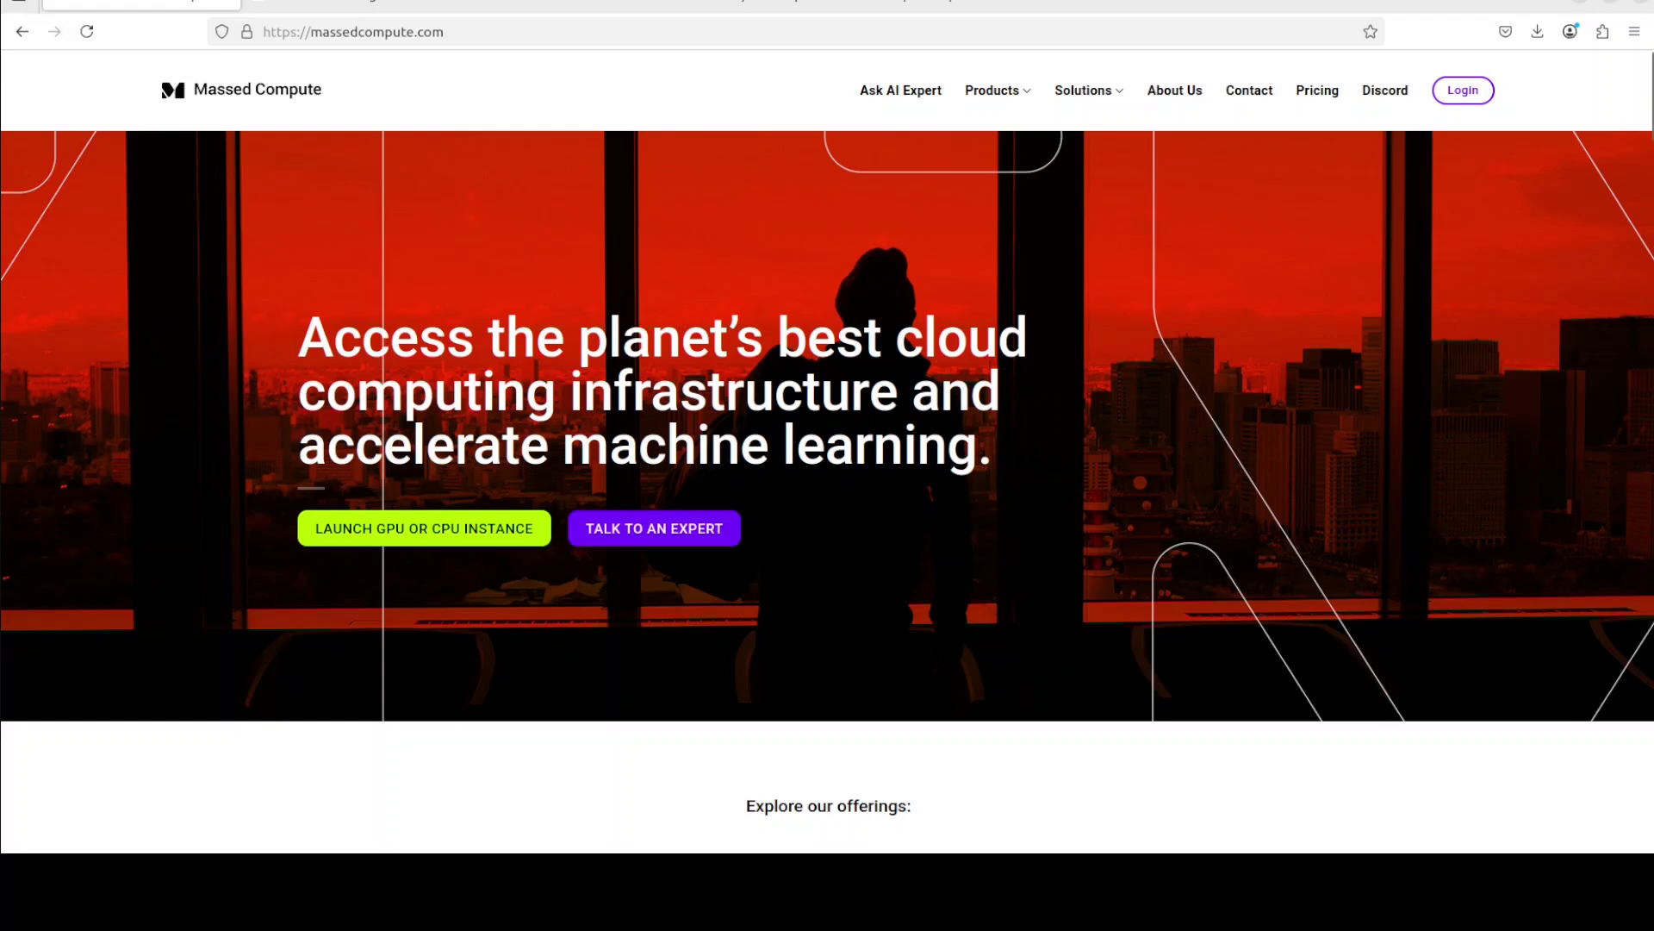
key("alt+Tab")
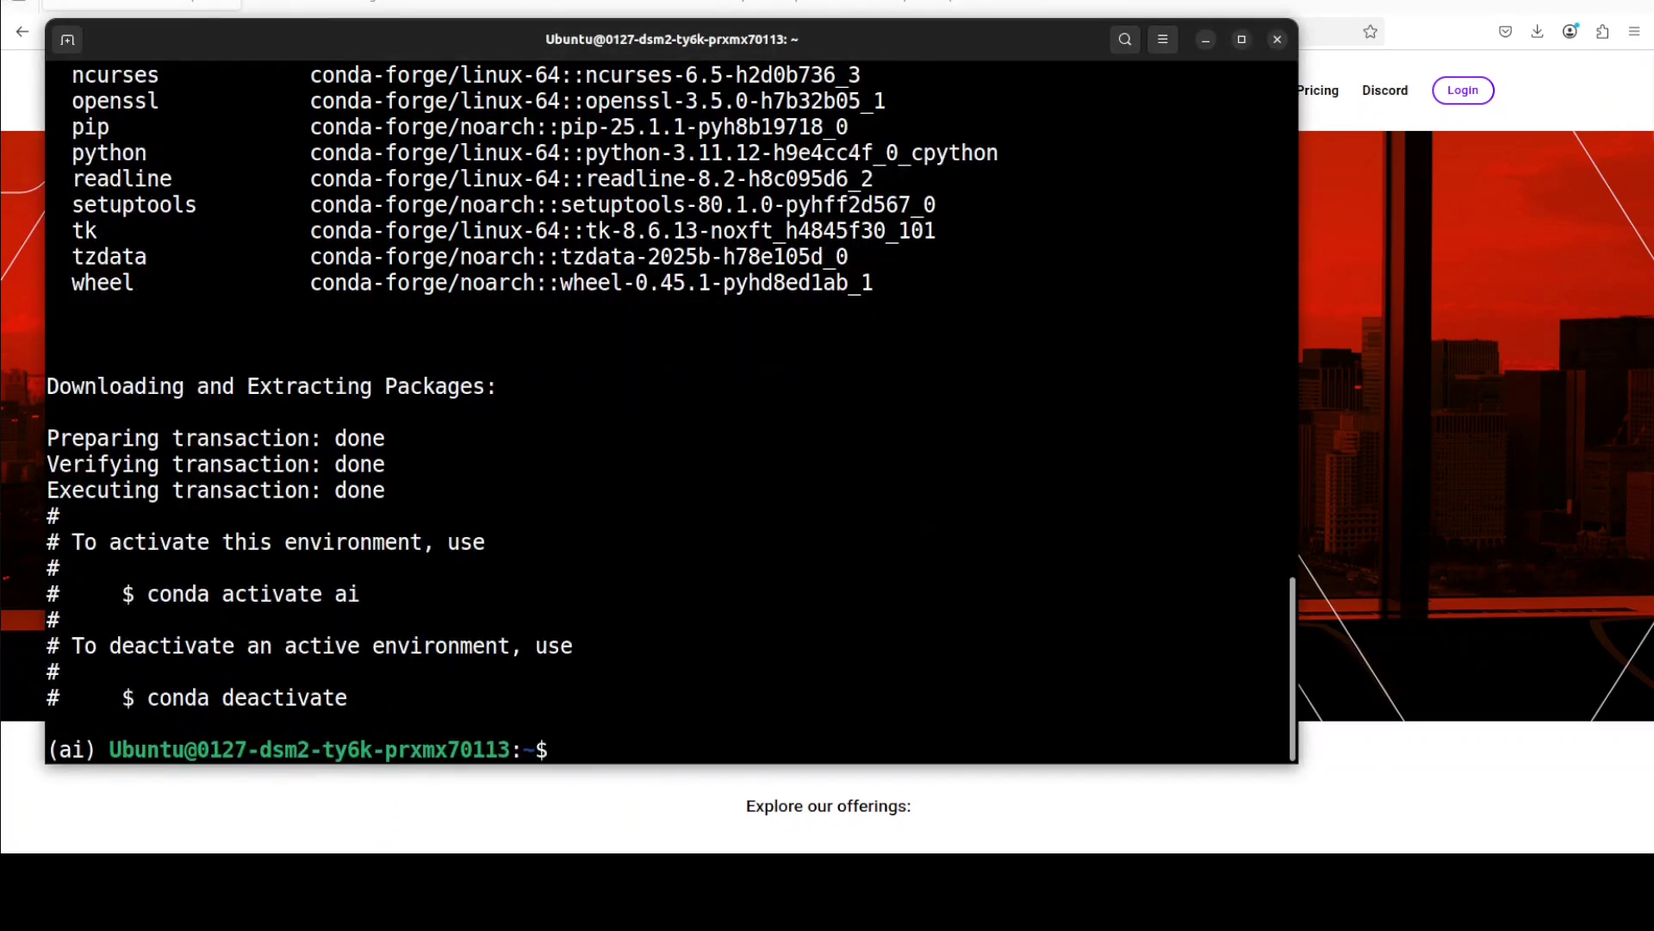
right_click(666, 416)
left_click(741, 474)
- Clone ACE-Step-RADIO and install its packages with pip install -r requirements.txt
key("Return")
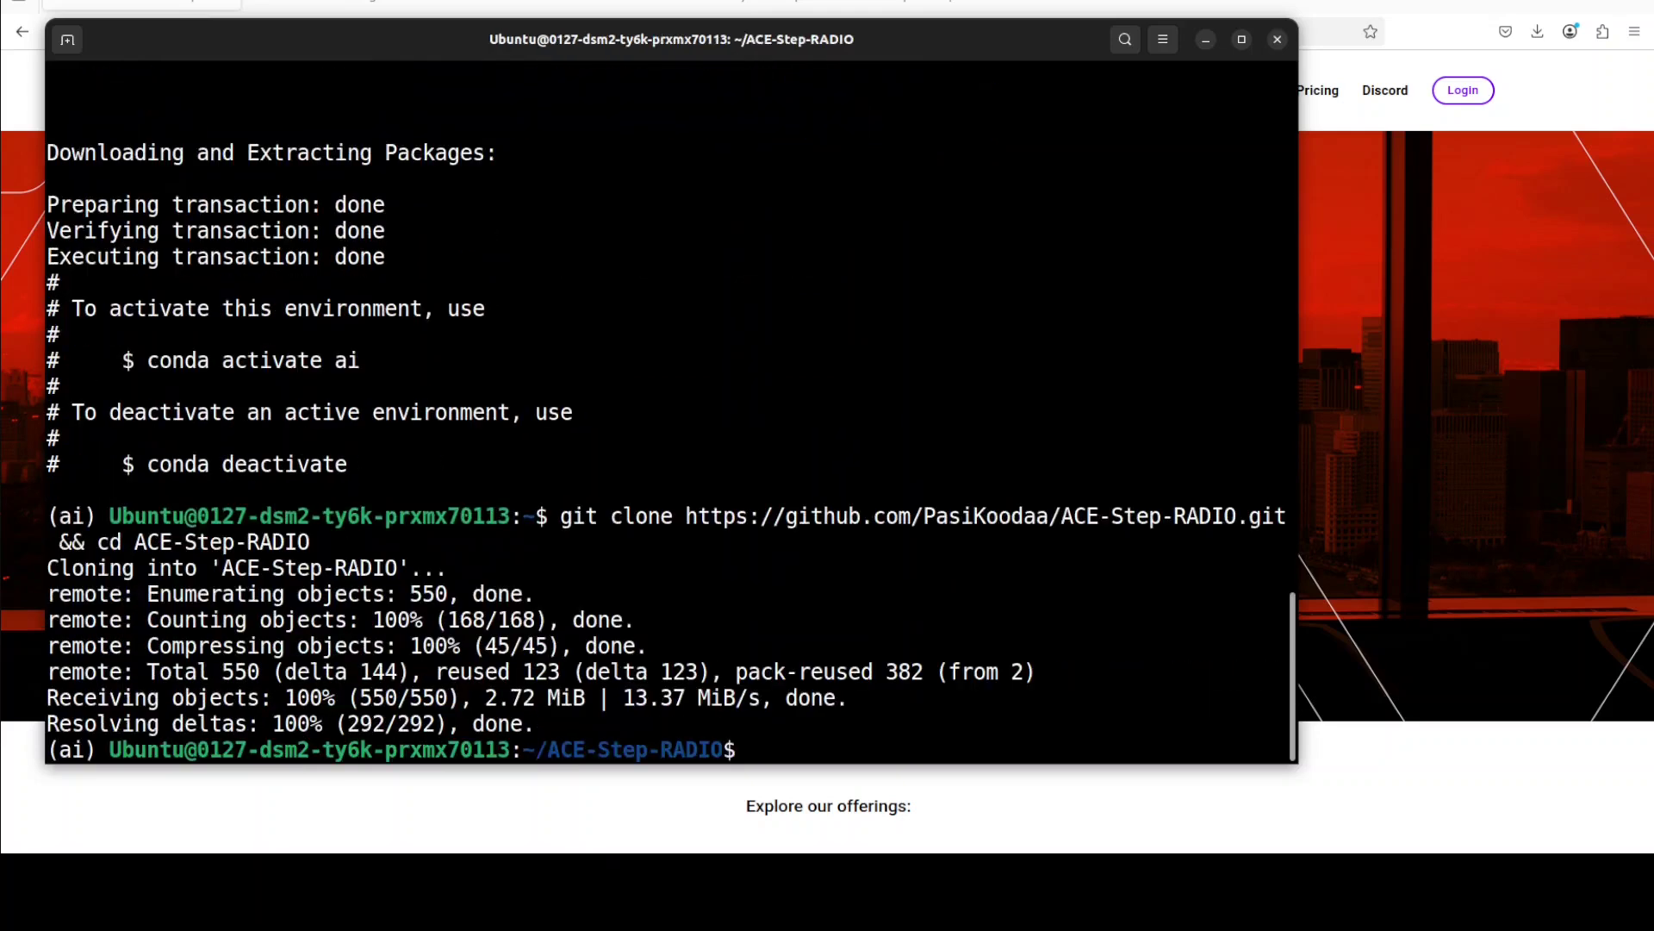
right_click(814, 582)
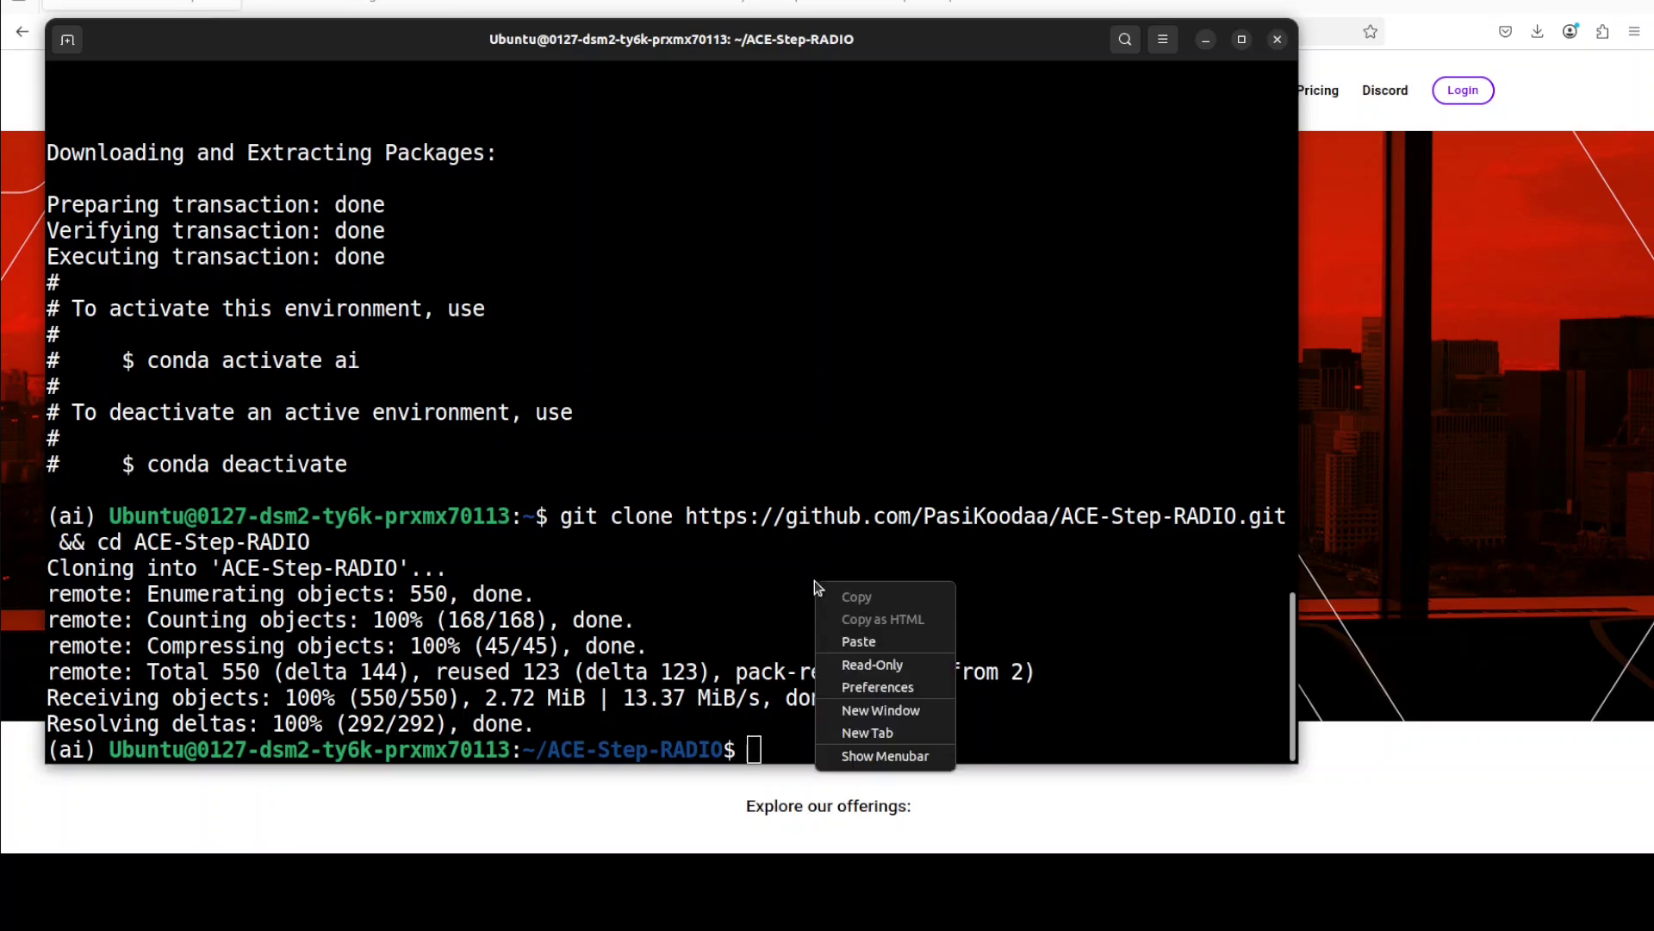
left_click(872, 640)
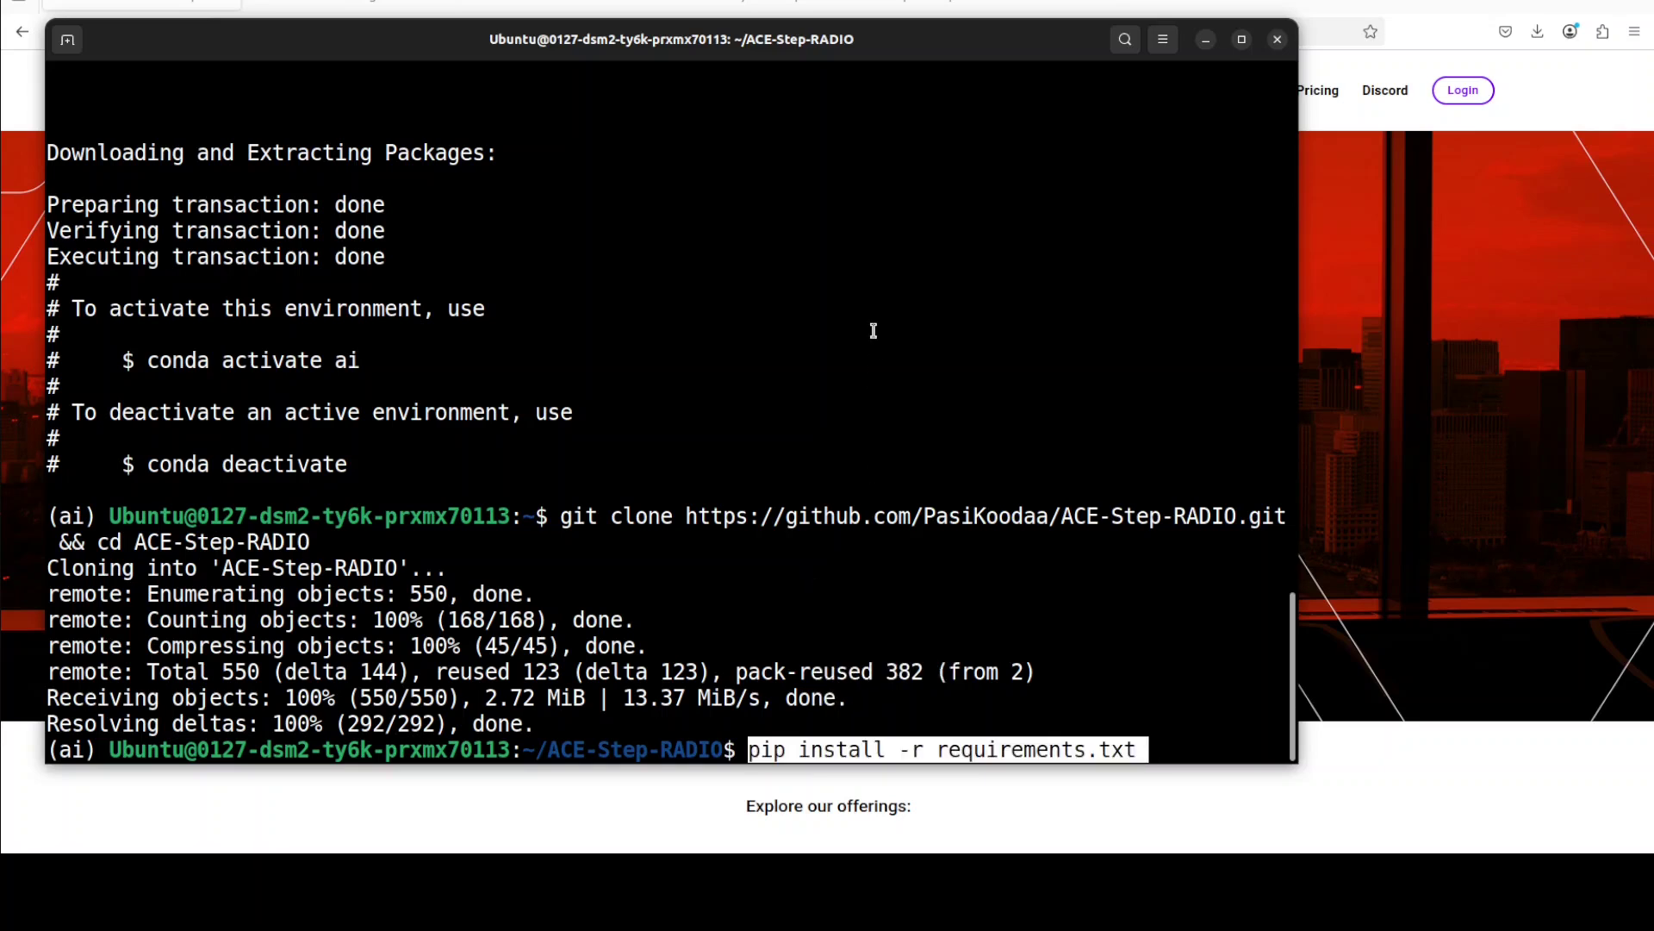
key("Return")
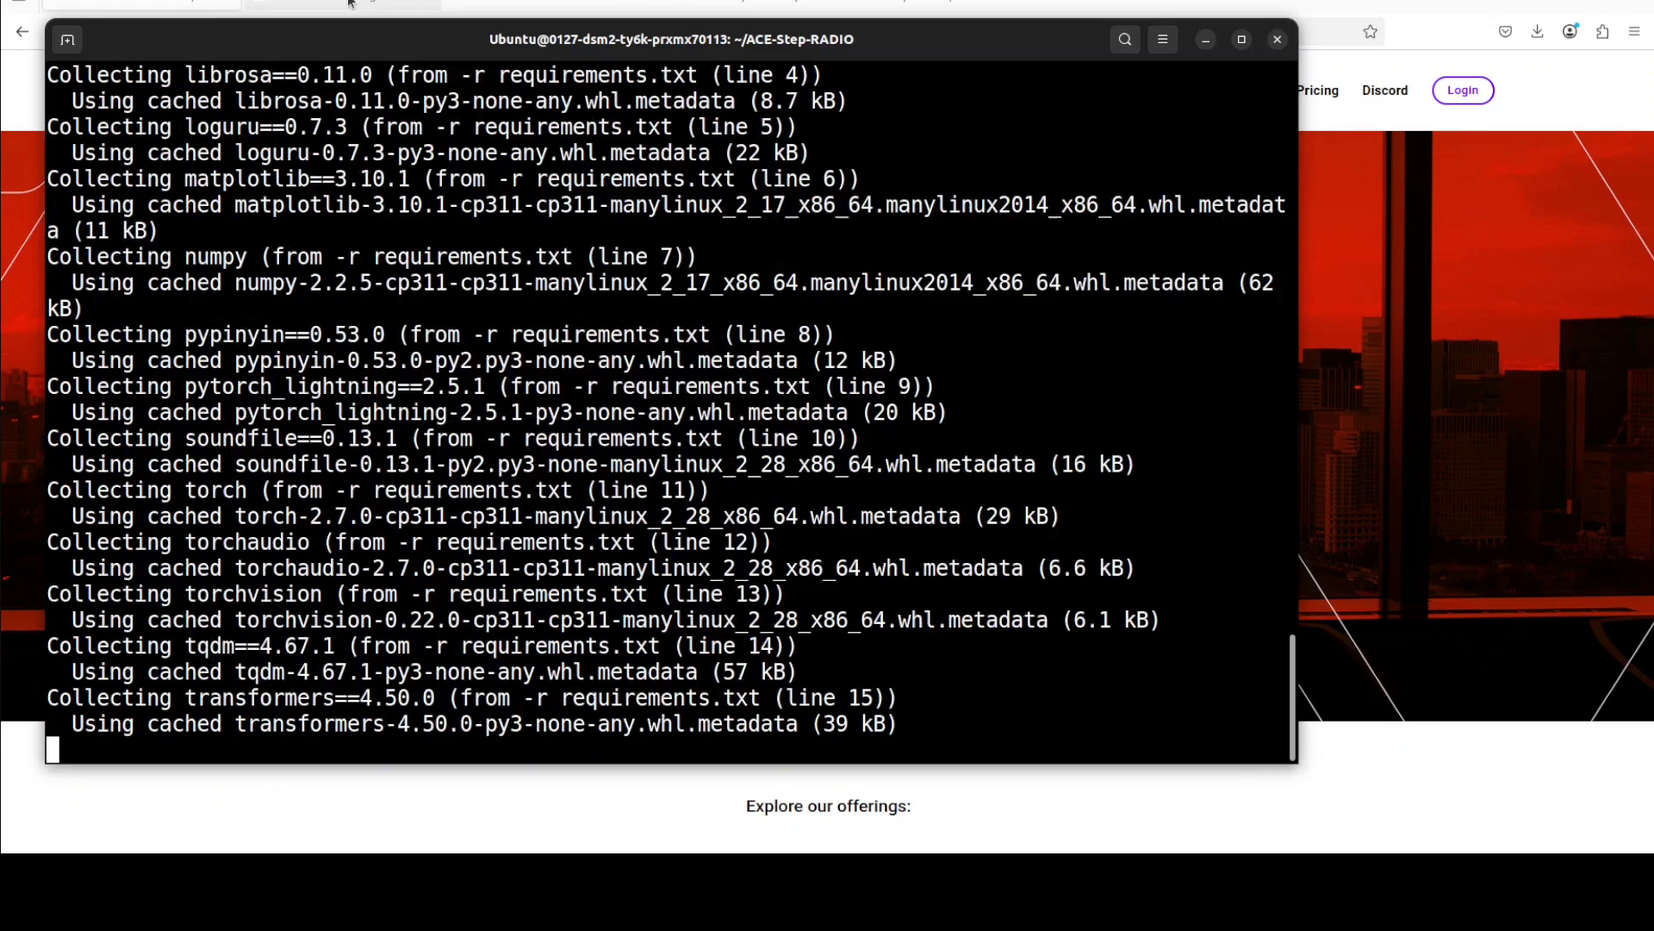
- Install llama-cpp-python with pip, then clear the terminal screen
left_click(349, 3)
left_click(349, 2)
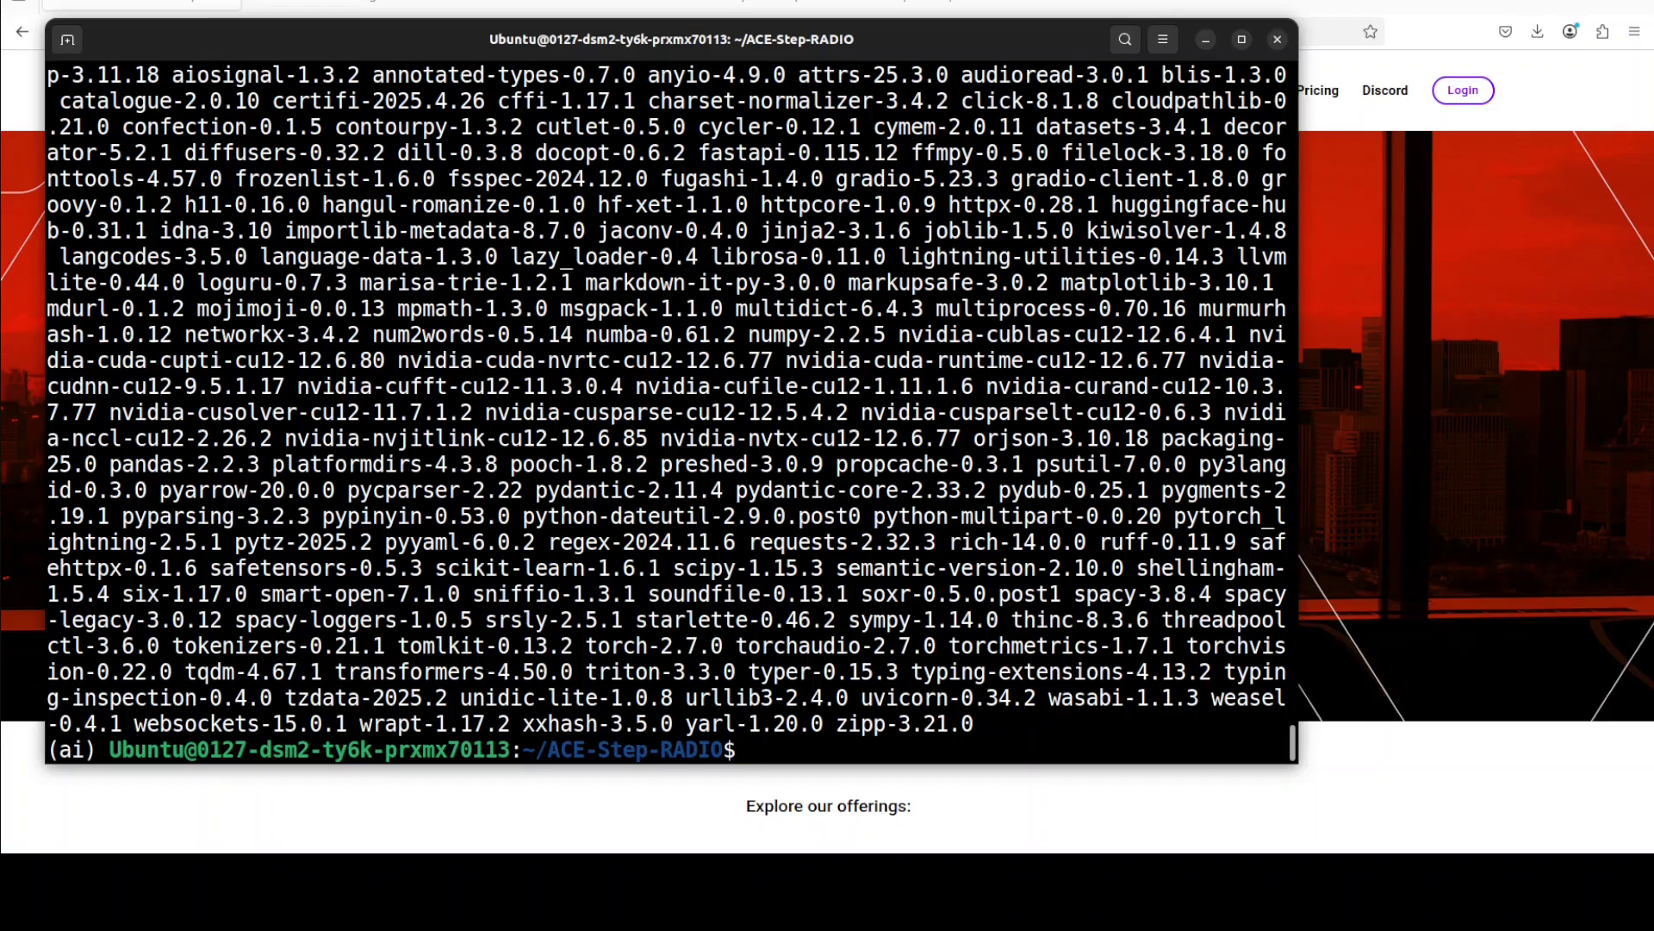
right_click(637, 420)
left_click(702, 482)
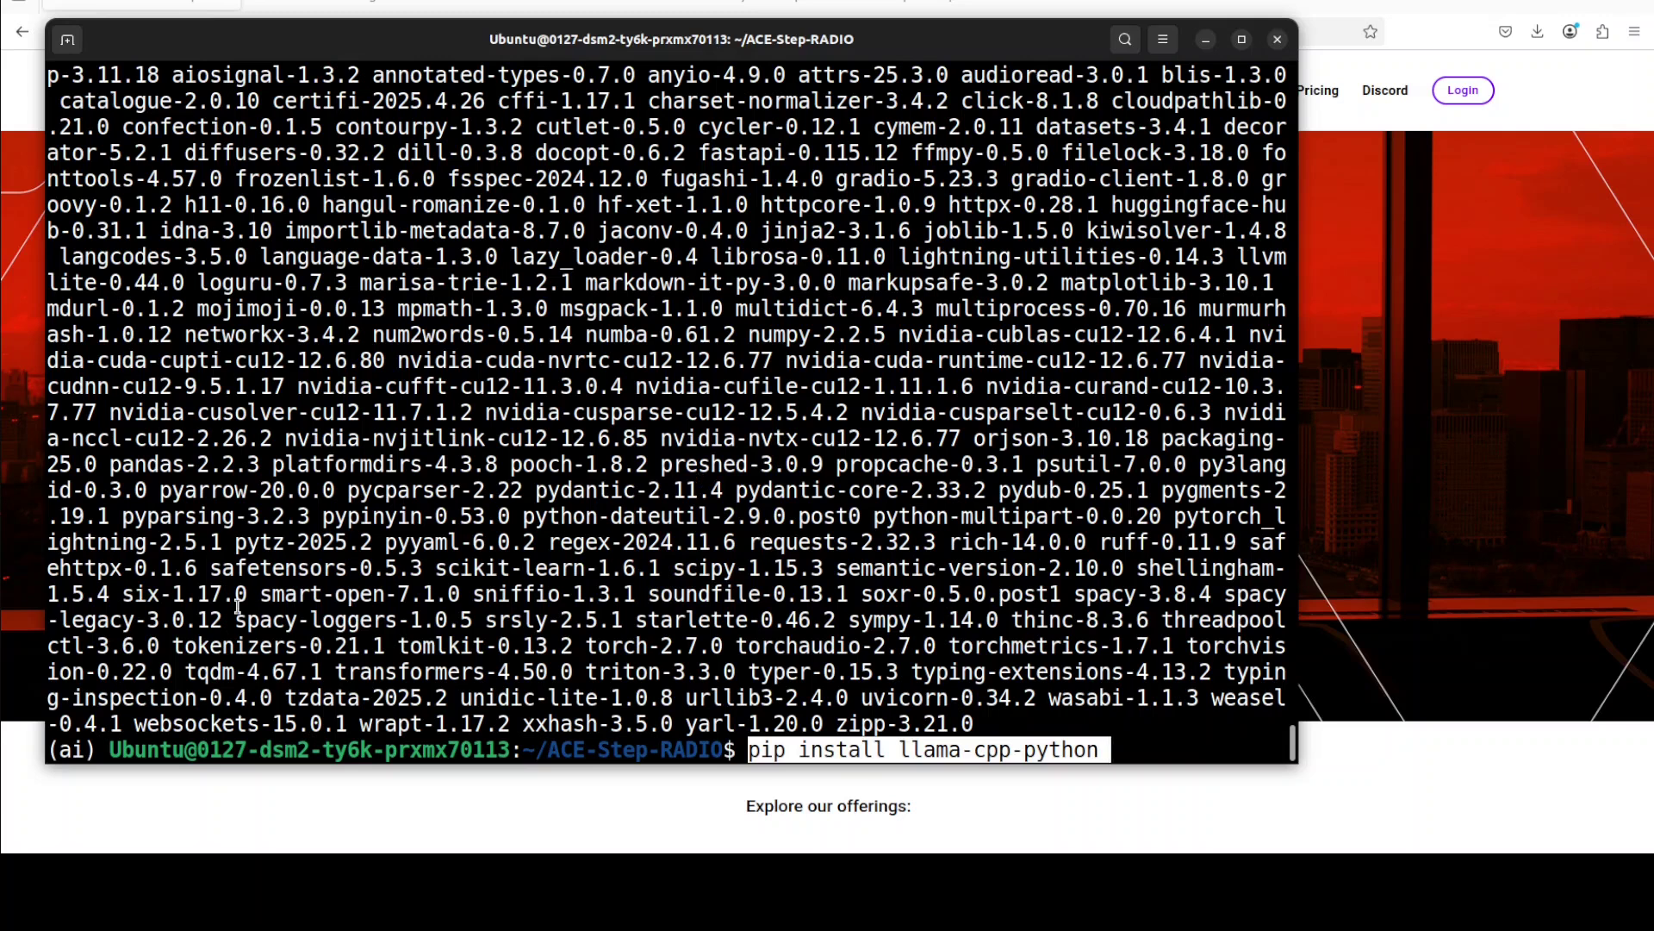
key("Return")
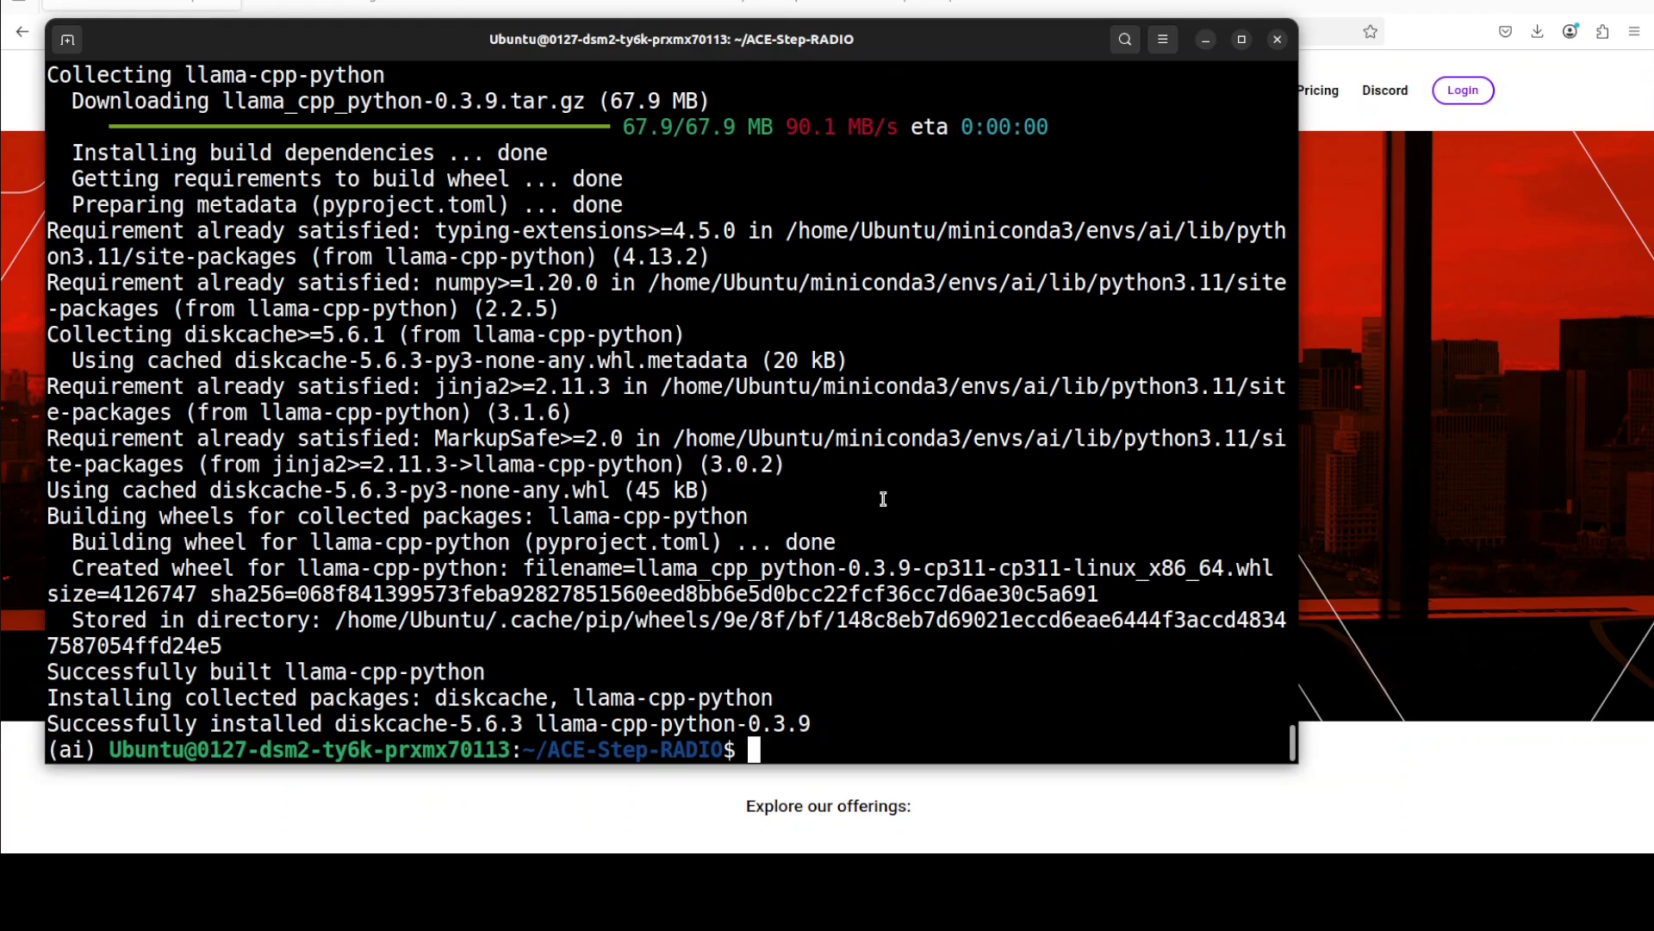
type("clear")
key("Return")
right_click(670, 171)
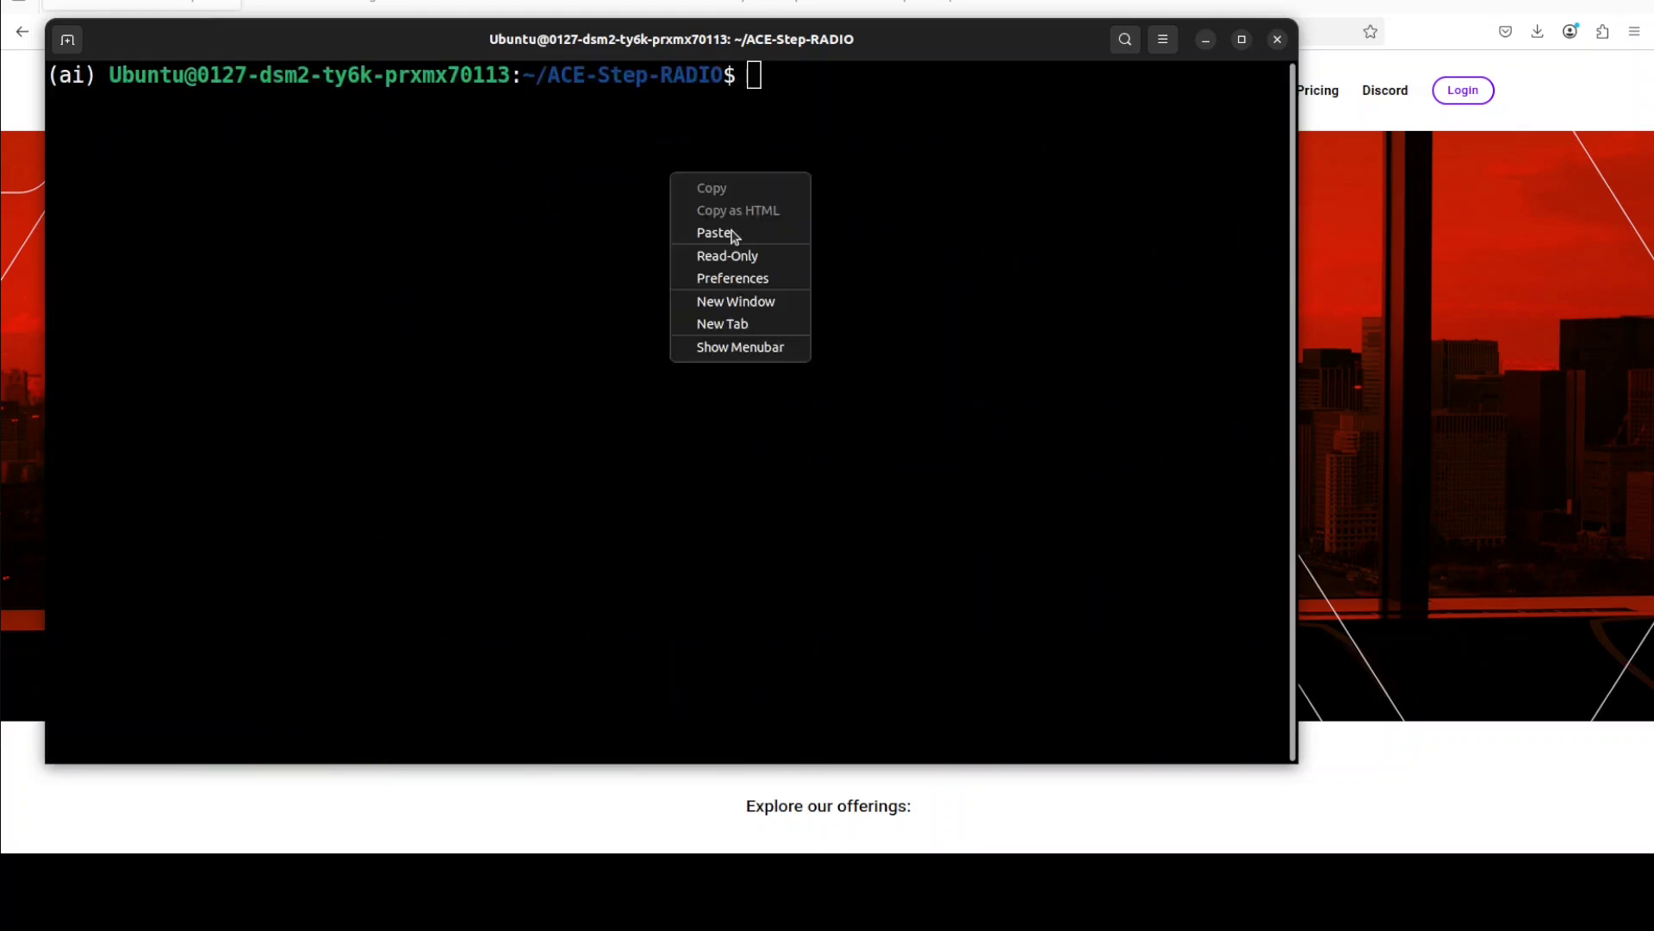
left_click(735, 236)
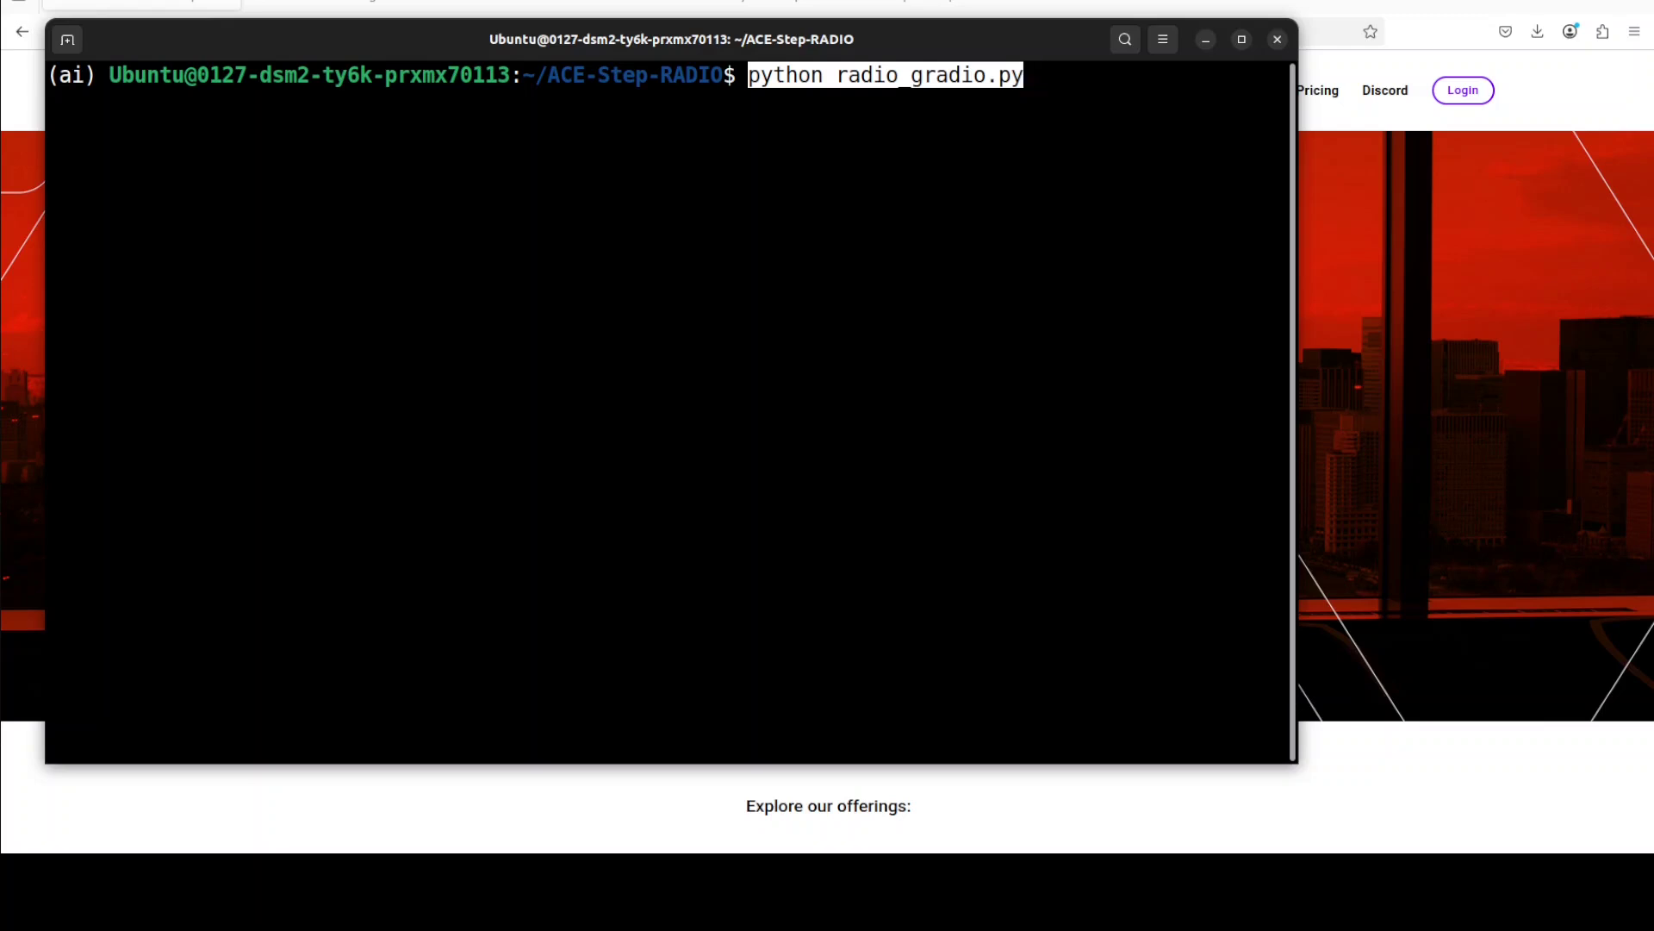
key("Return")
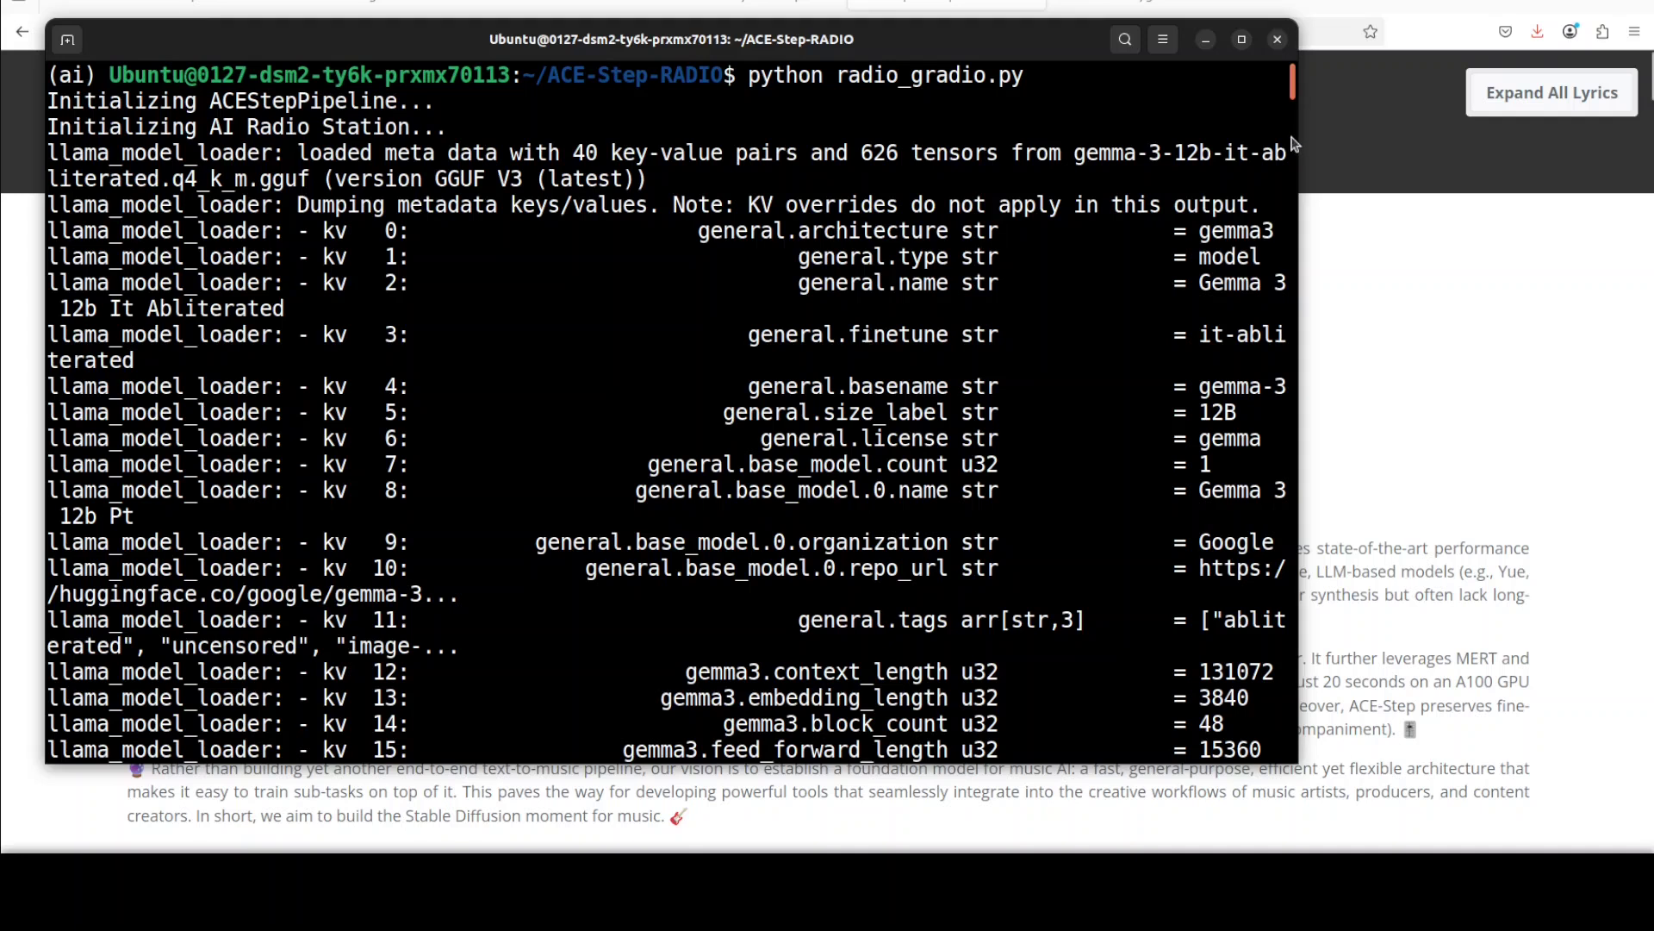
left_click_drag(1291, 202, 1299, 773)
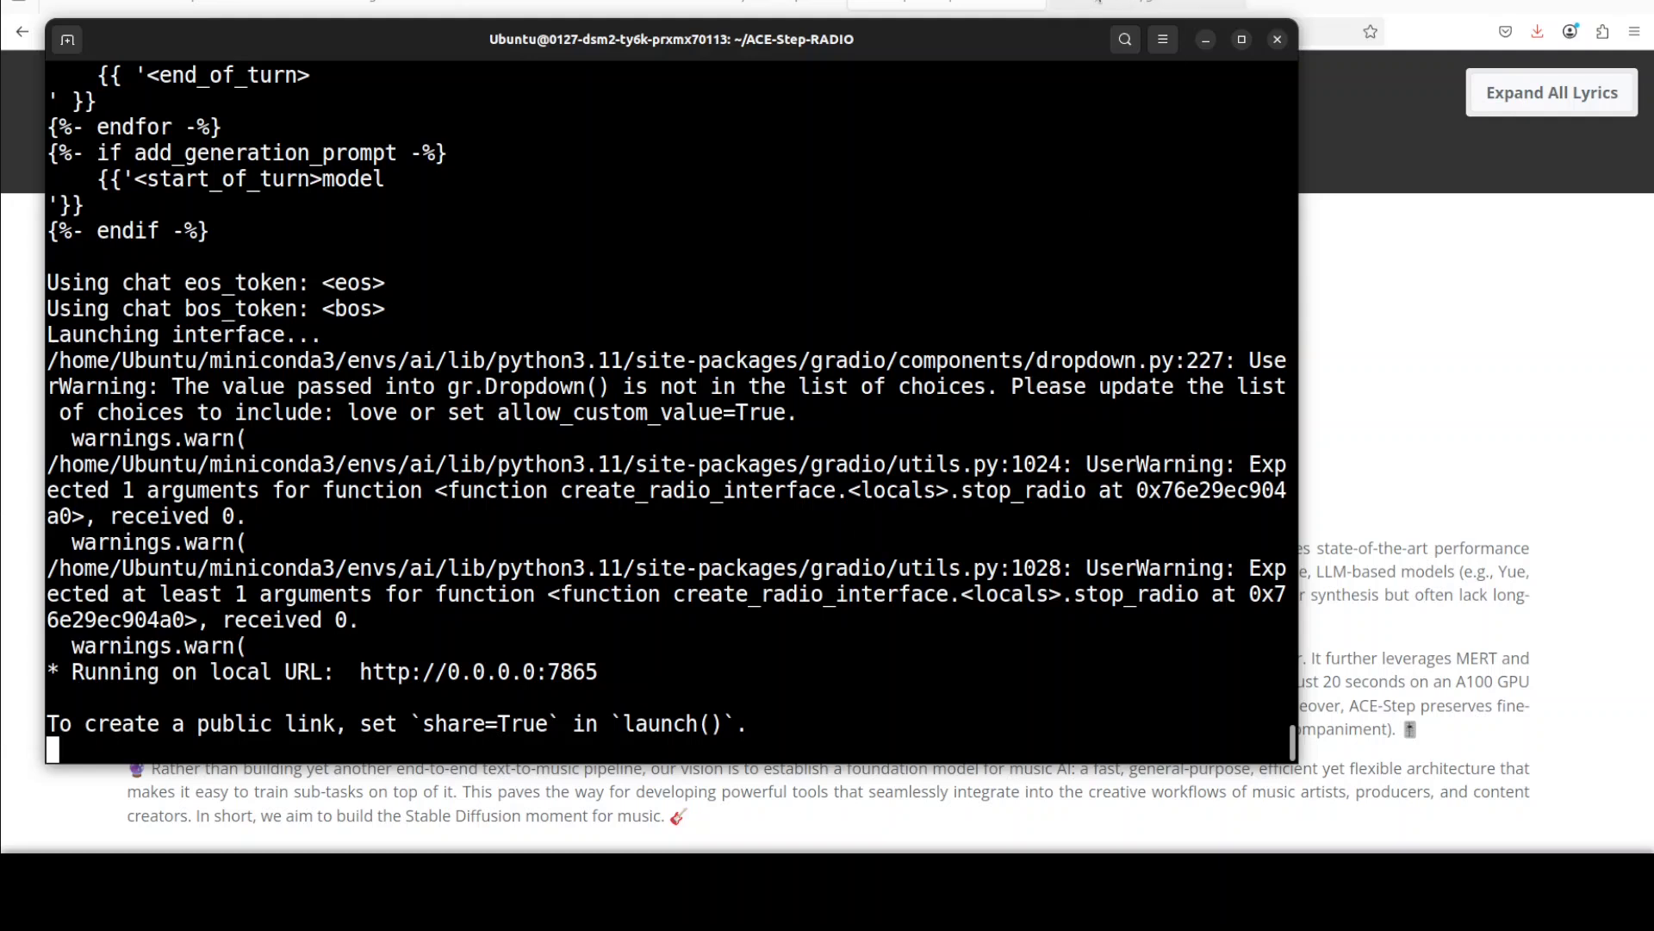
- Review the gemma-3-12b GGUF model files and radio_gradio.py, then open the radio app at localhost:7865
left_click(1099, 2)
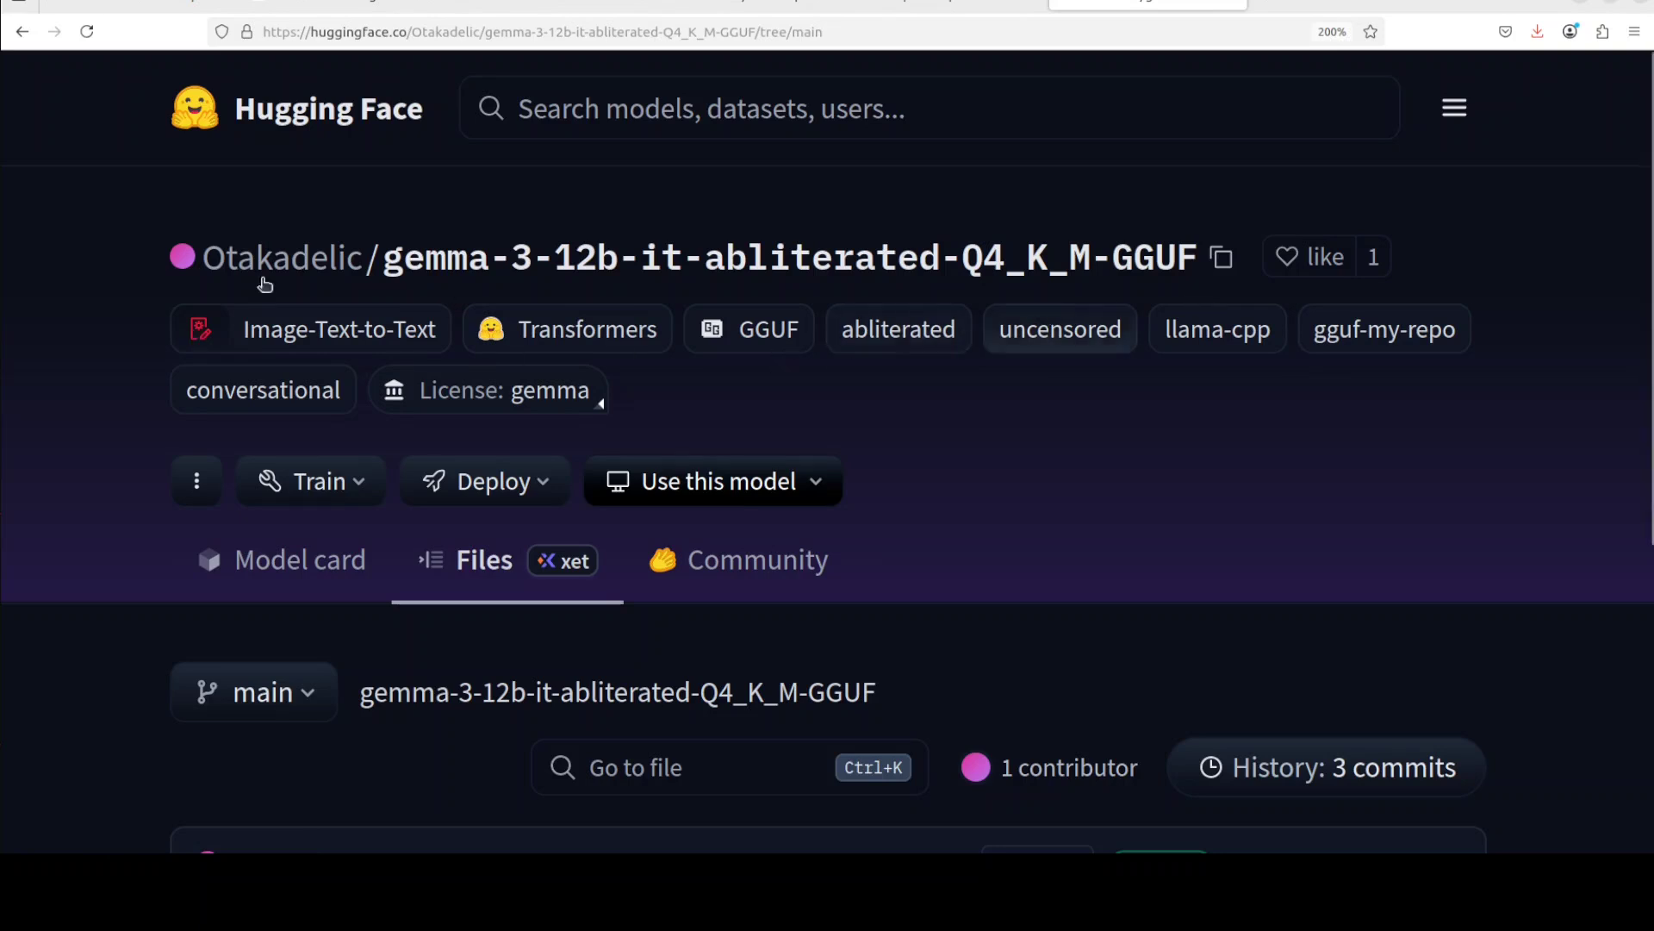
left_click(4, 250)
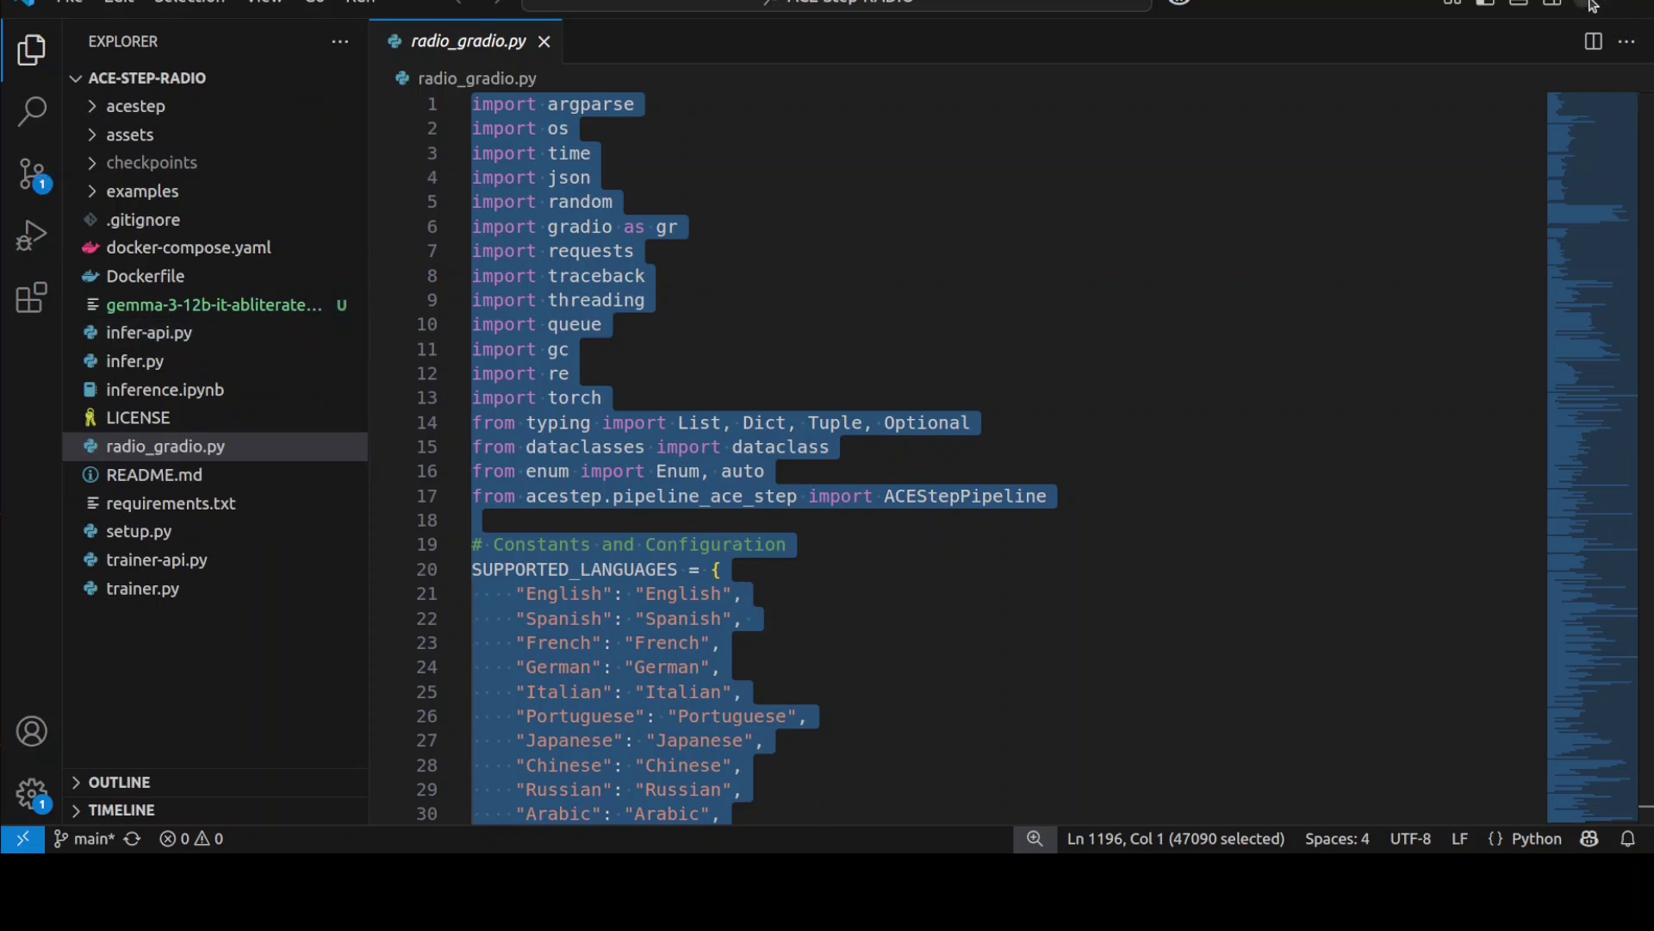
left_click(1592, 6)
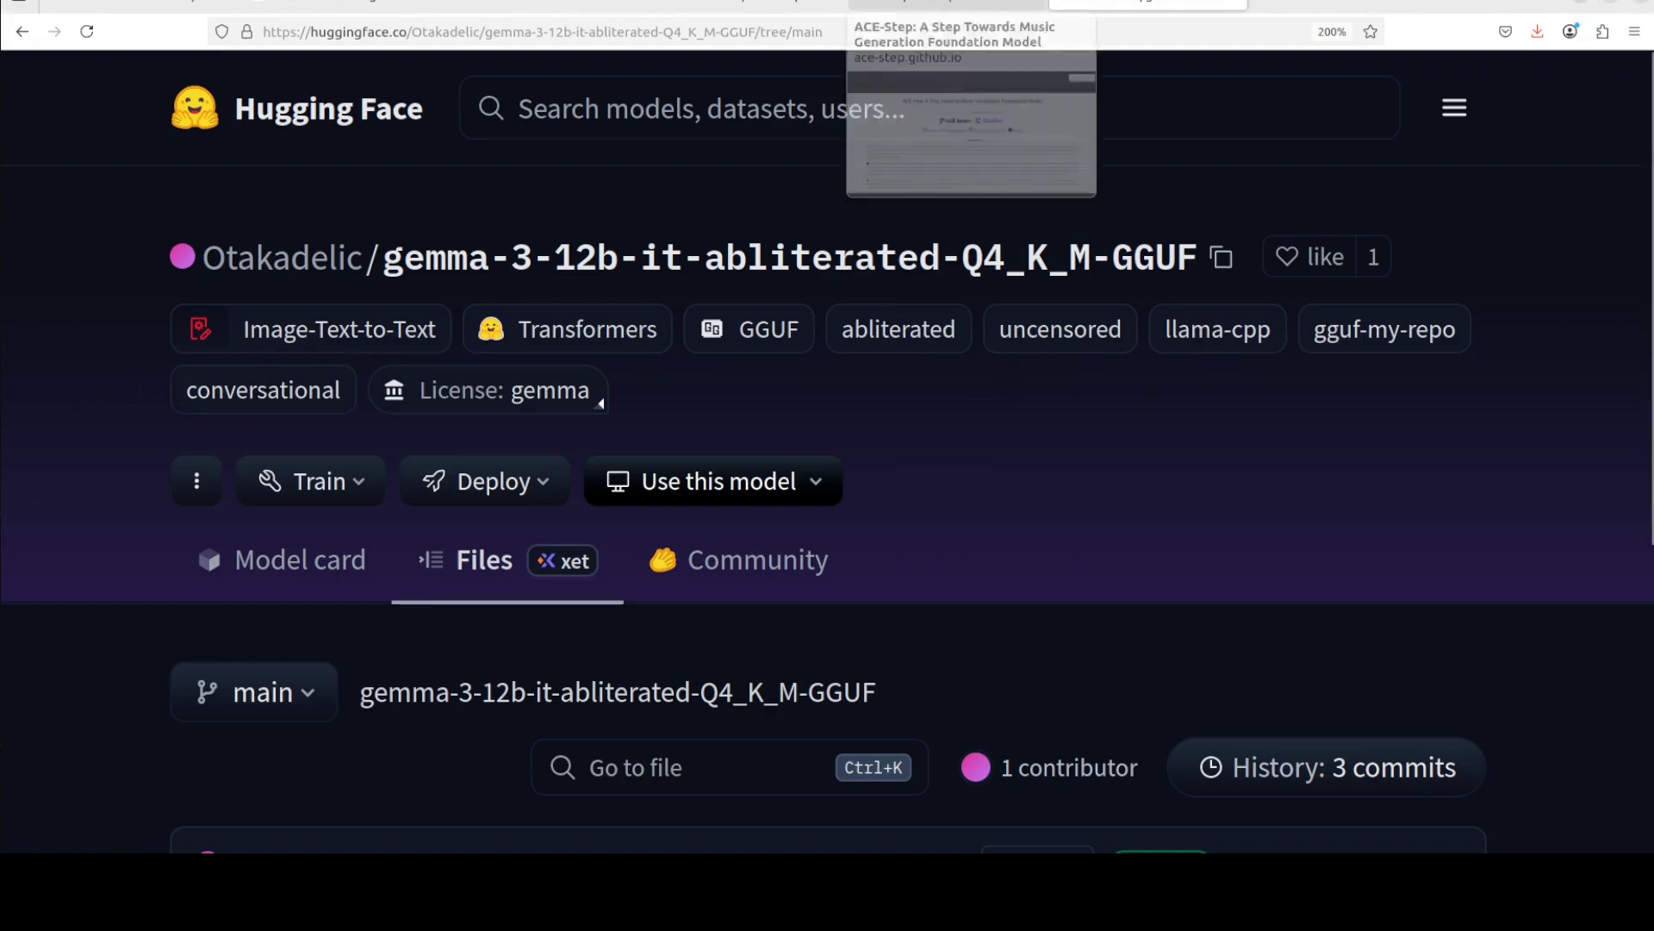
left_click(1266, 5)
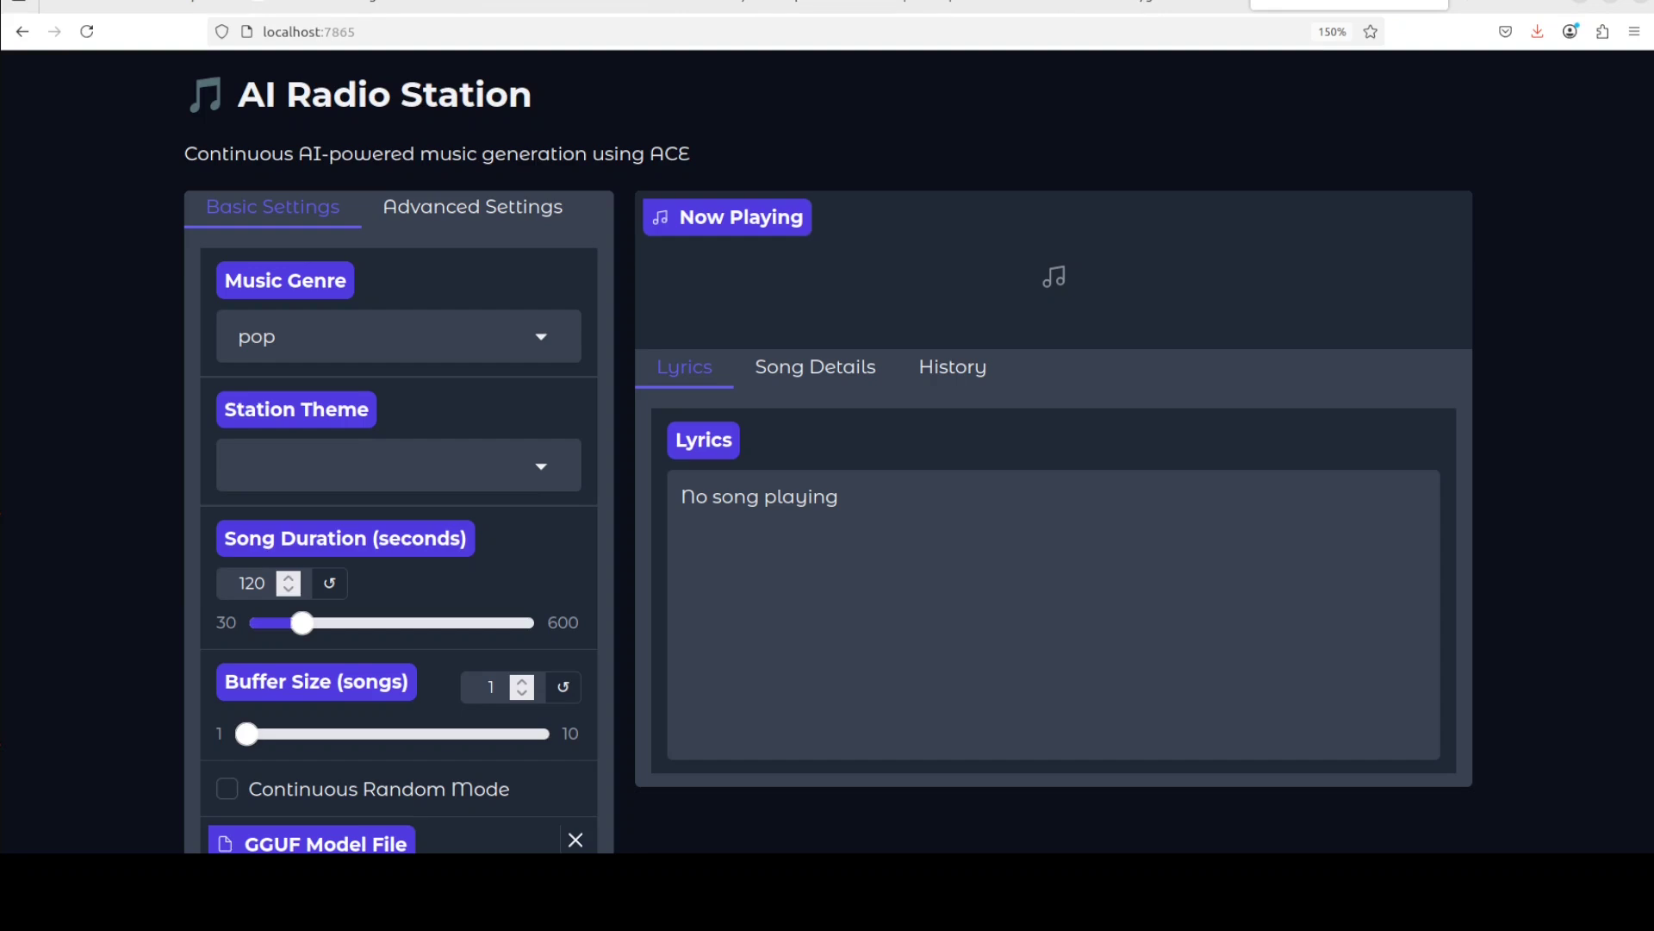
- Zoom the radio page out to 110% and expand the Music Genre dropdown
left_click(1635, 31)
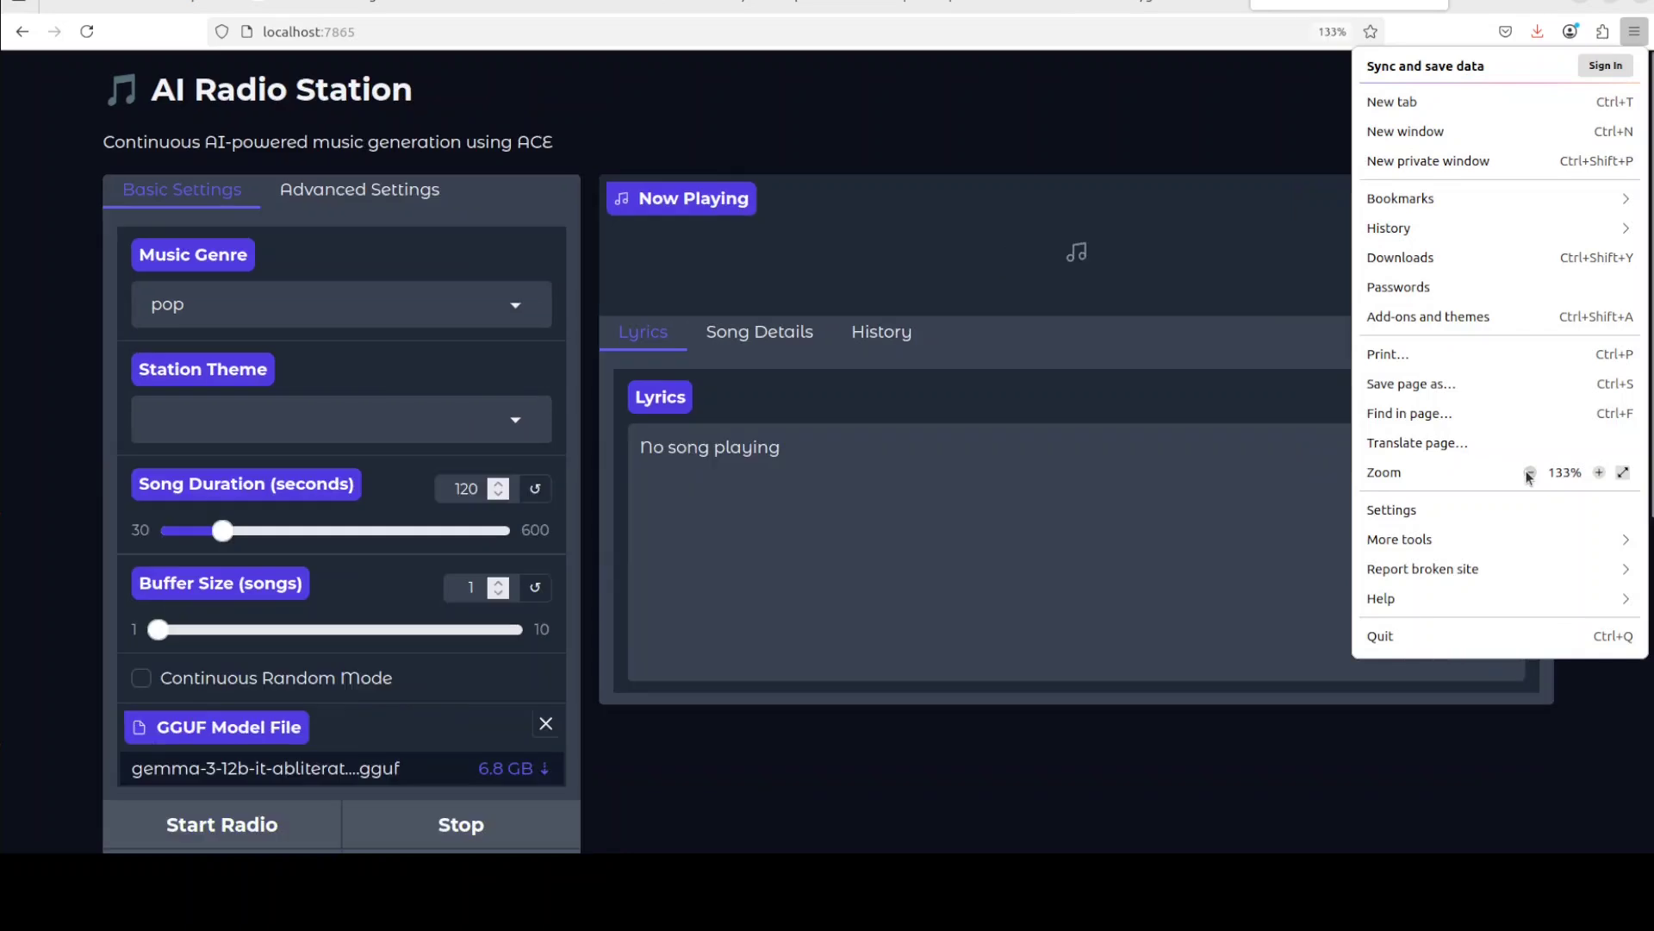
left_click(1529, 473)
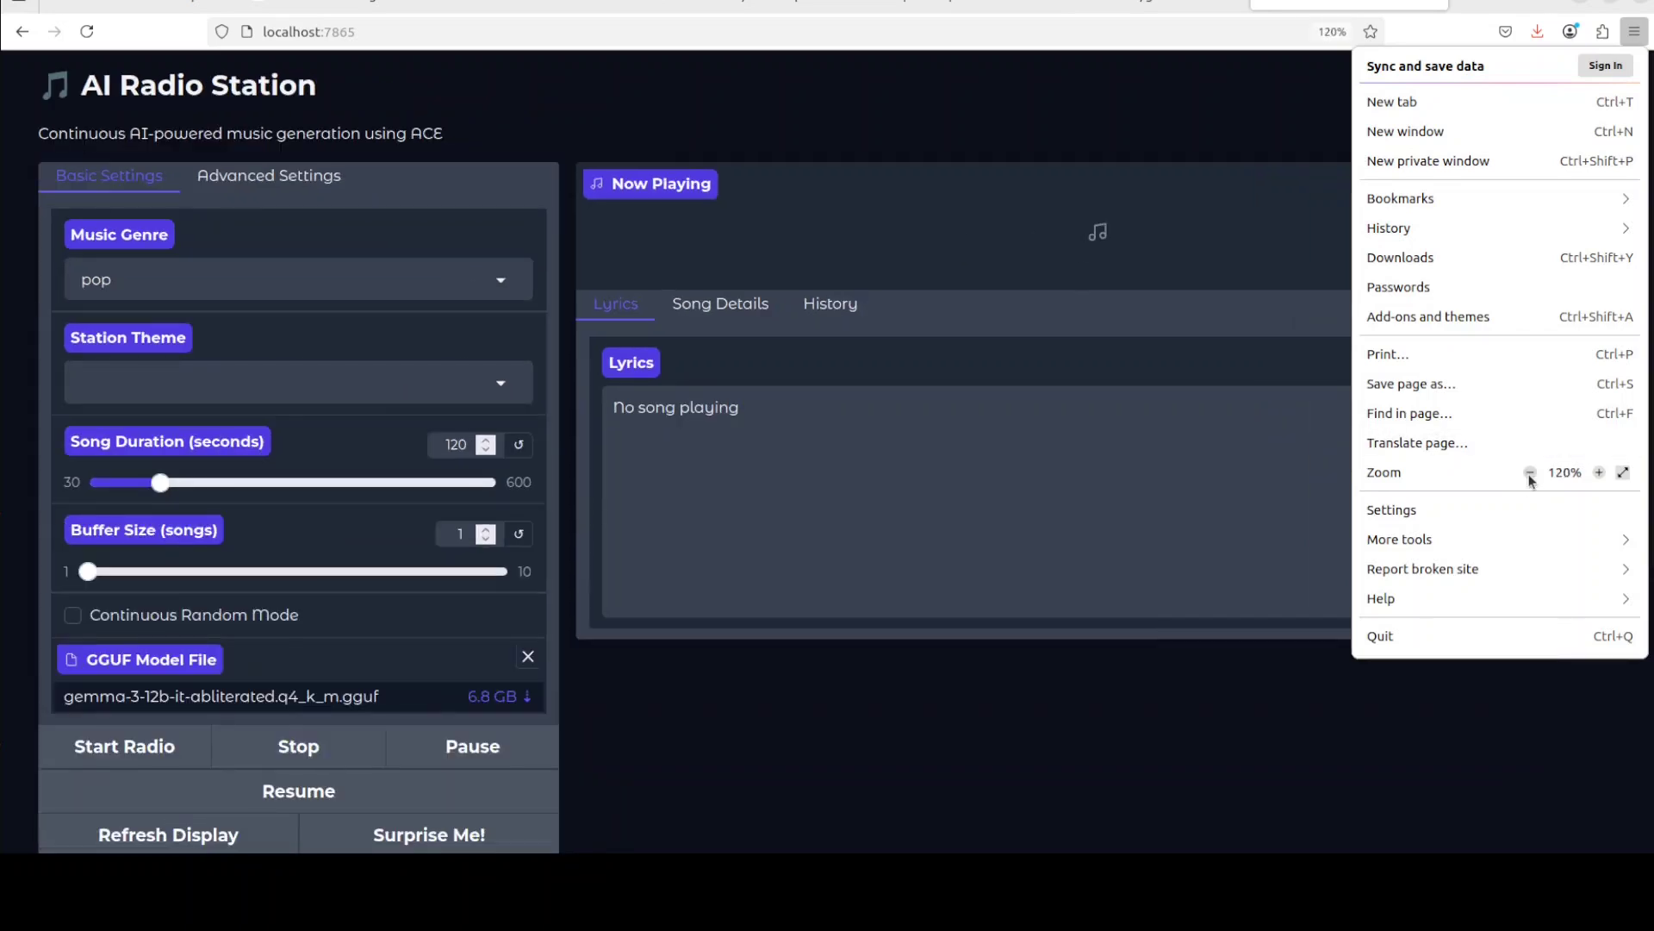
left_click(1530, 473)
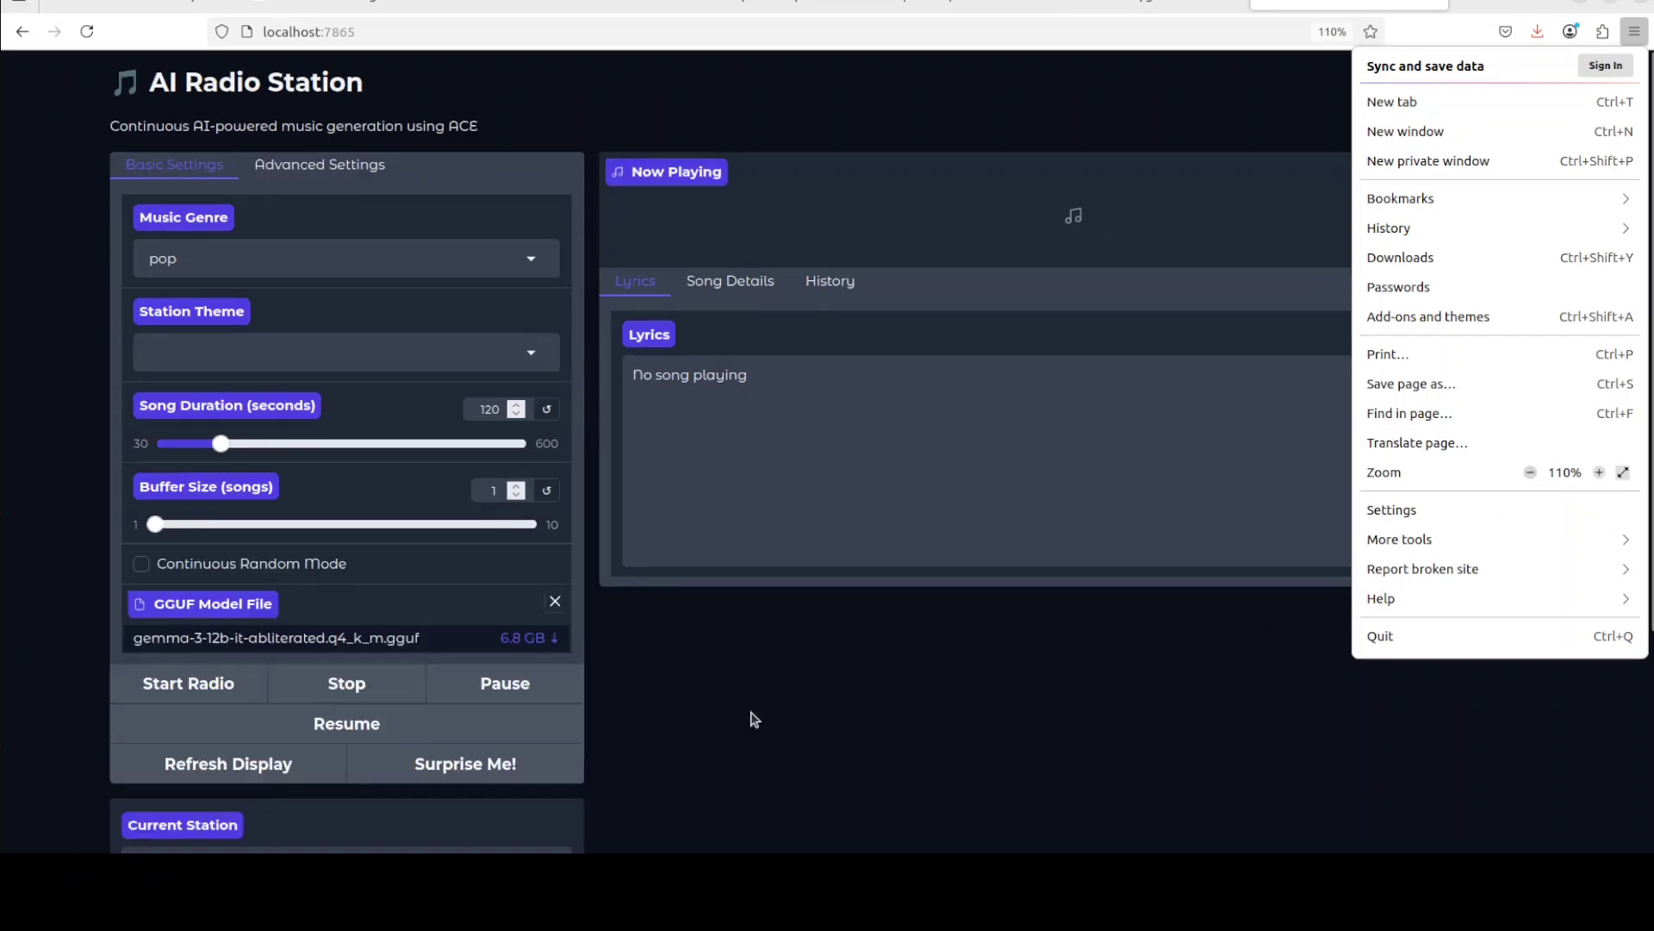
left_click(1189, 669)
scroll(1189, 668, "down", 3)
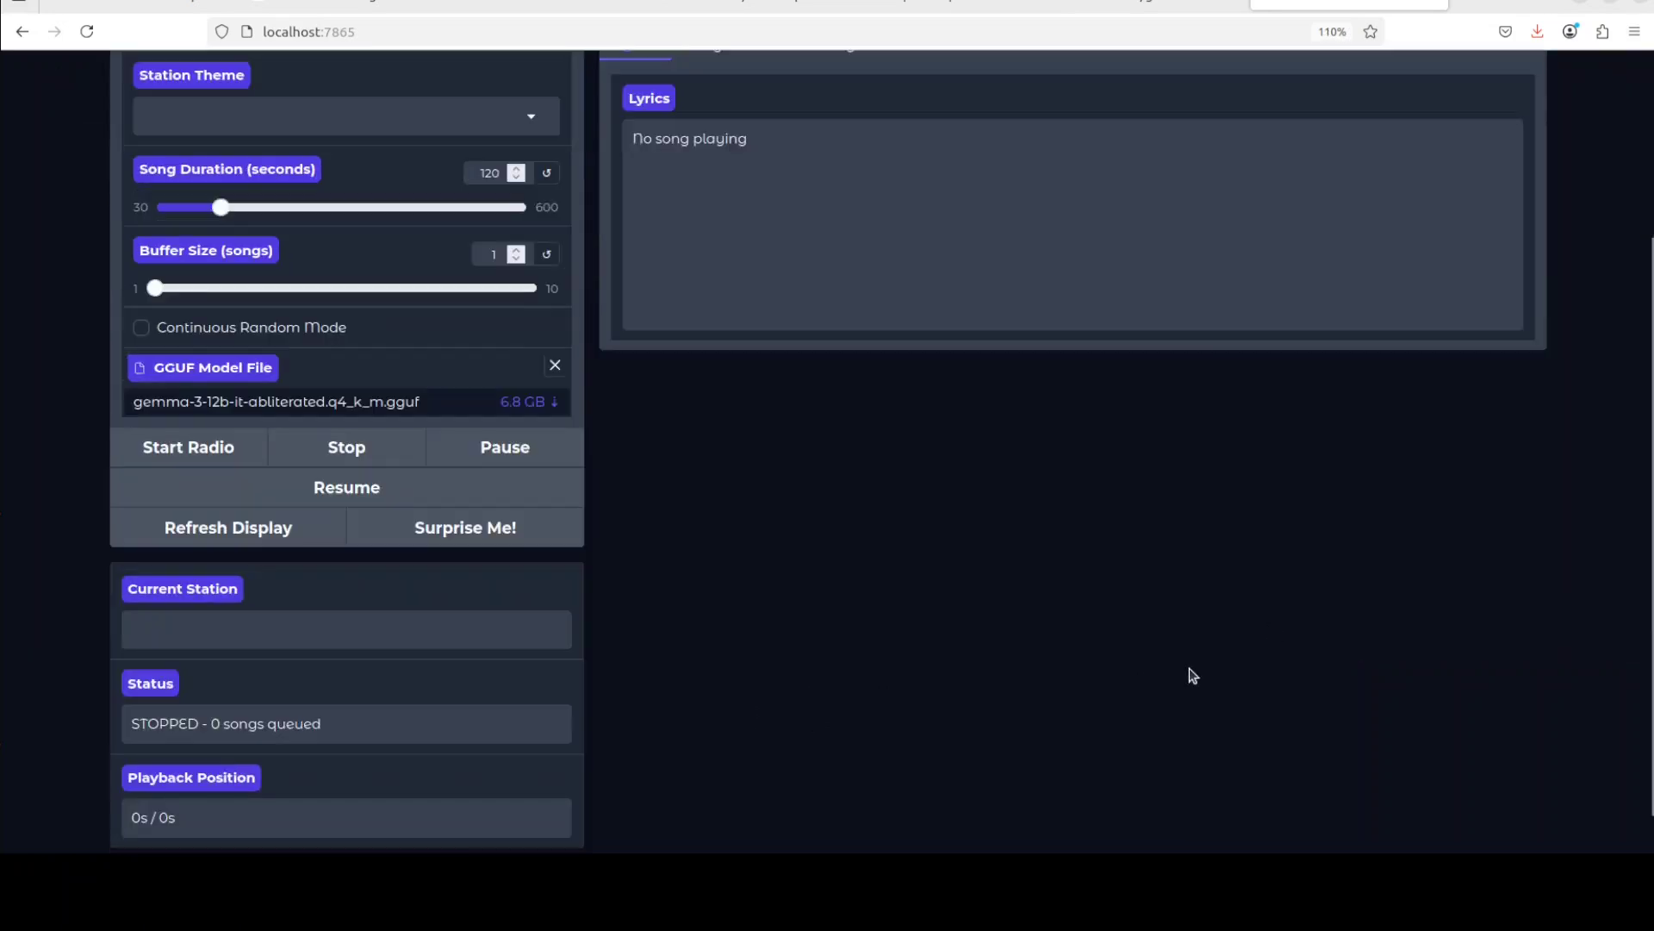
scroll(1189, 668, "down", 1)
scroll(1189, 668, "up", 5)
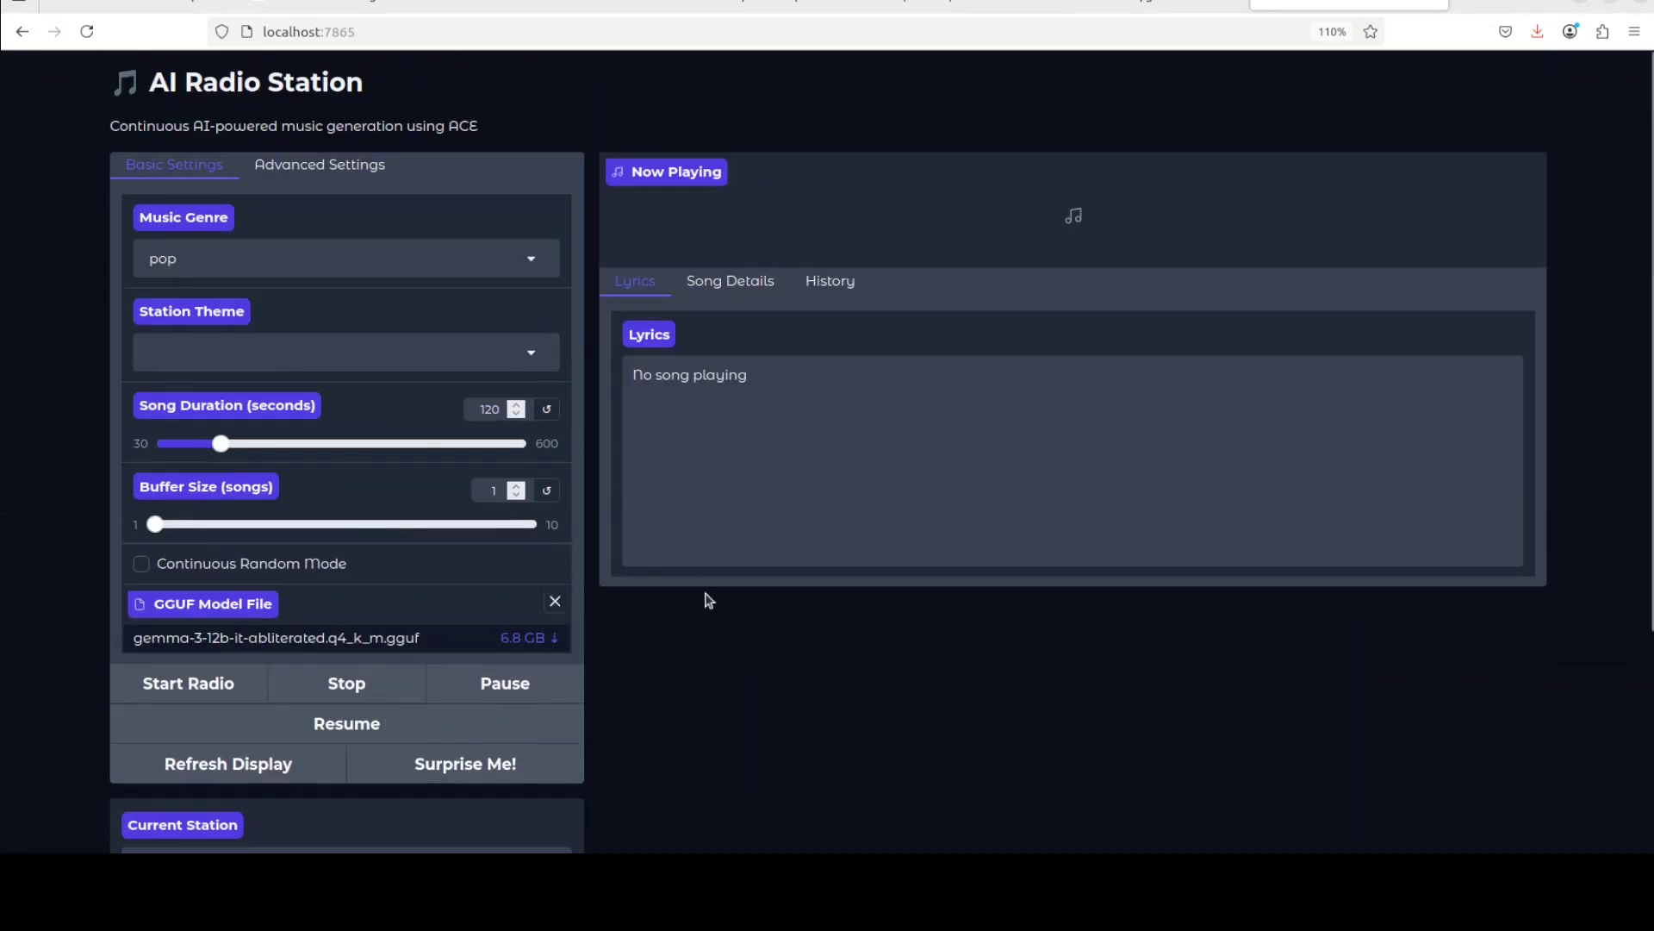
left_click(433, 266)
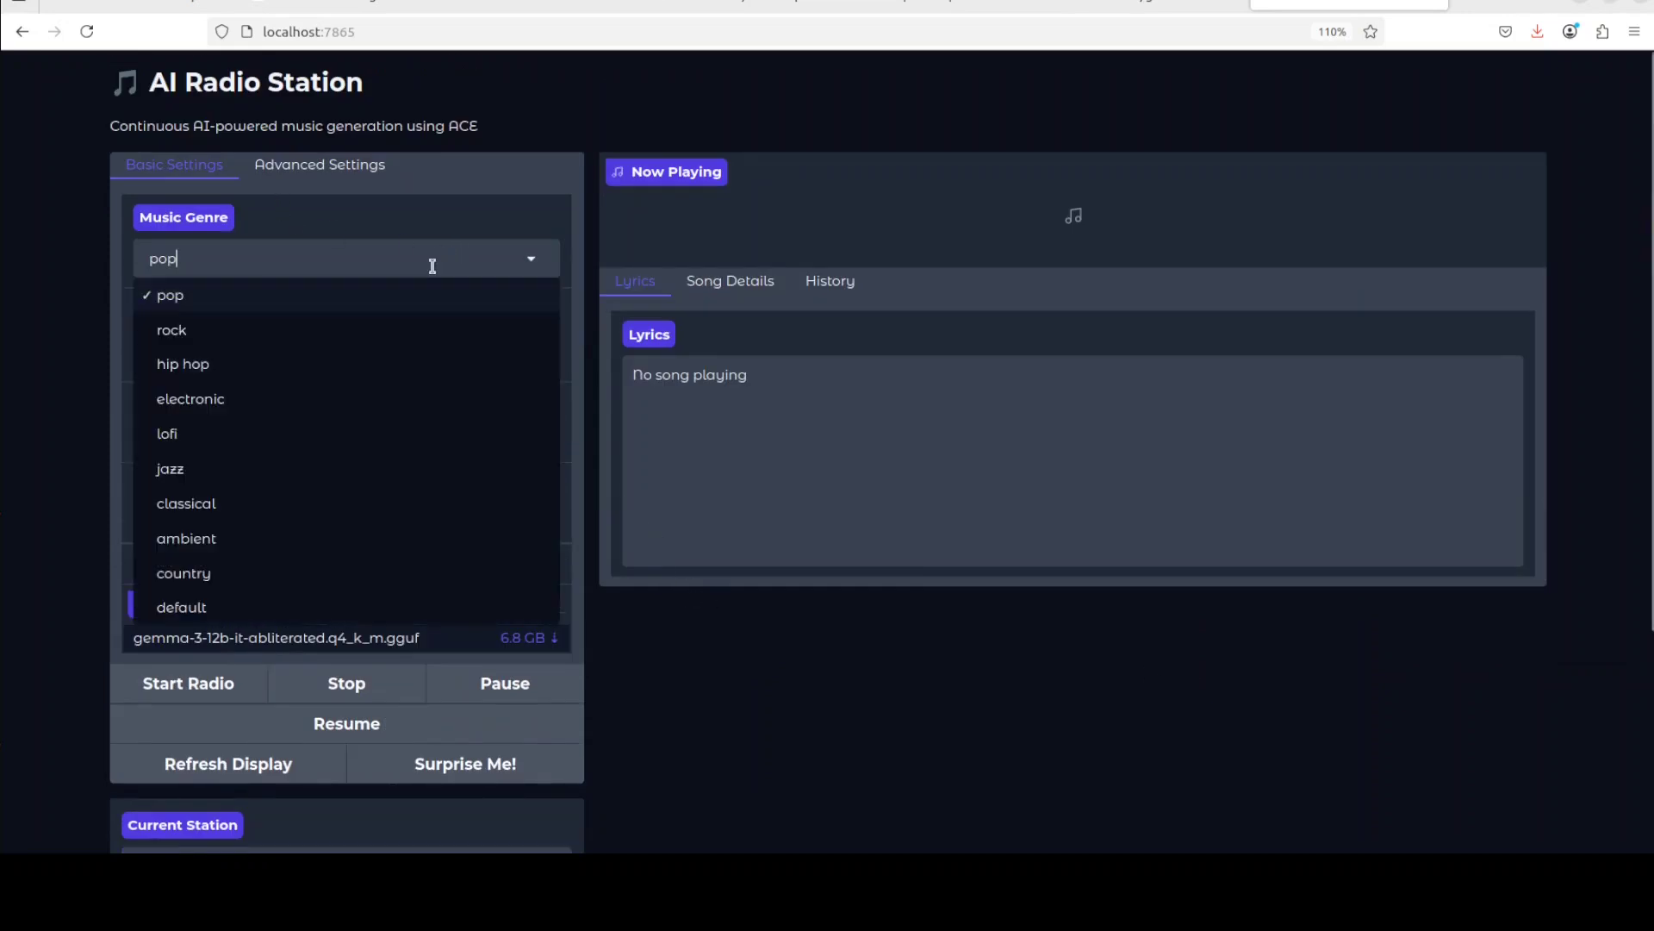
- Leave the genre on pop, pick 'dancing' as Station Theme, and click Start Radio
left_click(750, 715)
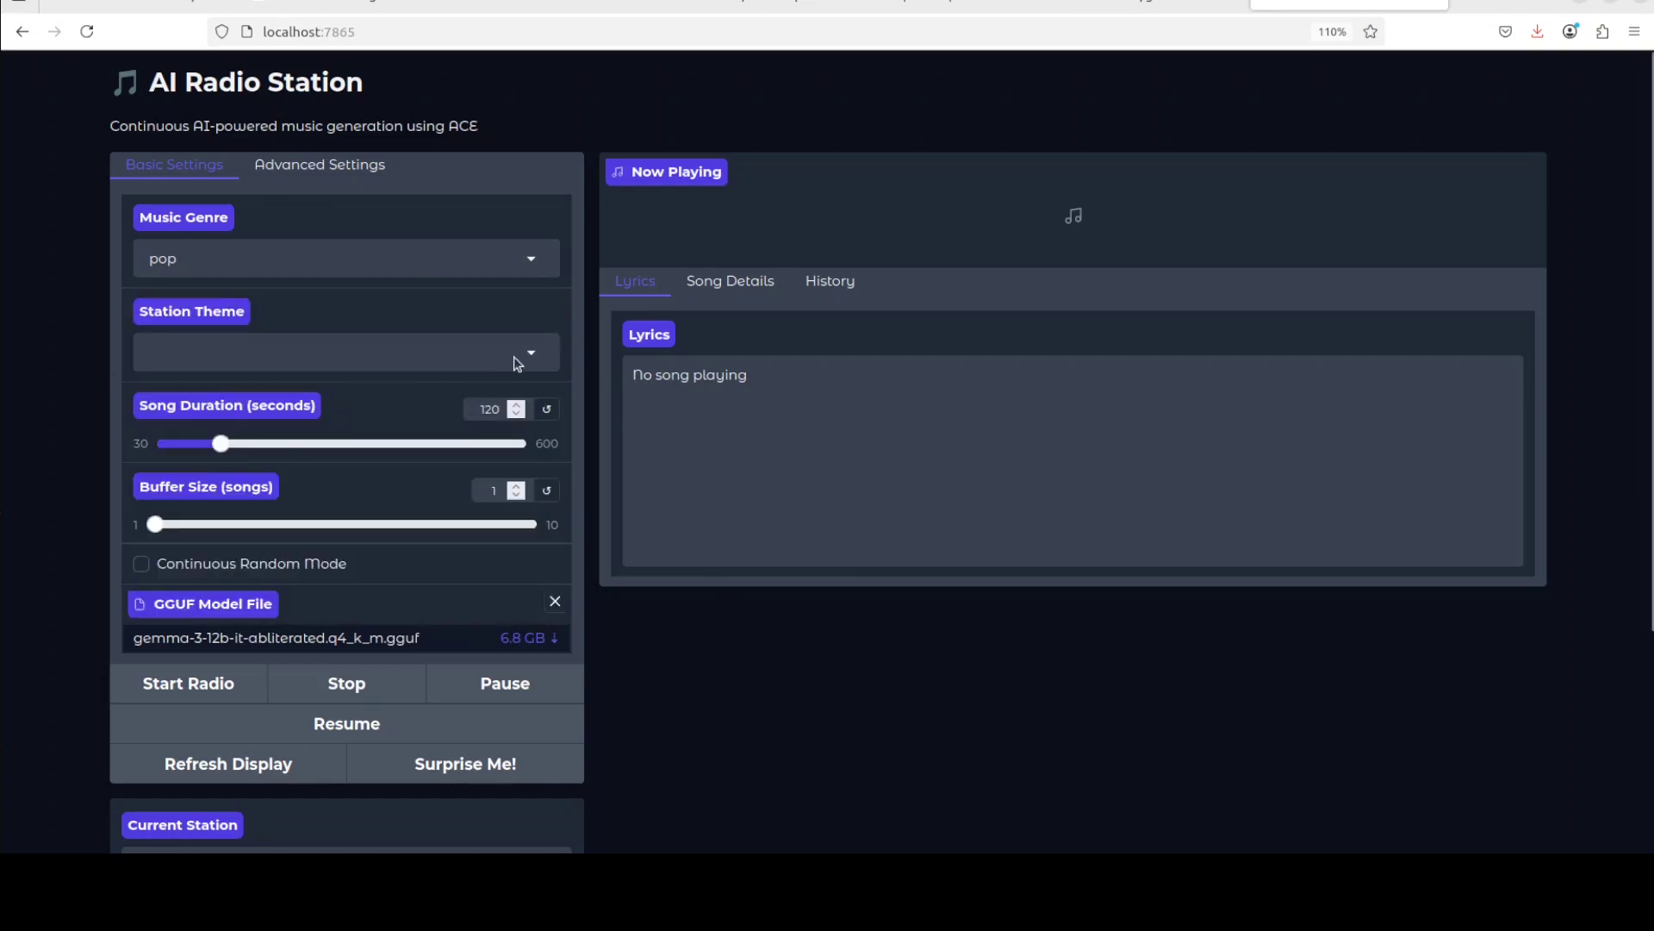
left_click(529, 354)
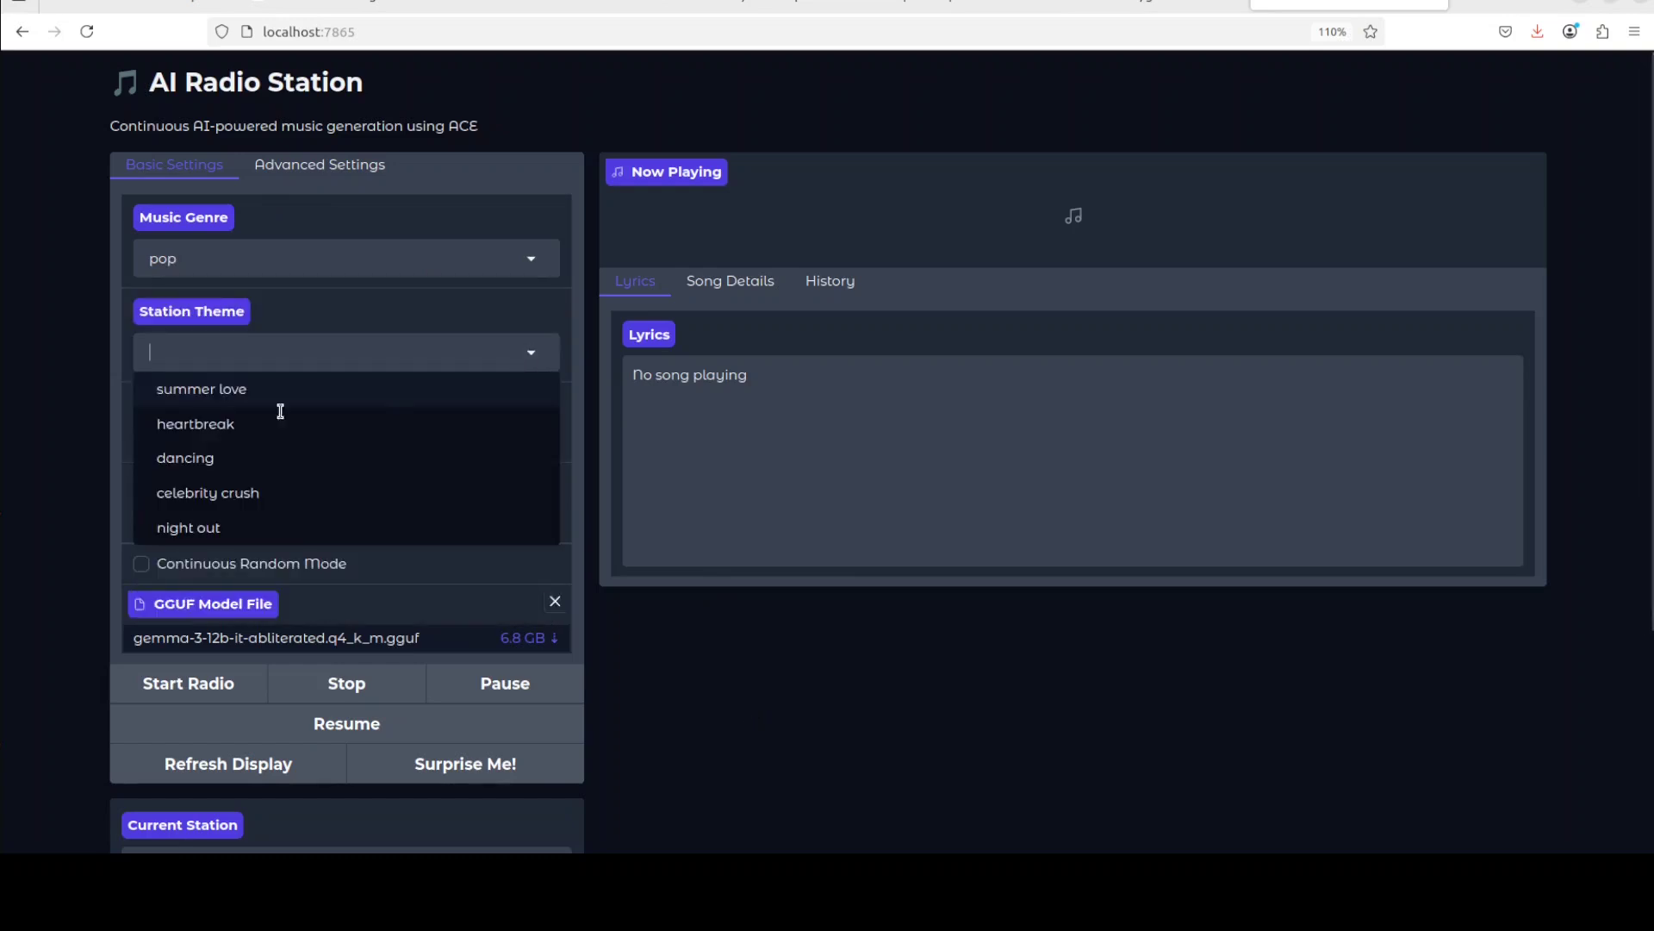
left_click(203, 460)
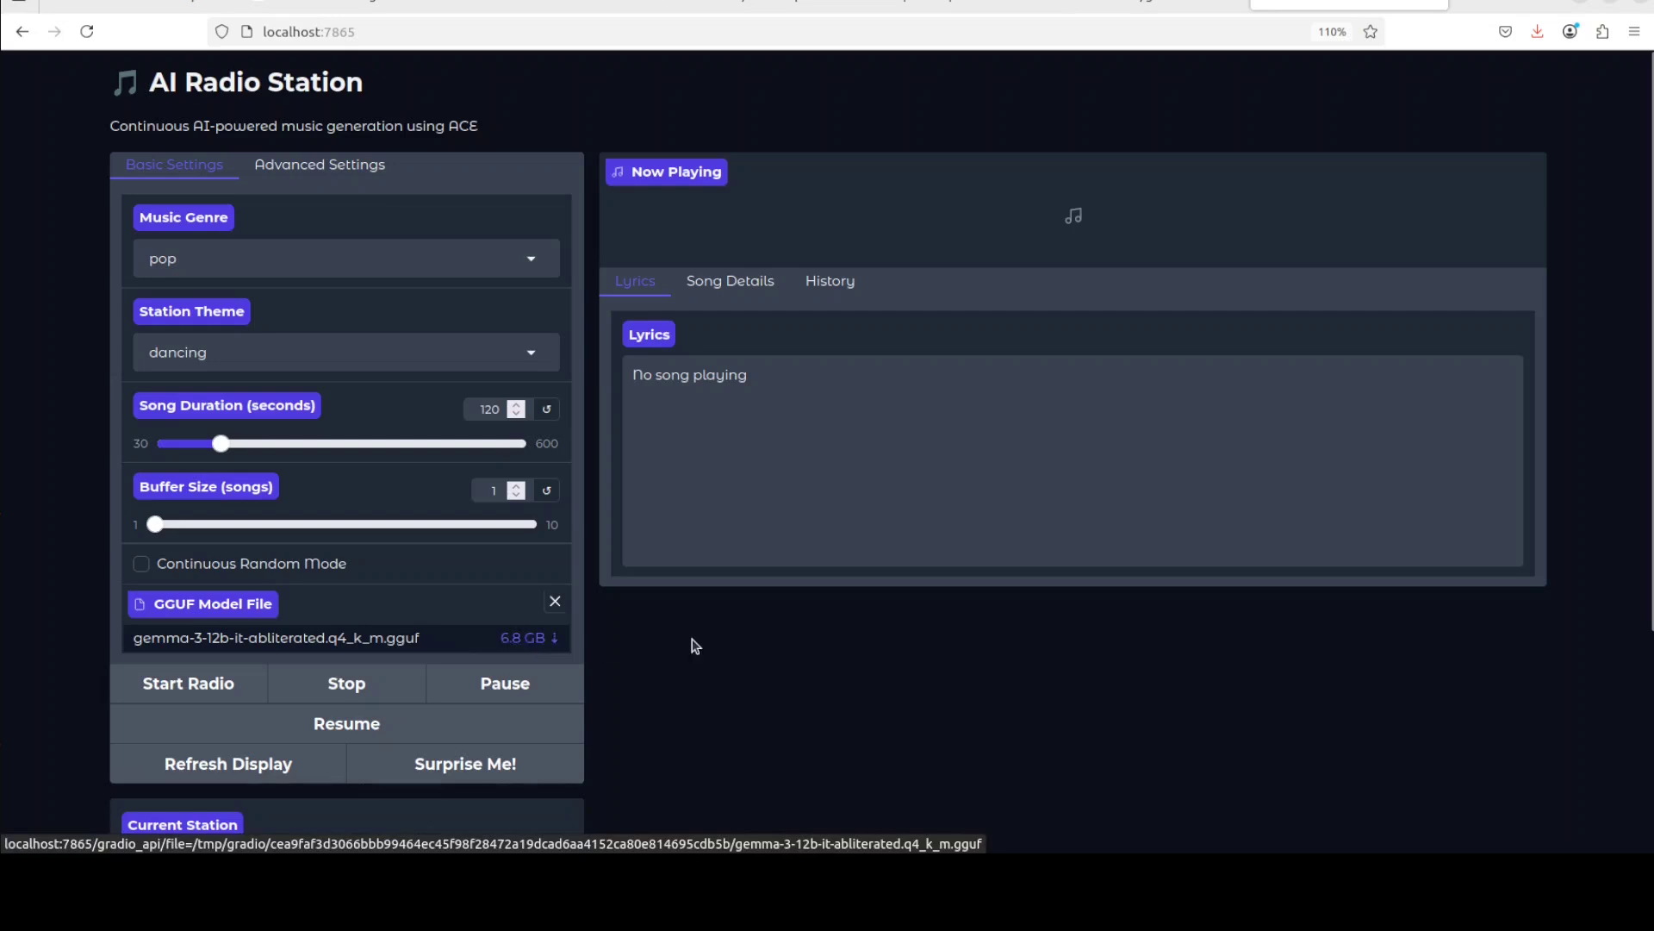
scroll(694, 645, "down", 3)
left_click(192, 406)
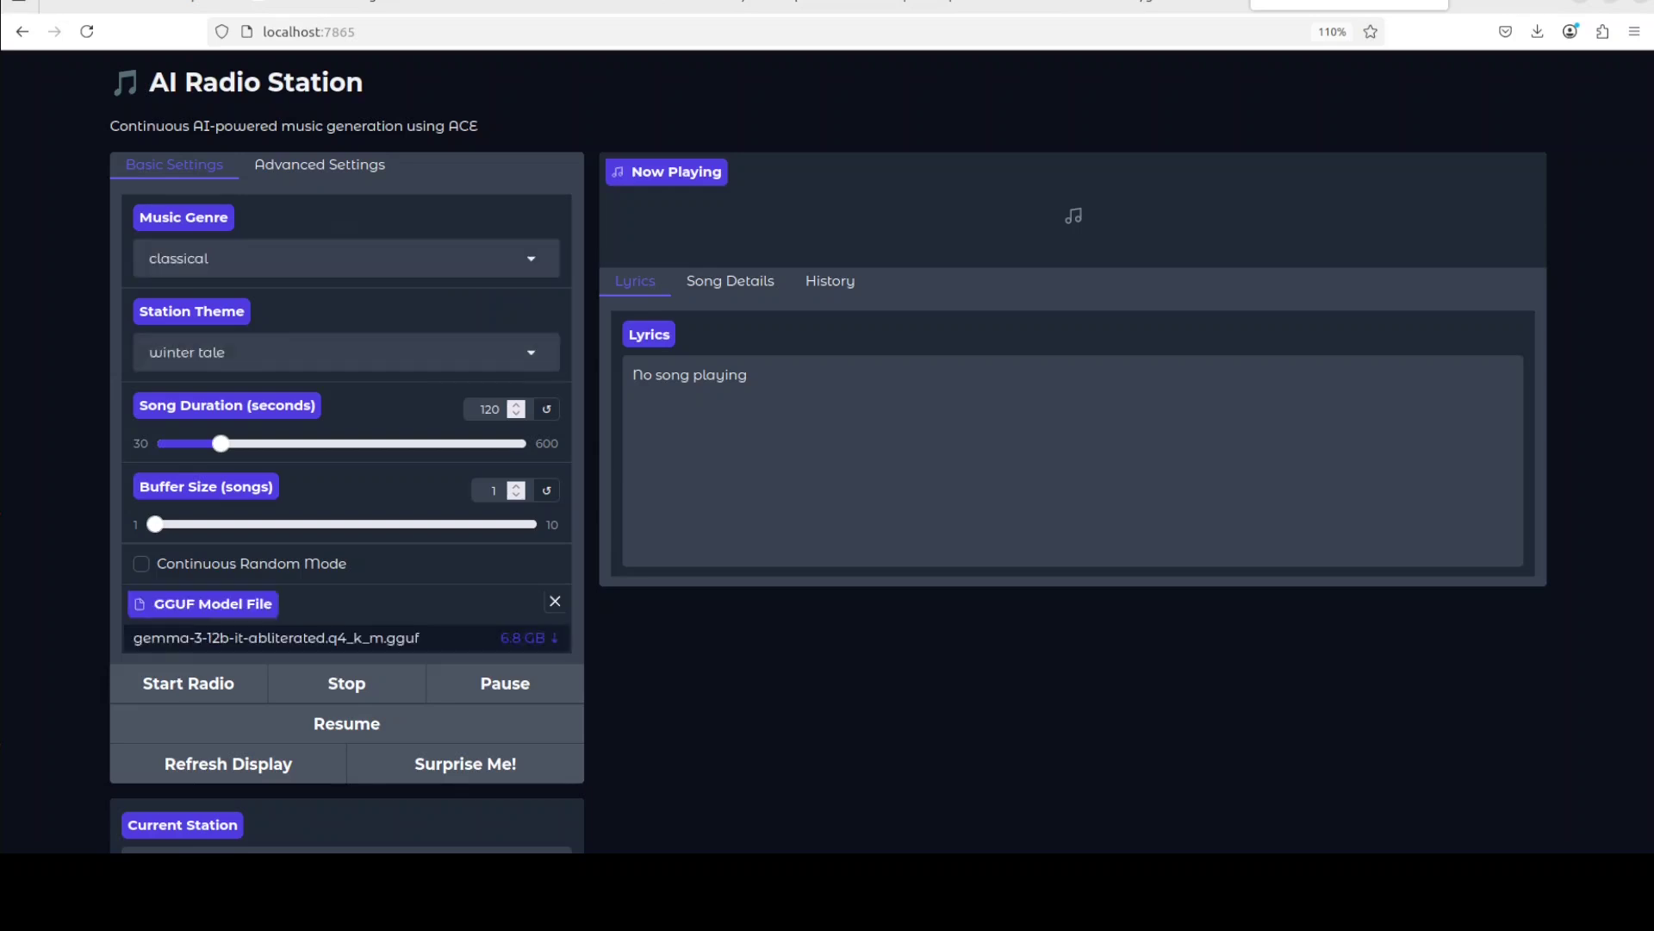
- Watch the terminal's generation log until the pop song about dancing starts playing
key("alt+Tab")
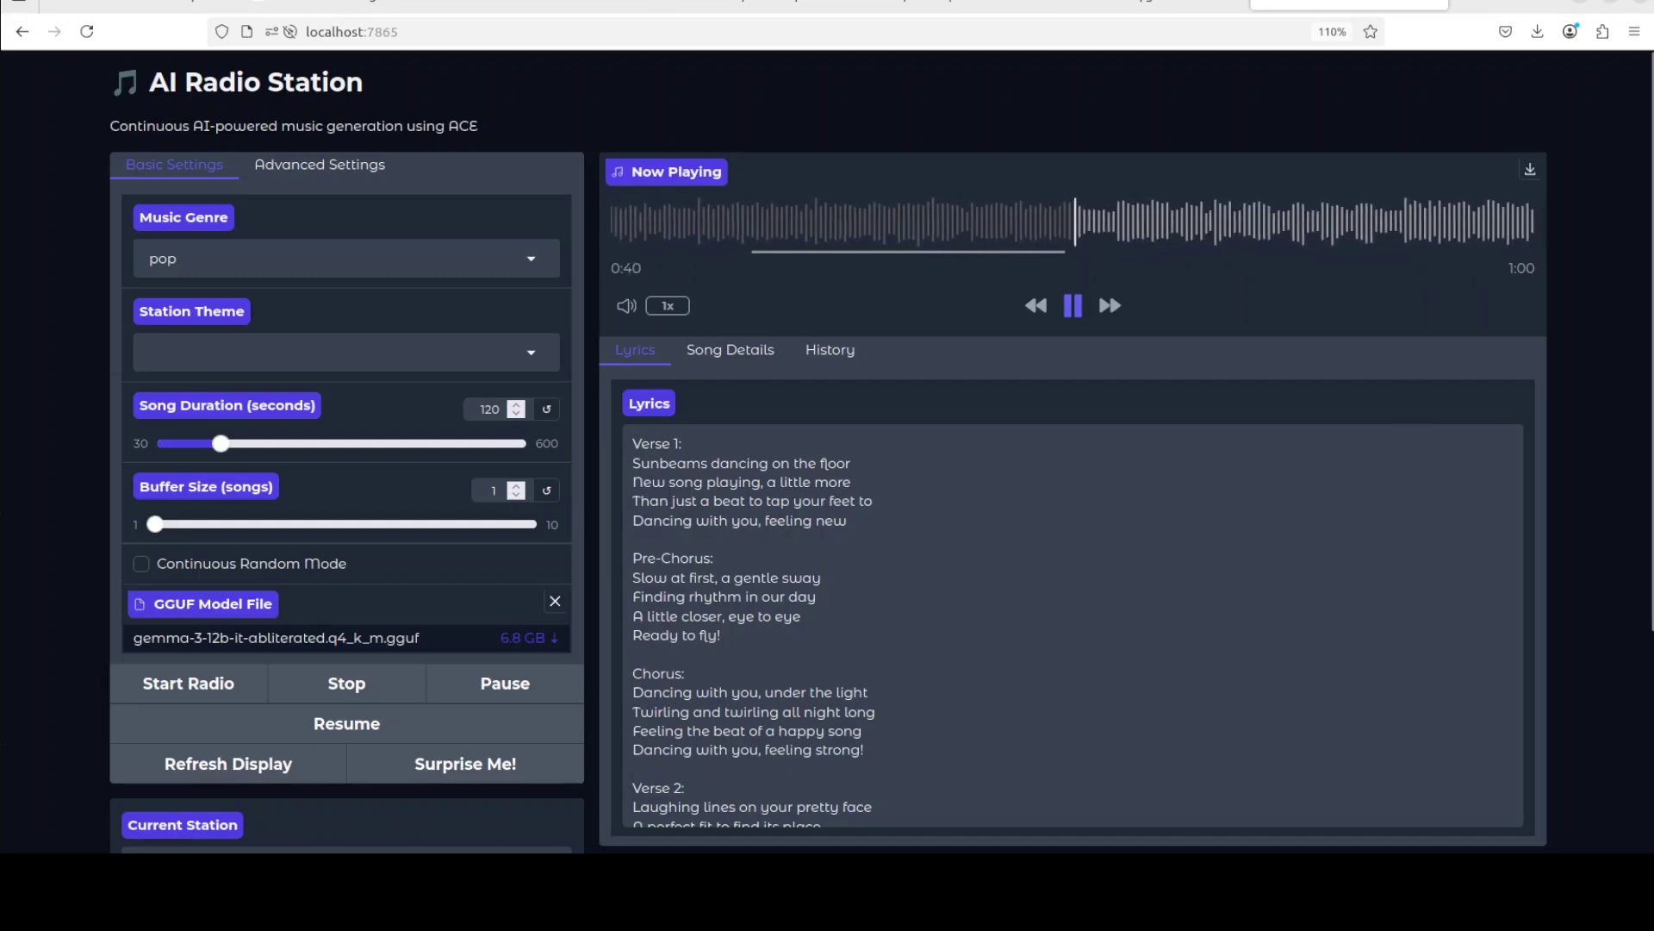
- Pause the song at 0:47 and review its Song Info: prompt 'pop song about dancing', 80 BPM
scroll(1073, 624, "down", 2)
scroll(1073, 625, "down", 2)
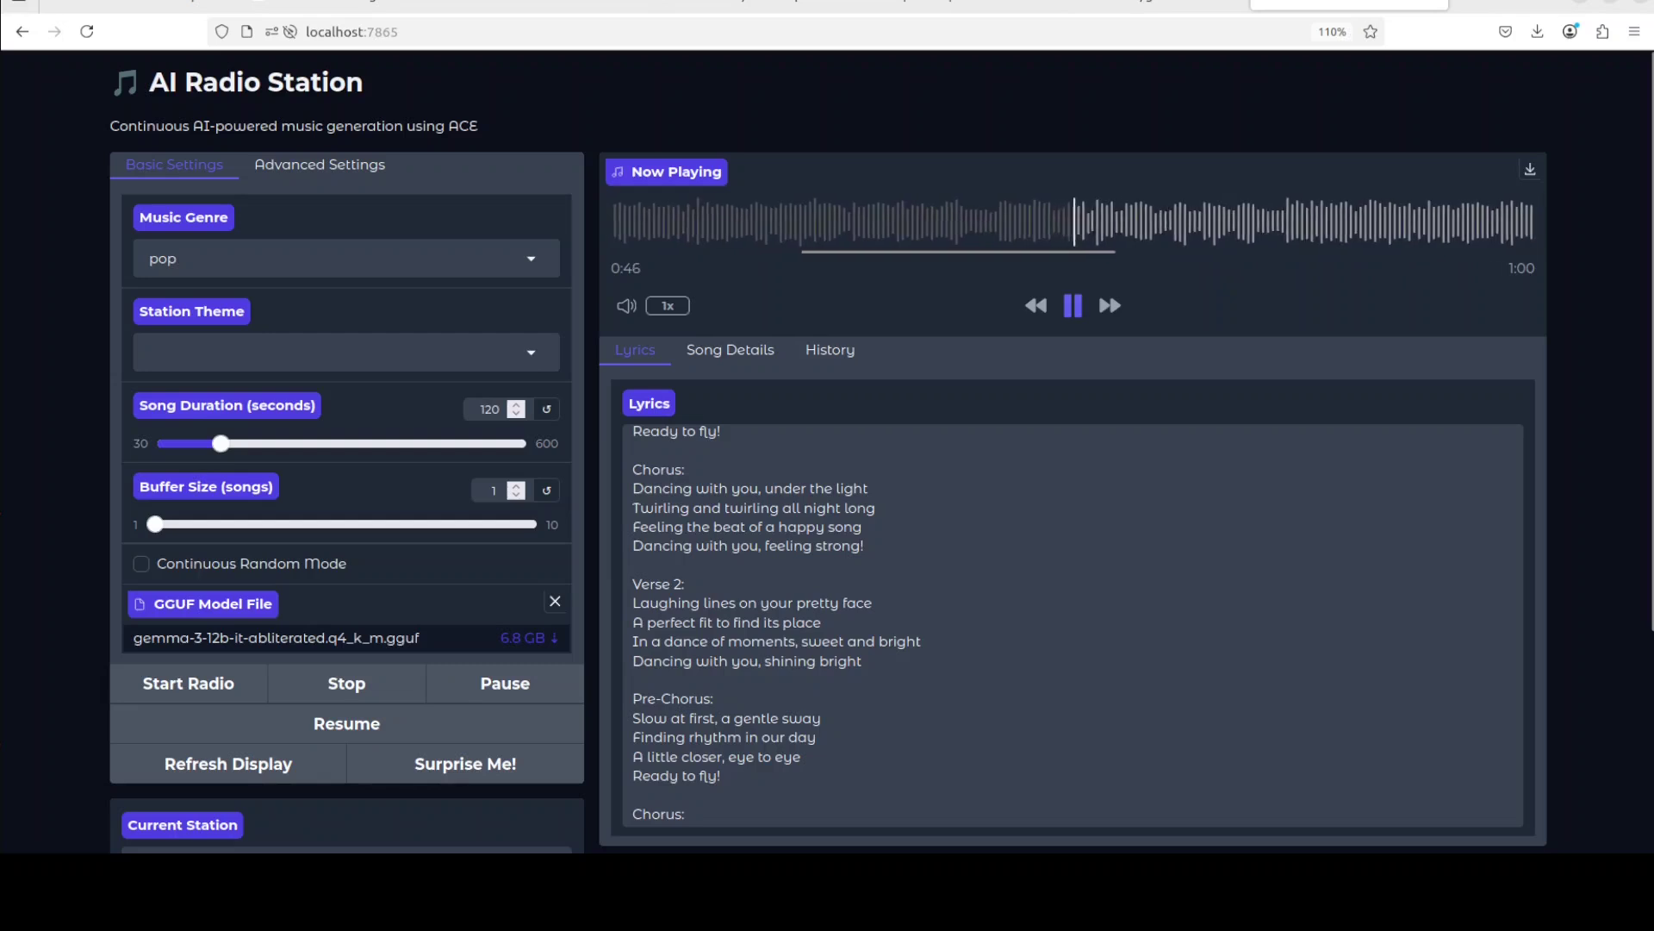
left_click(1073, 306)
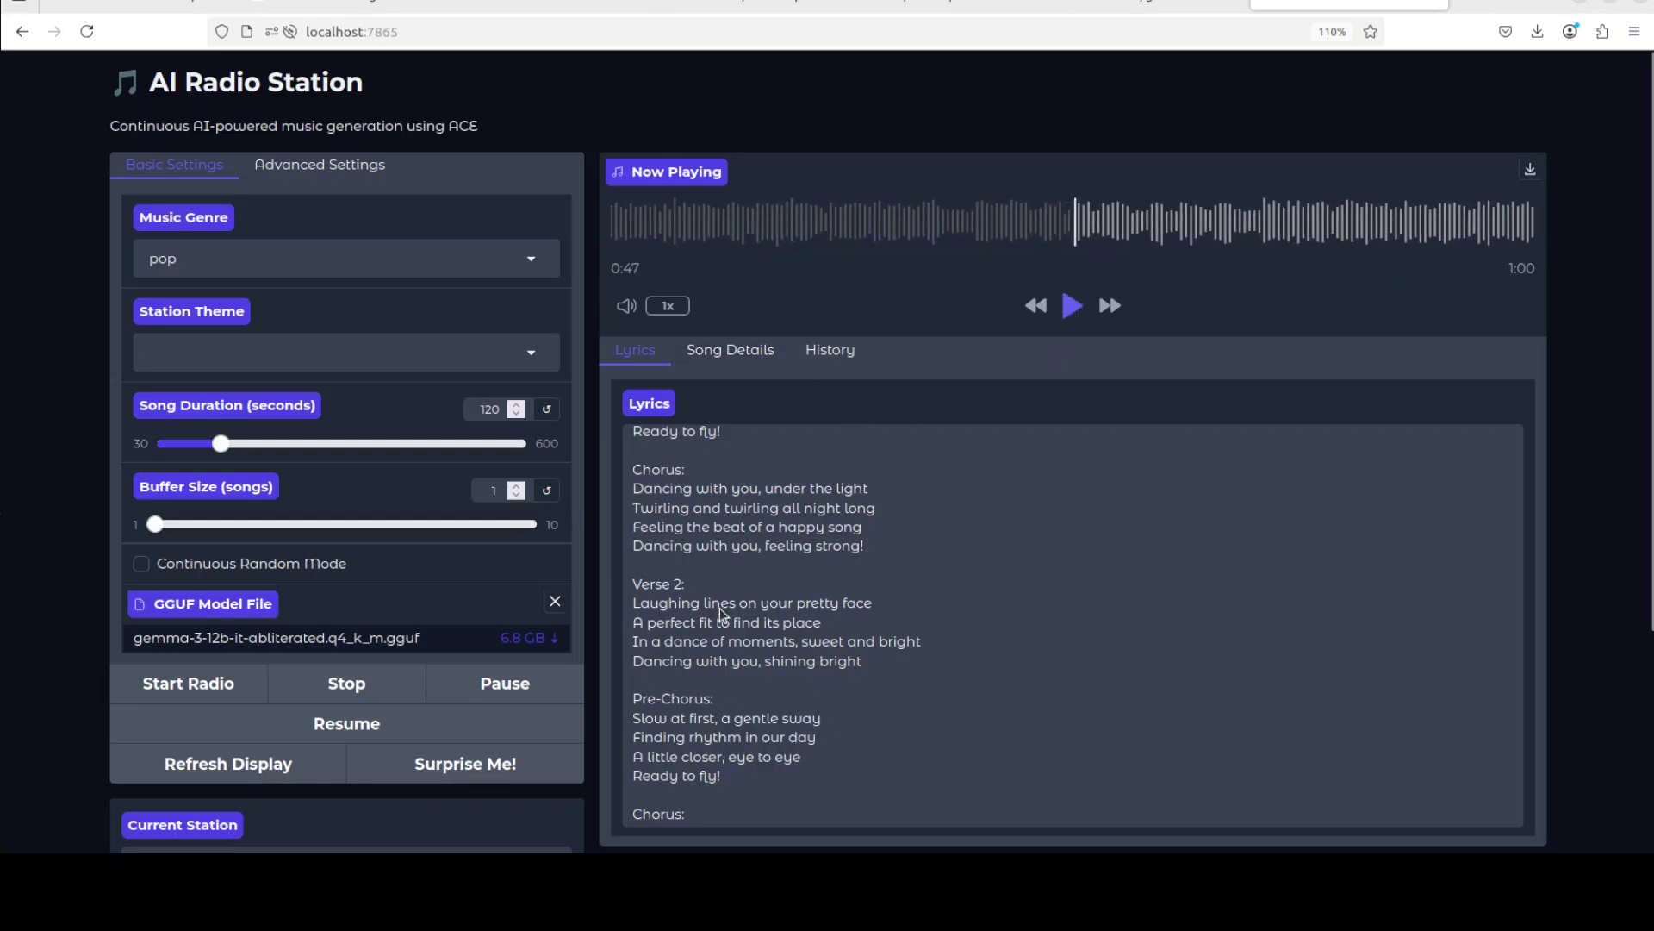
left_click(729, 357)
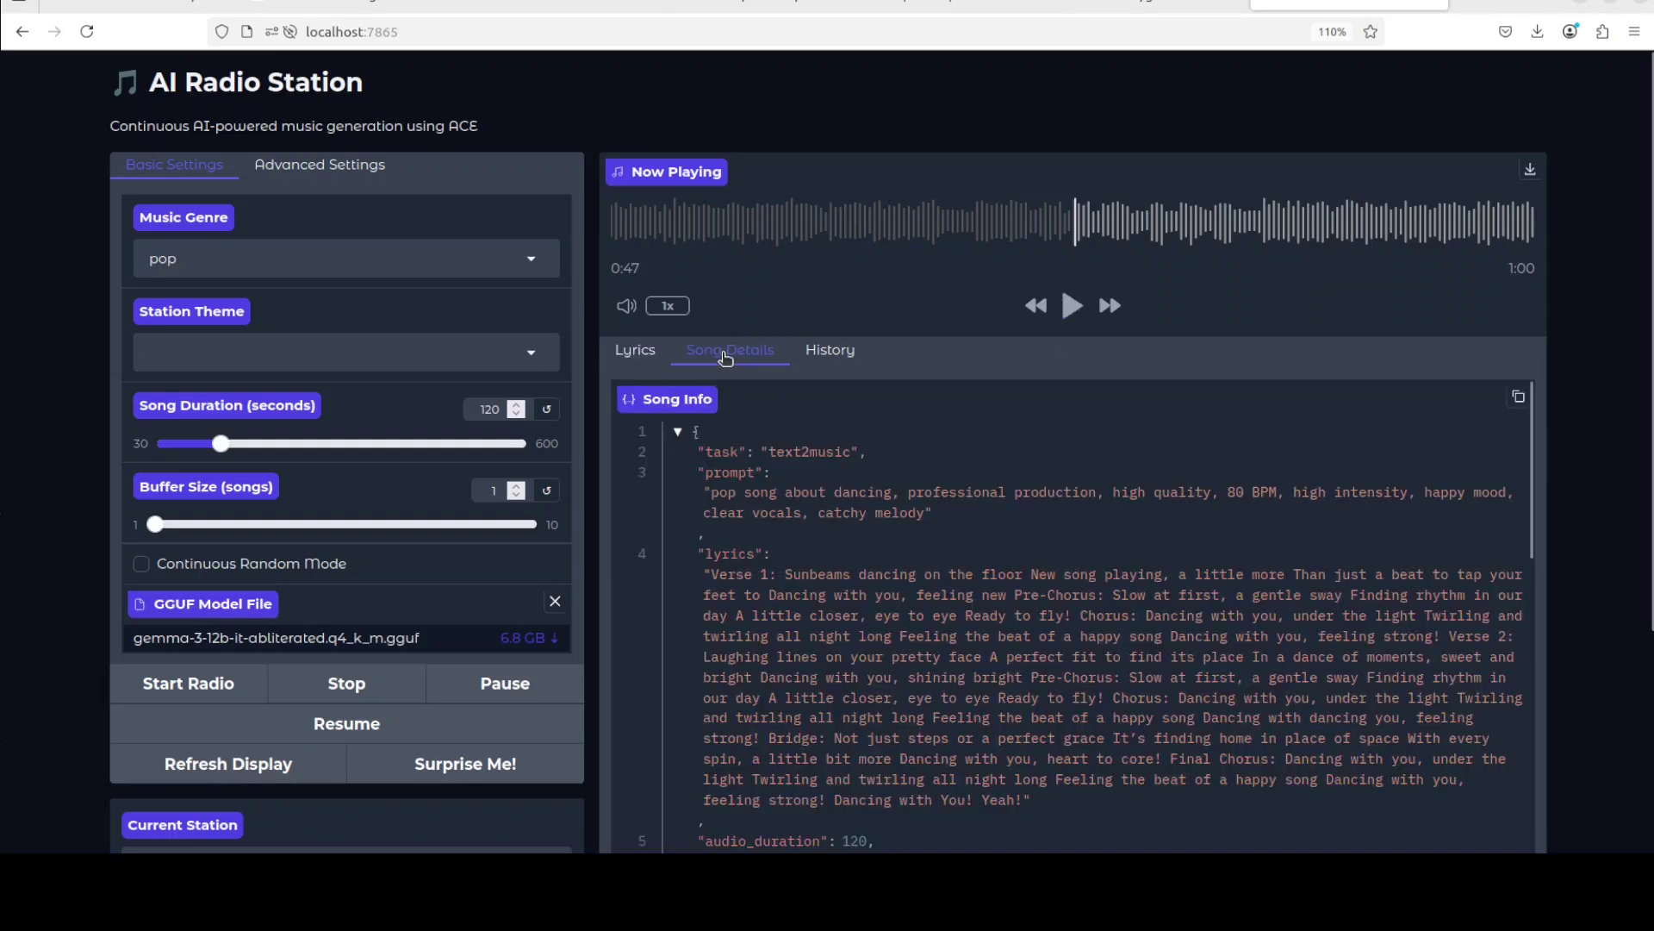
scroll(1066, 579, "down", 5)
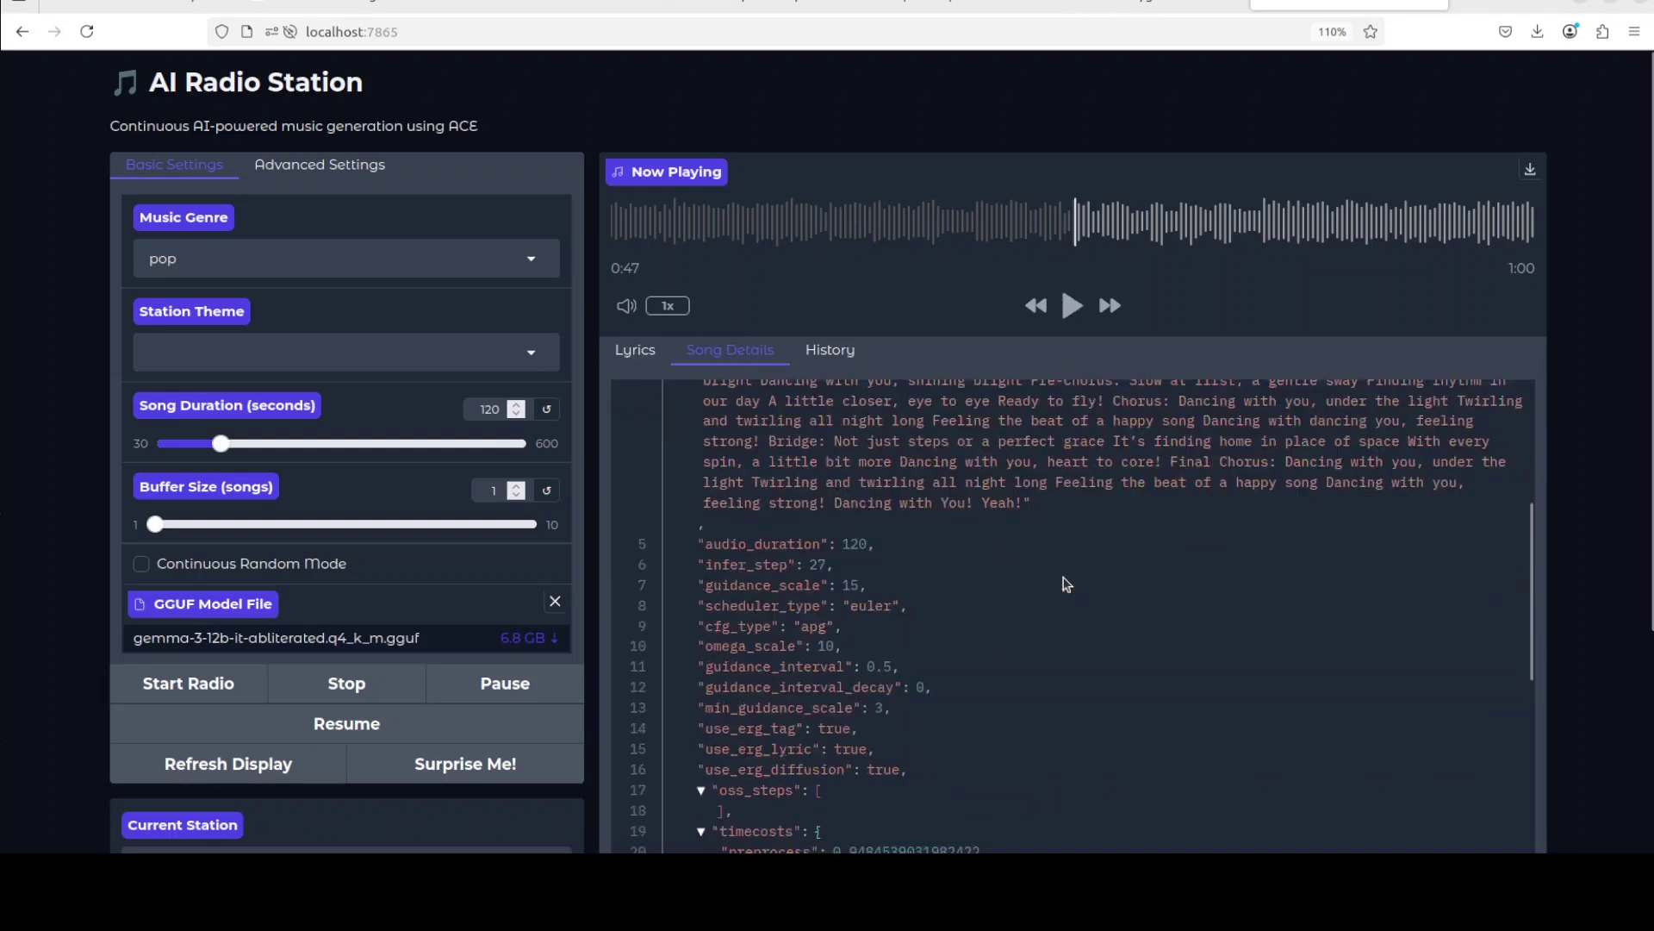
scroll(1067, 584, "down", 5)
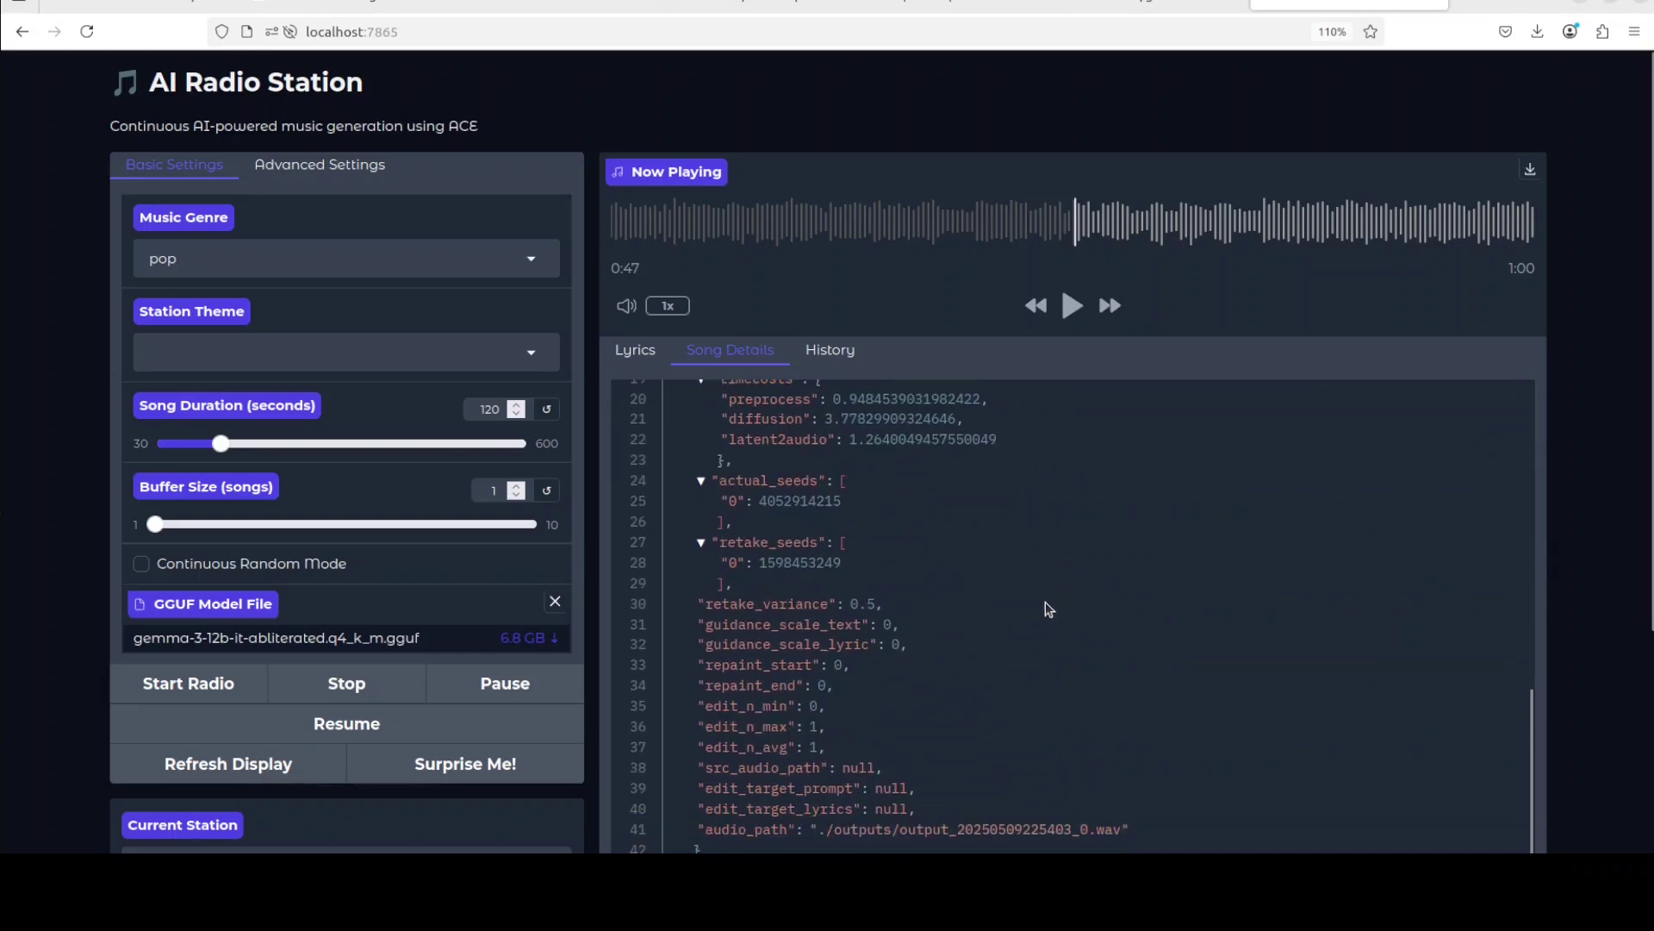
scroll(1046, 601, "up", 10)
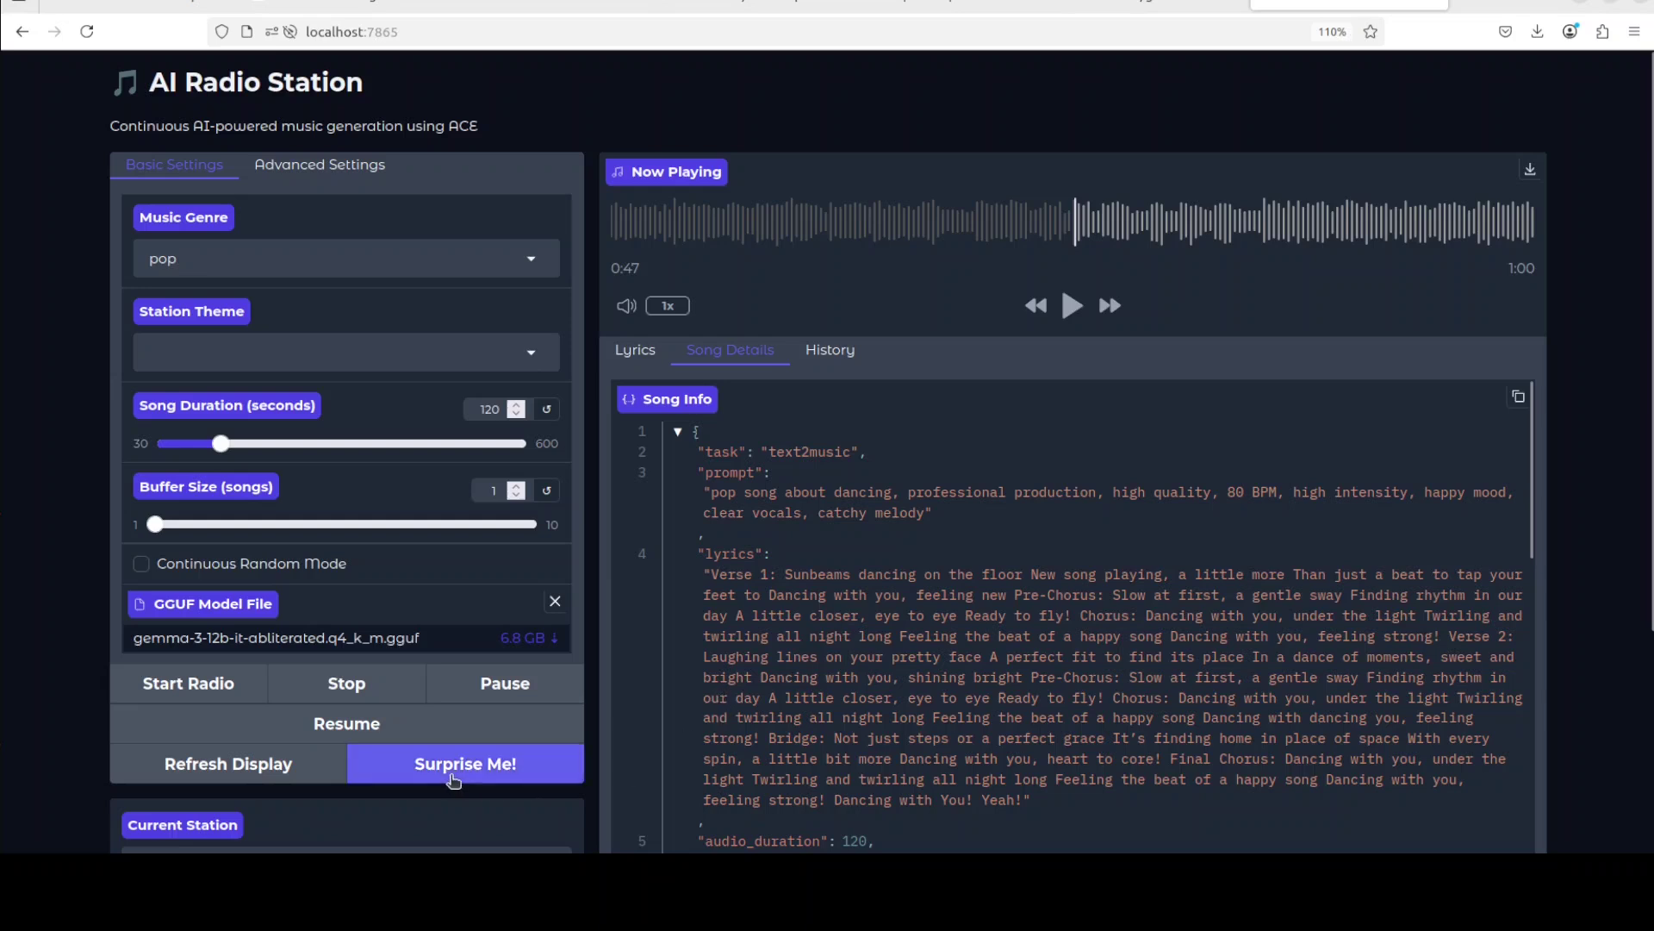
- Expand advanced settings, change the lyrics language from Arabic to Spanish, and request Surprise Me settings
left_click(310, 172)
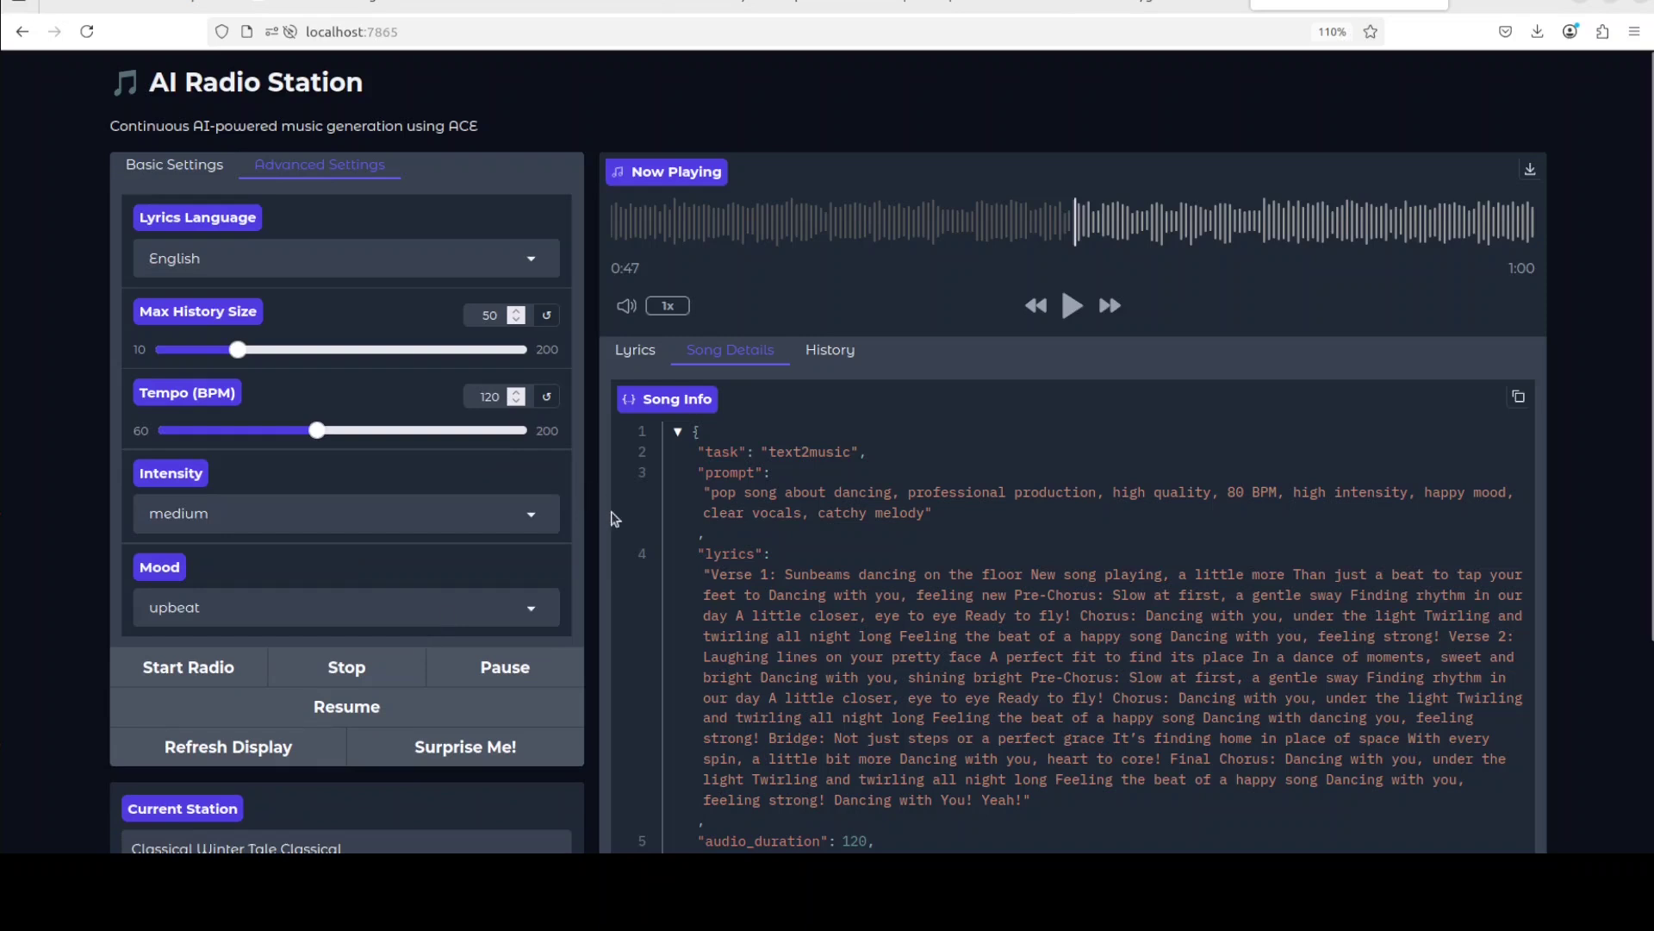
left_click(533, 263)
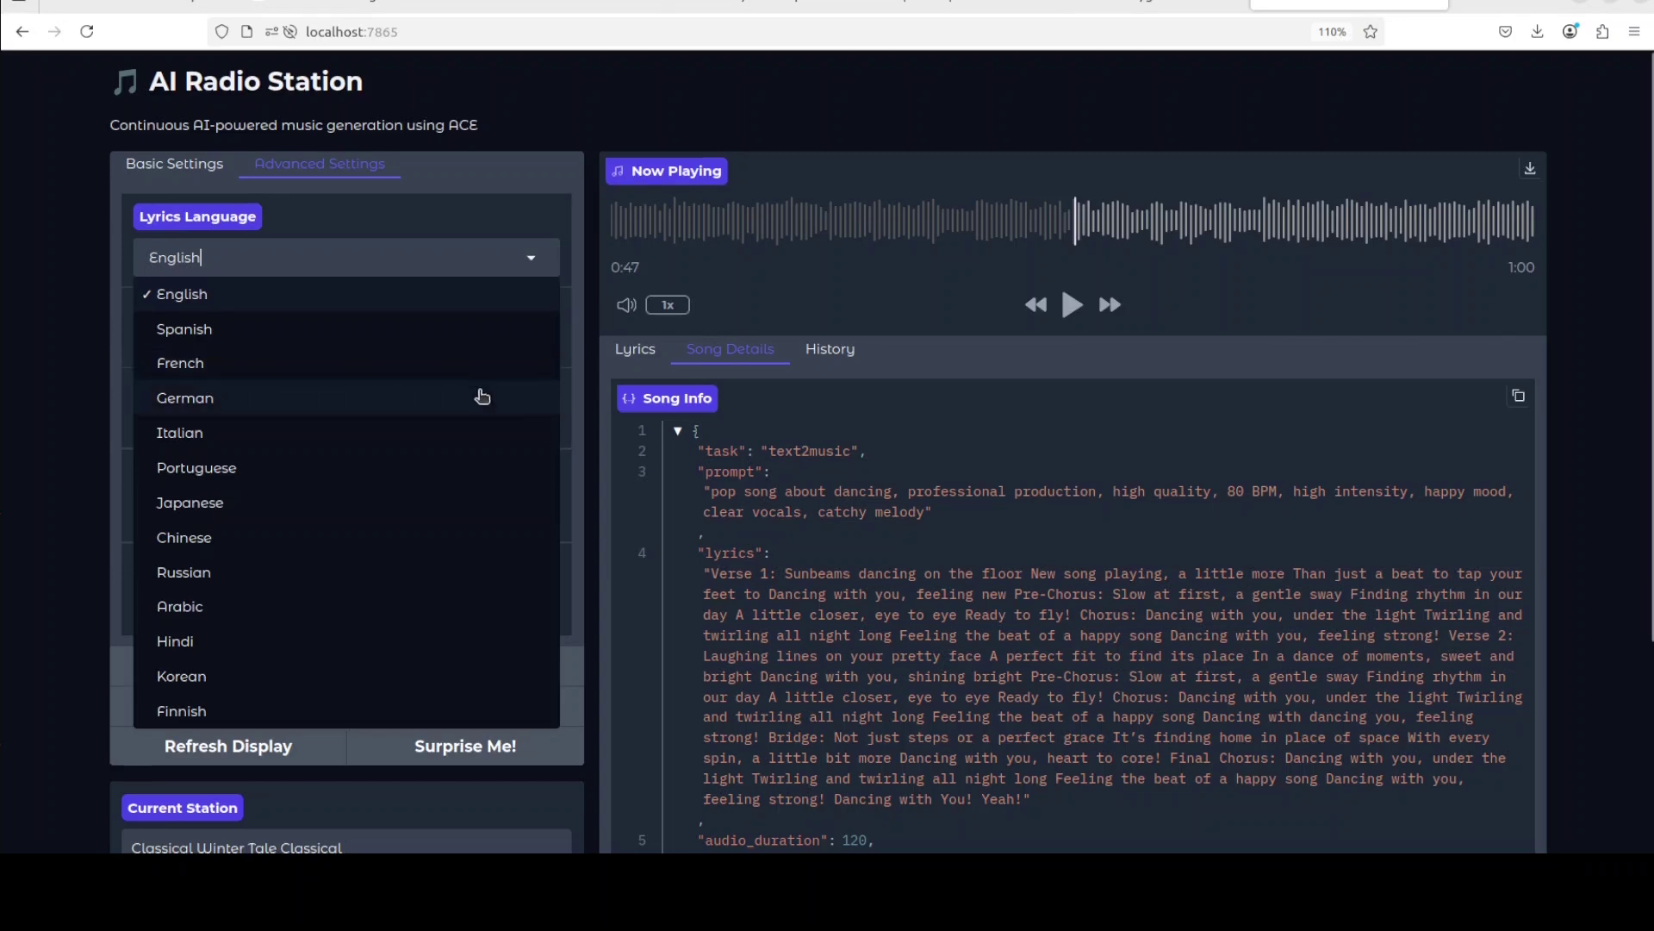
scroll(480, 394, "down", 3)
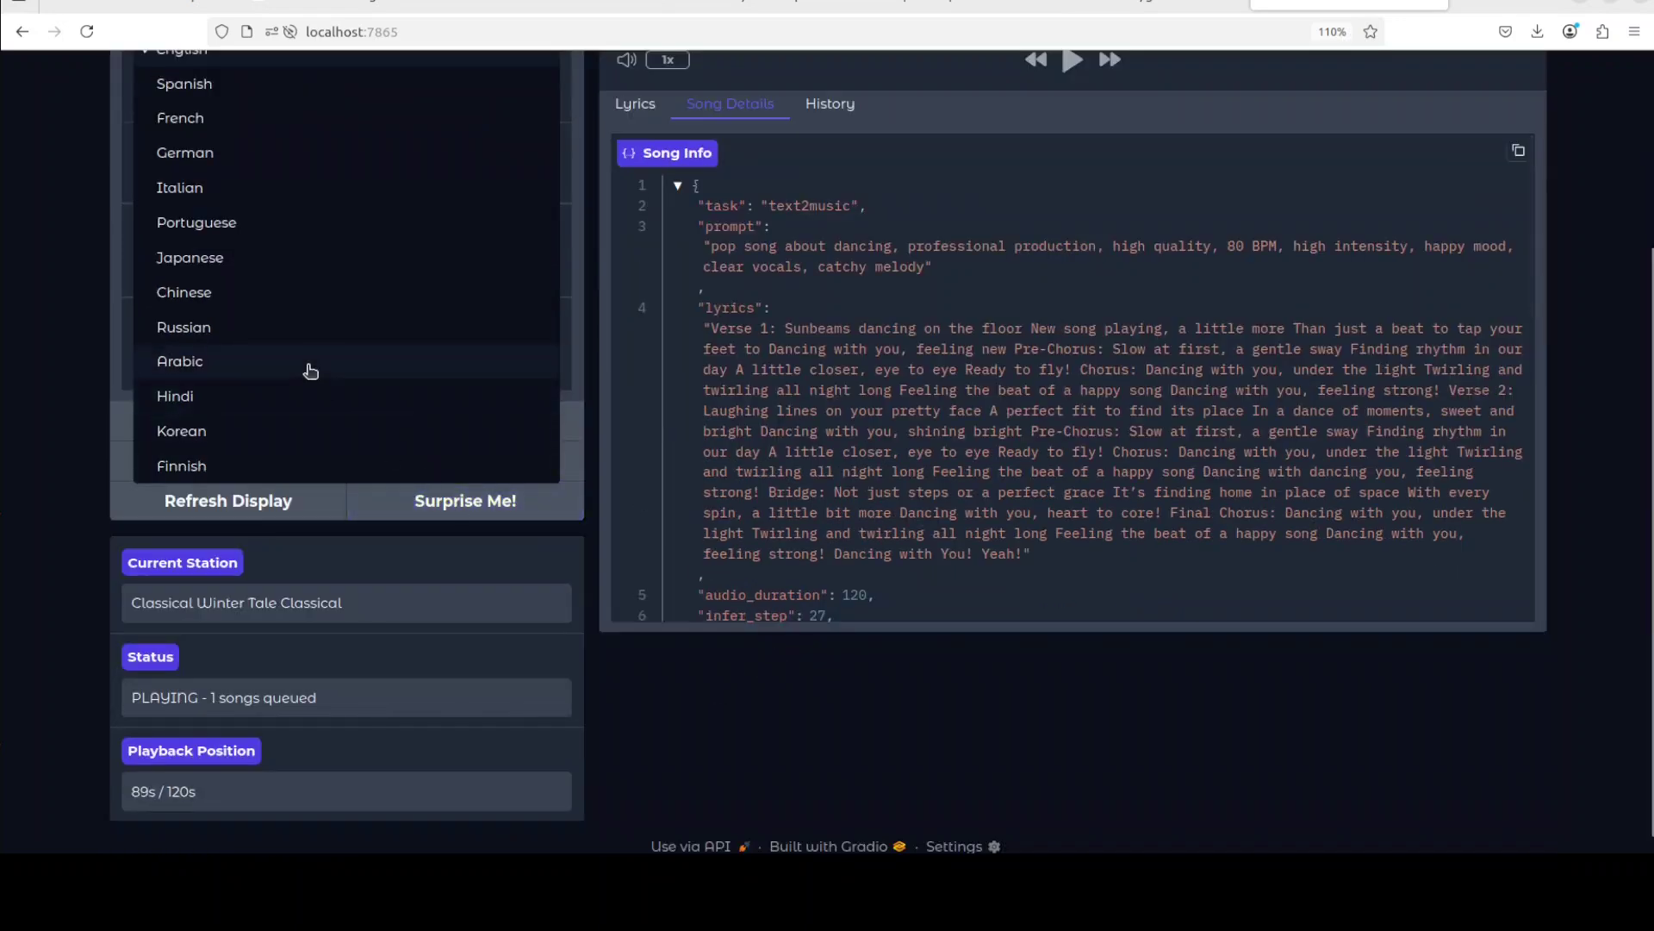
scroll(308, 368, "up", 3)
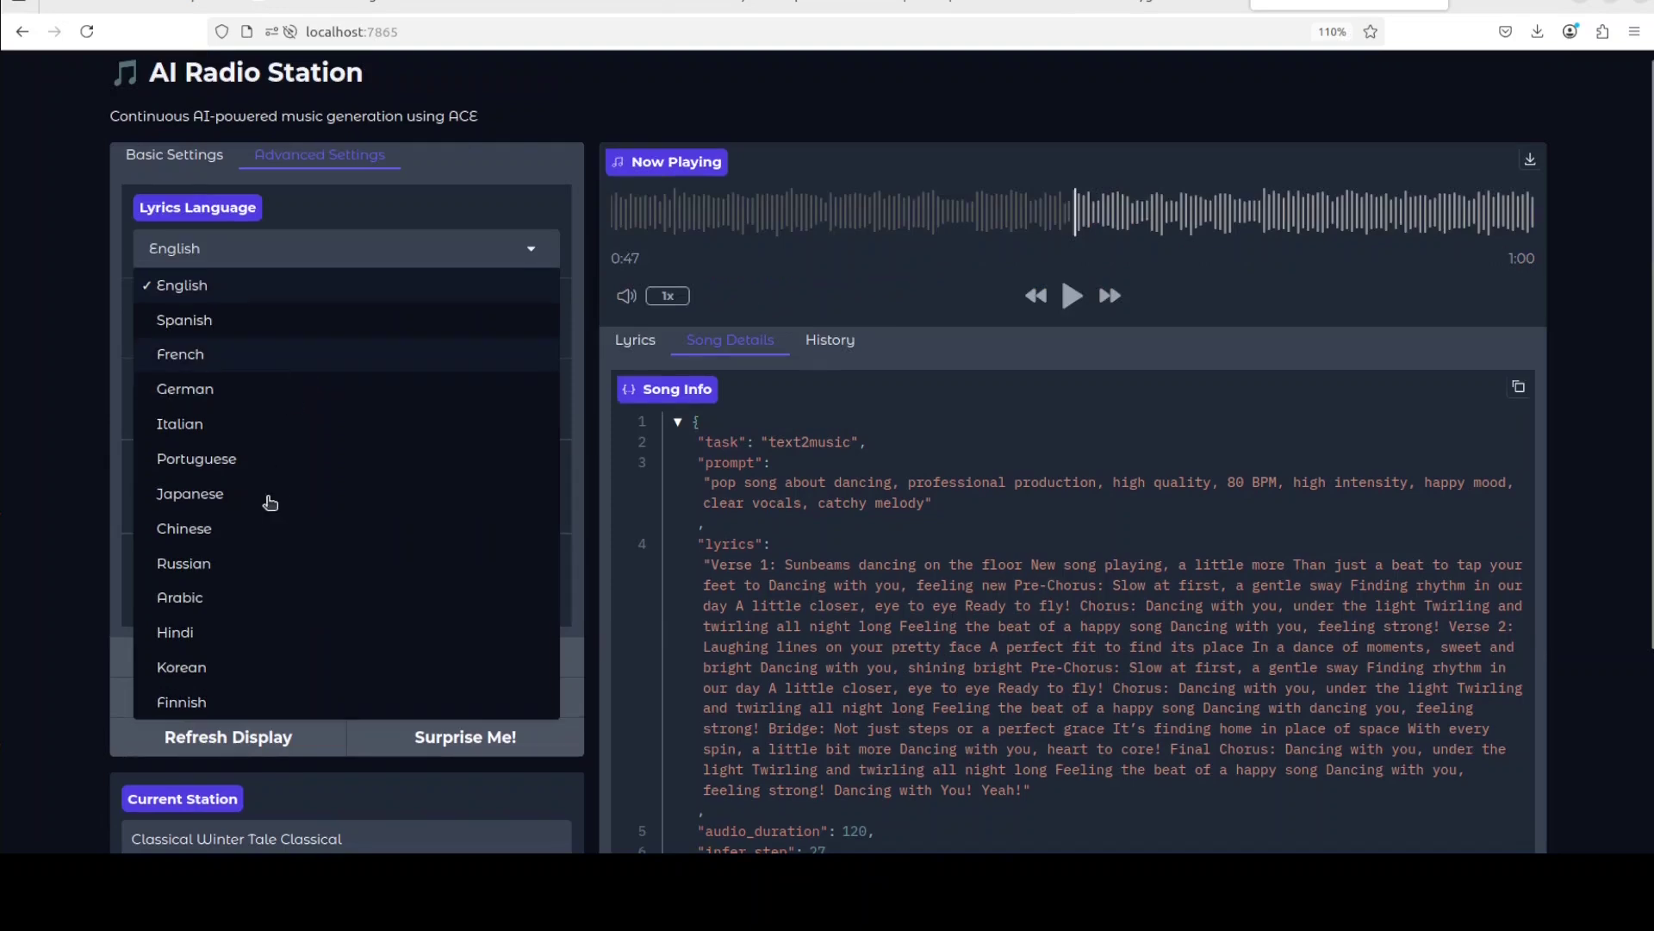
left_click(240, 602)
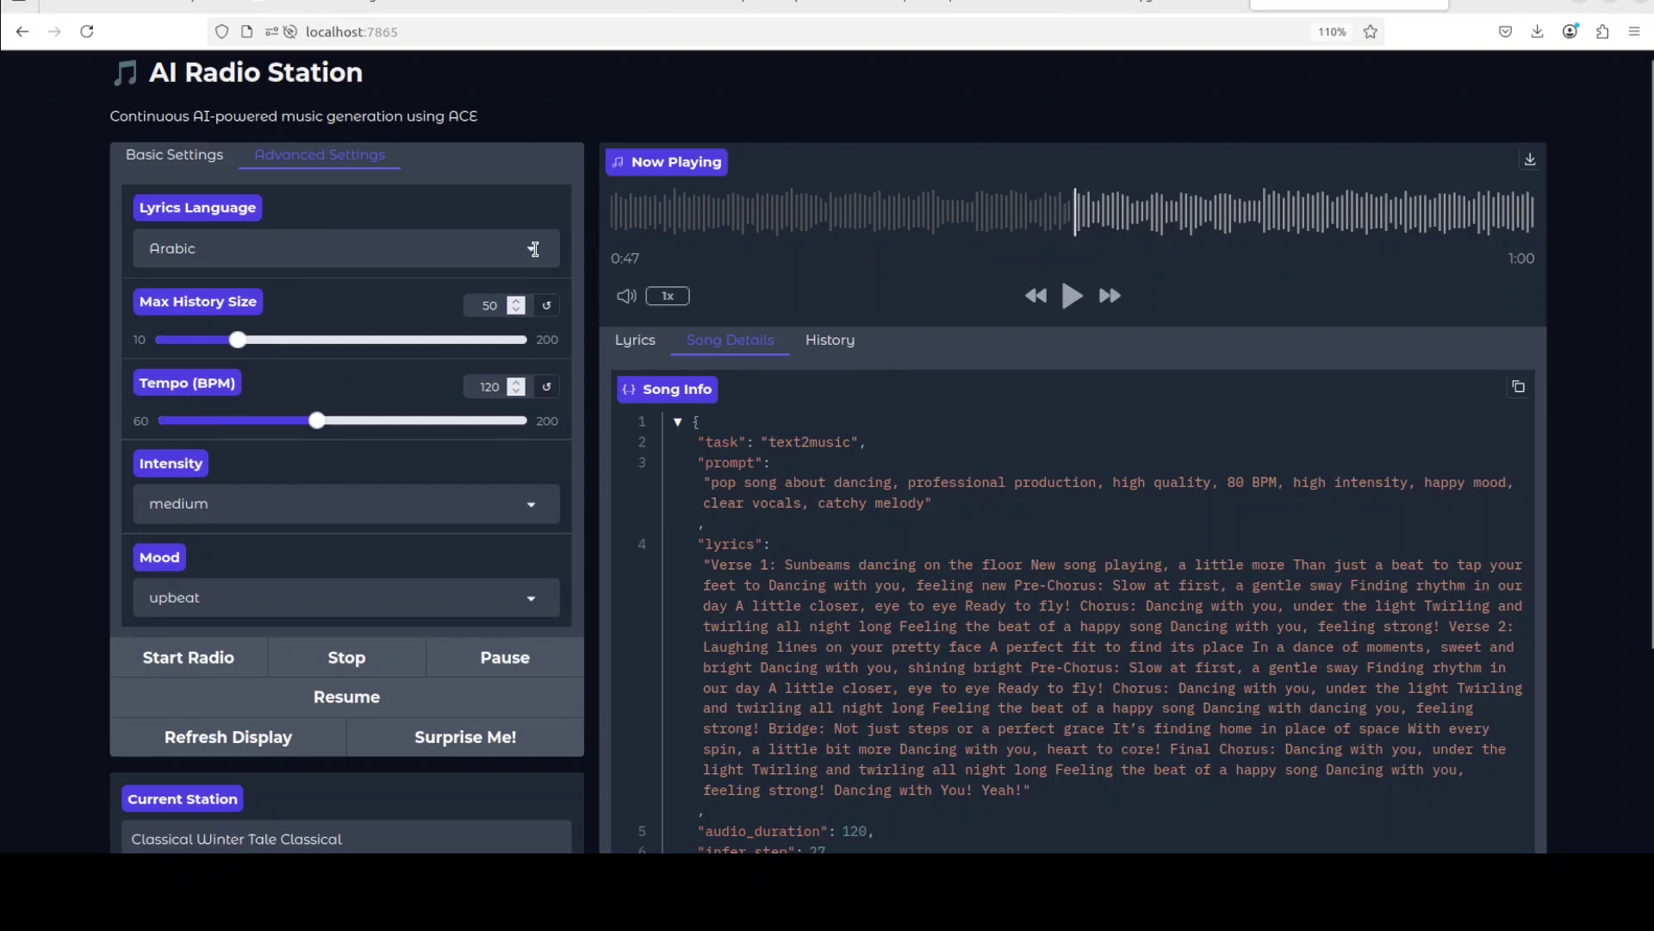
left_click(535, 249)
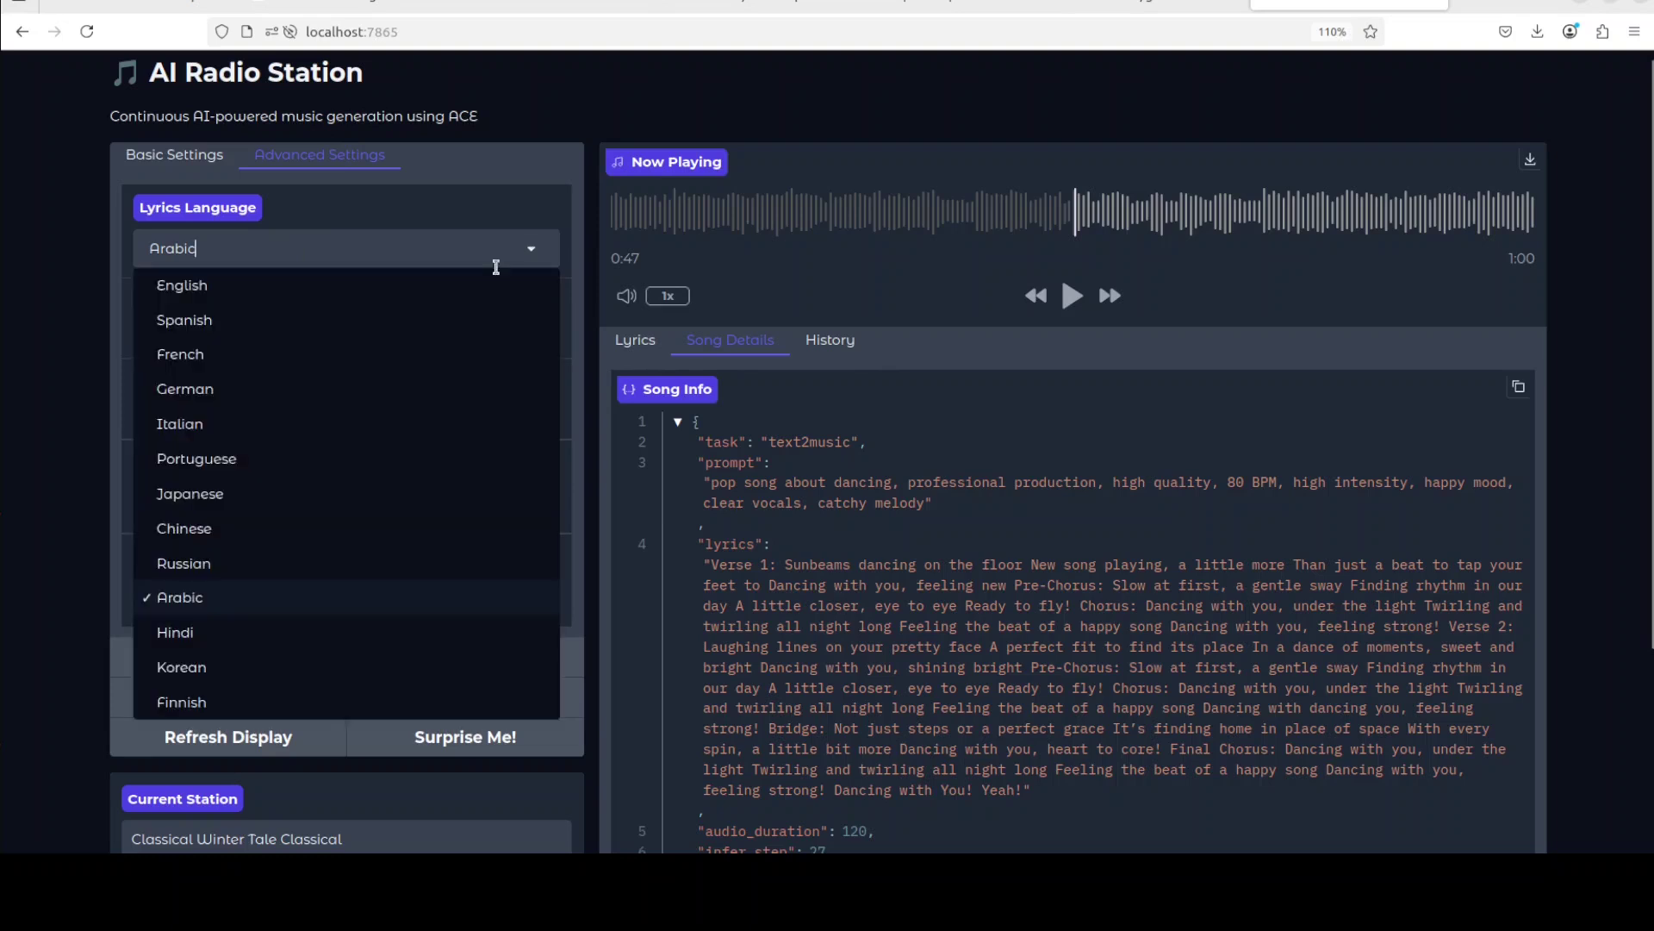
left_click(302, 324)
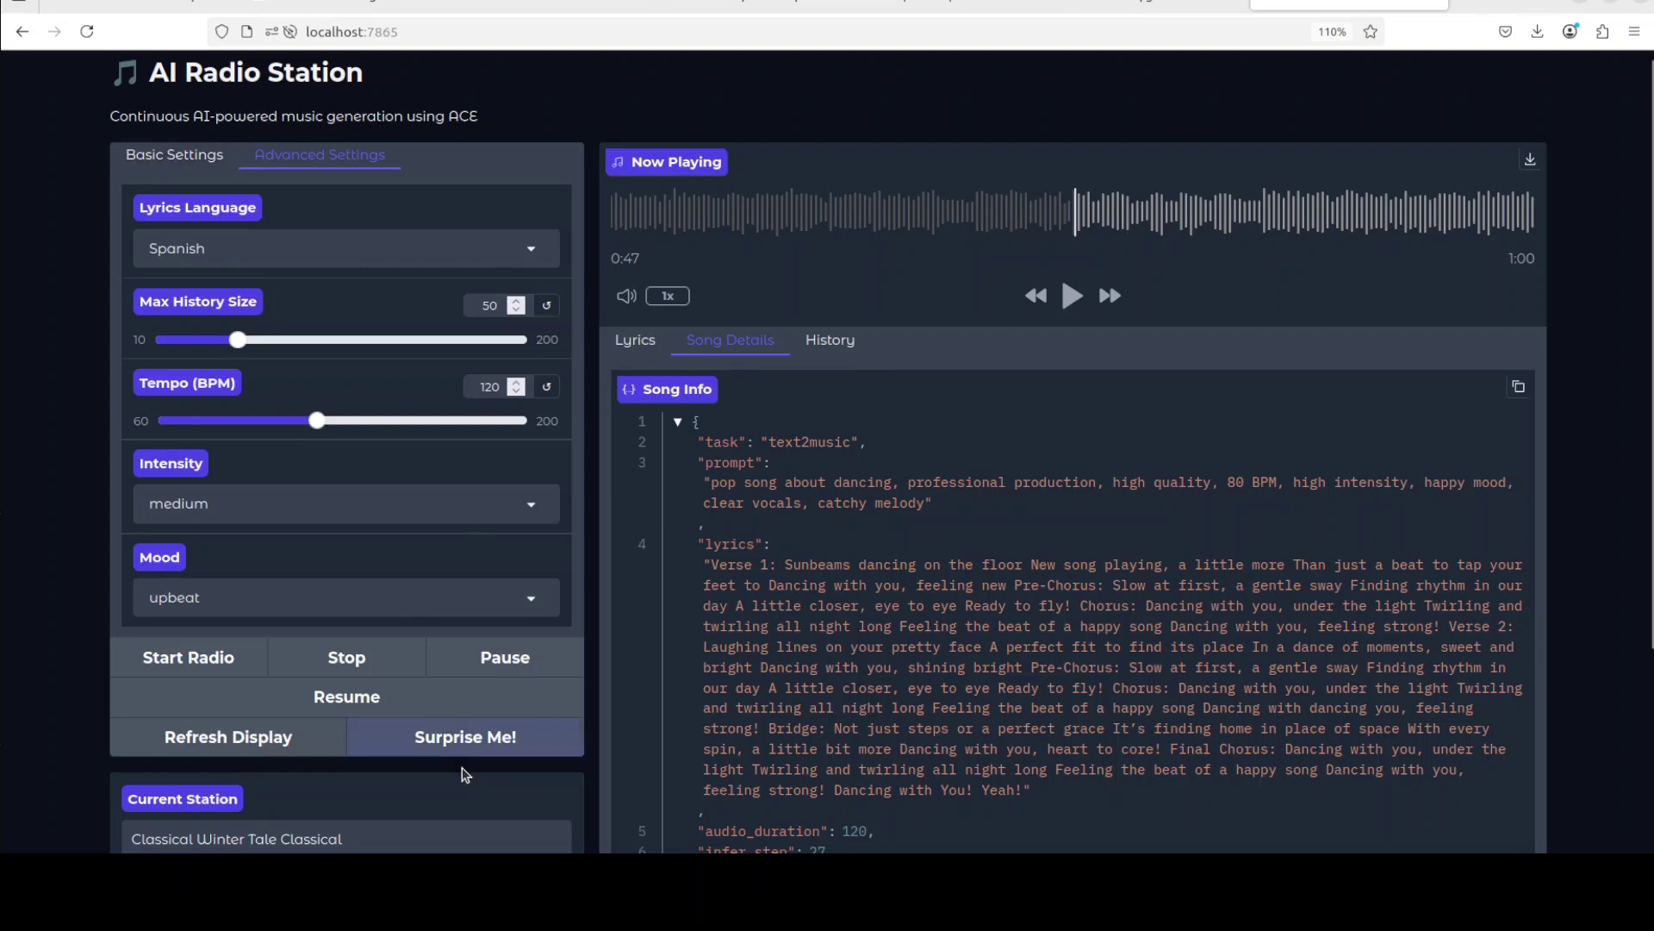
left_click(462, 740)
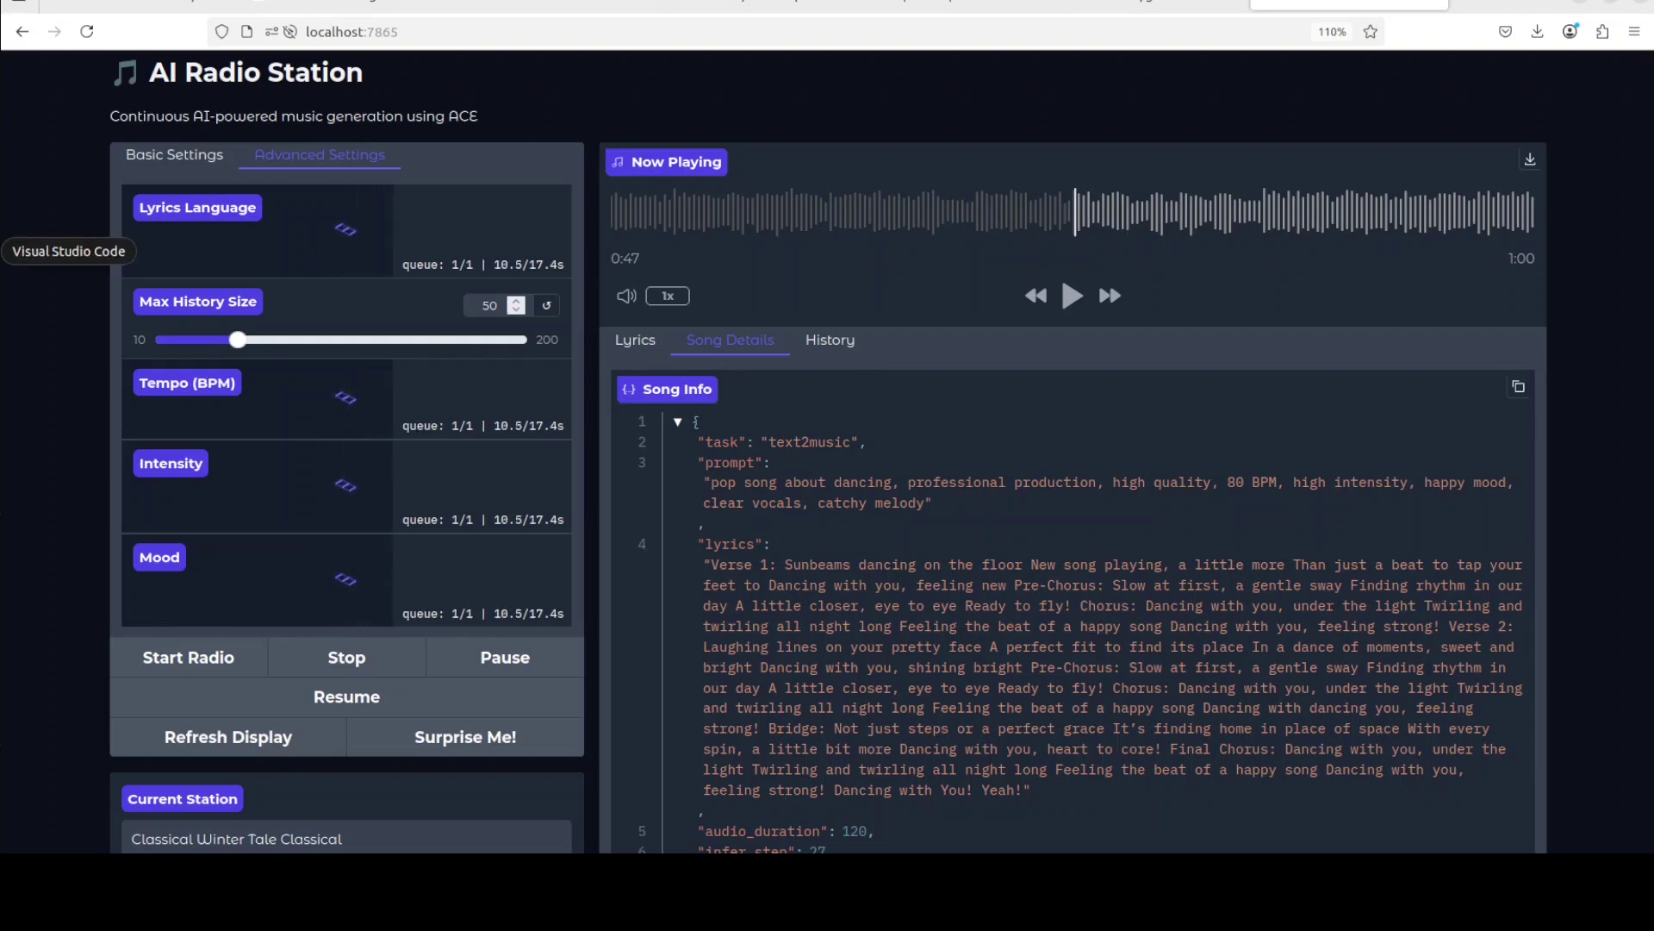
- Rerun nvidia-smi to see python using about 8560MiB, then minimize both terminal windows
left_click(5, 190)
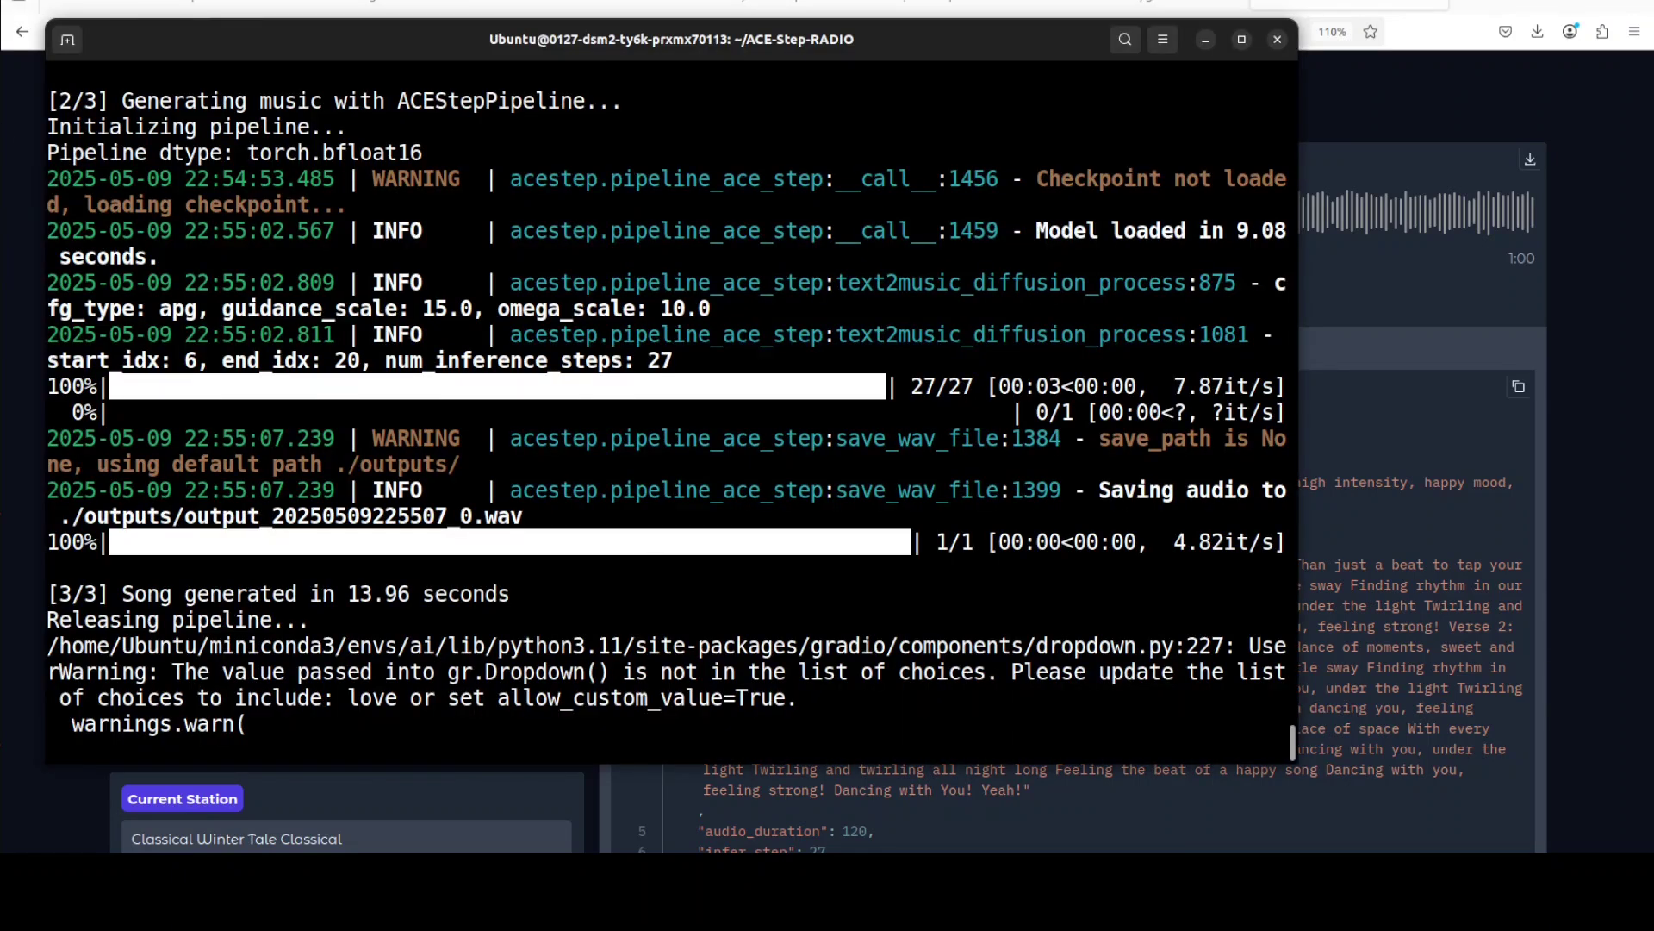
left_click(5, 189)
left_click(124, 234)
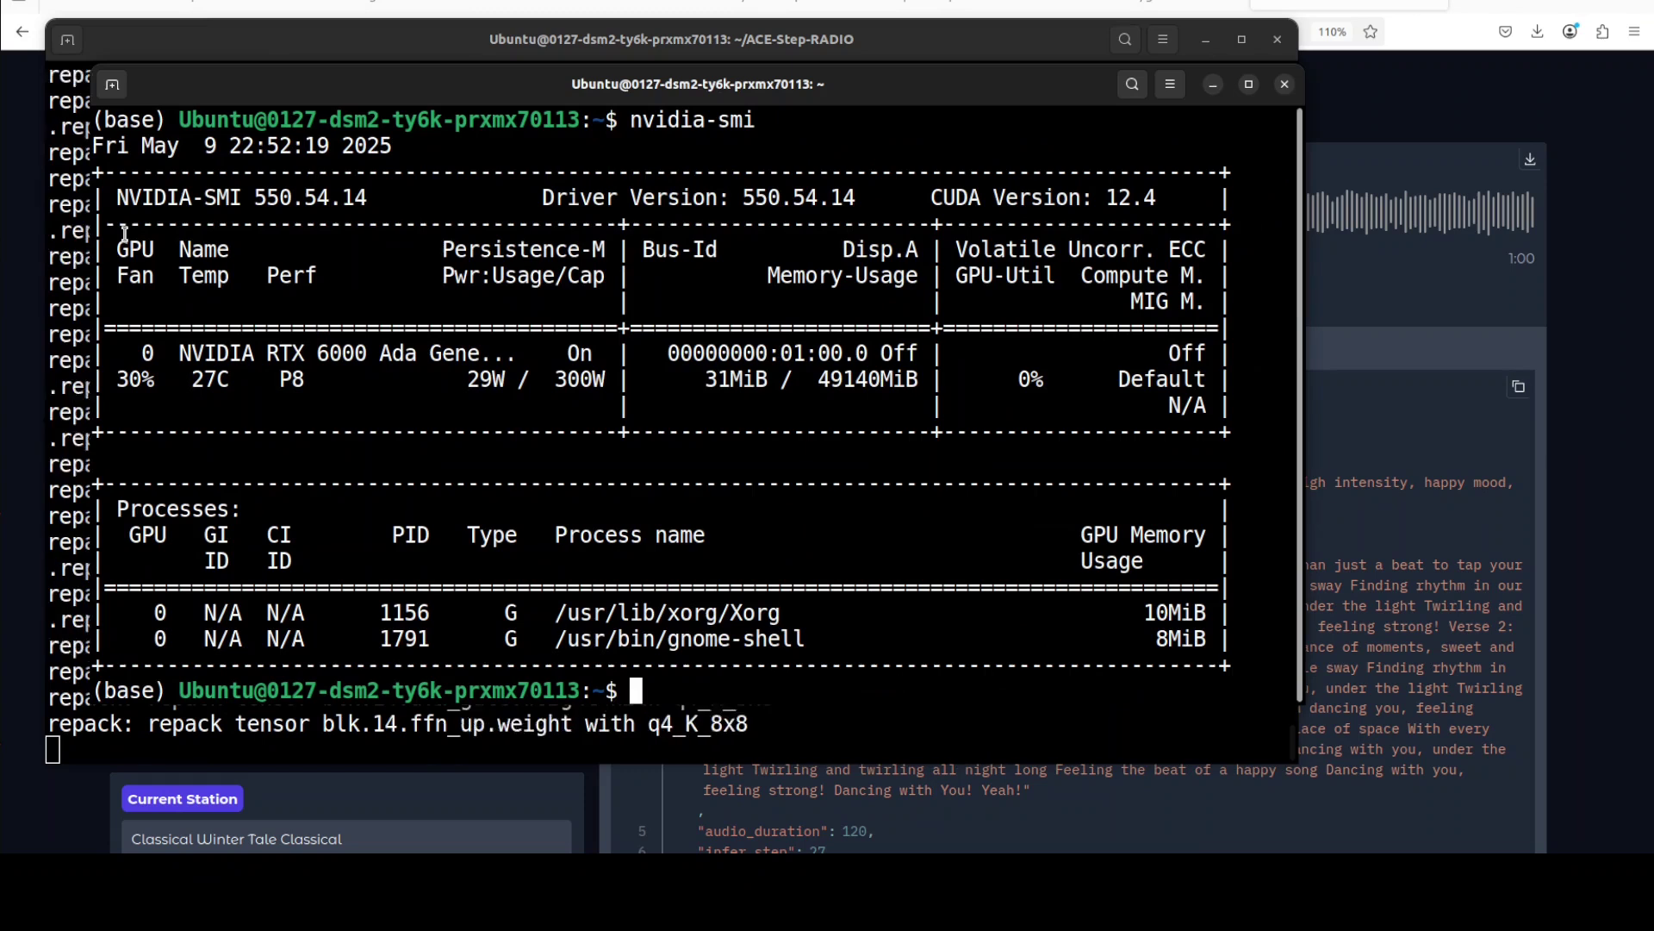
key("Up")
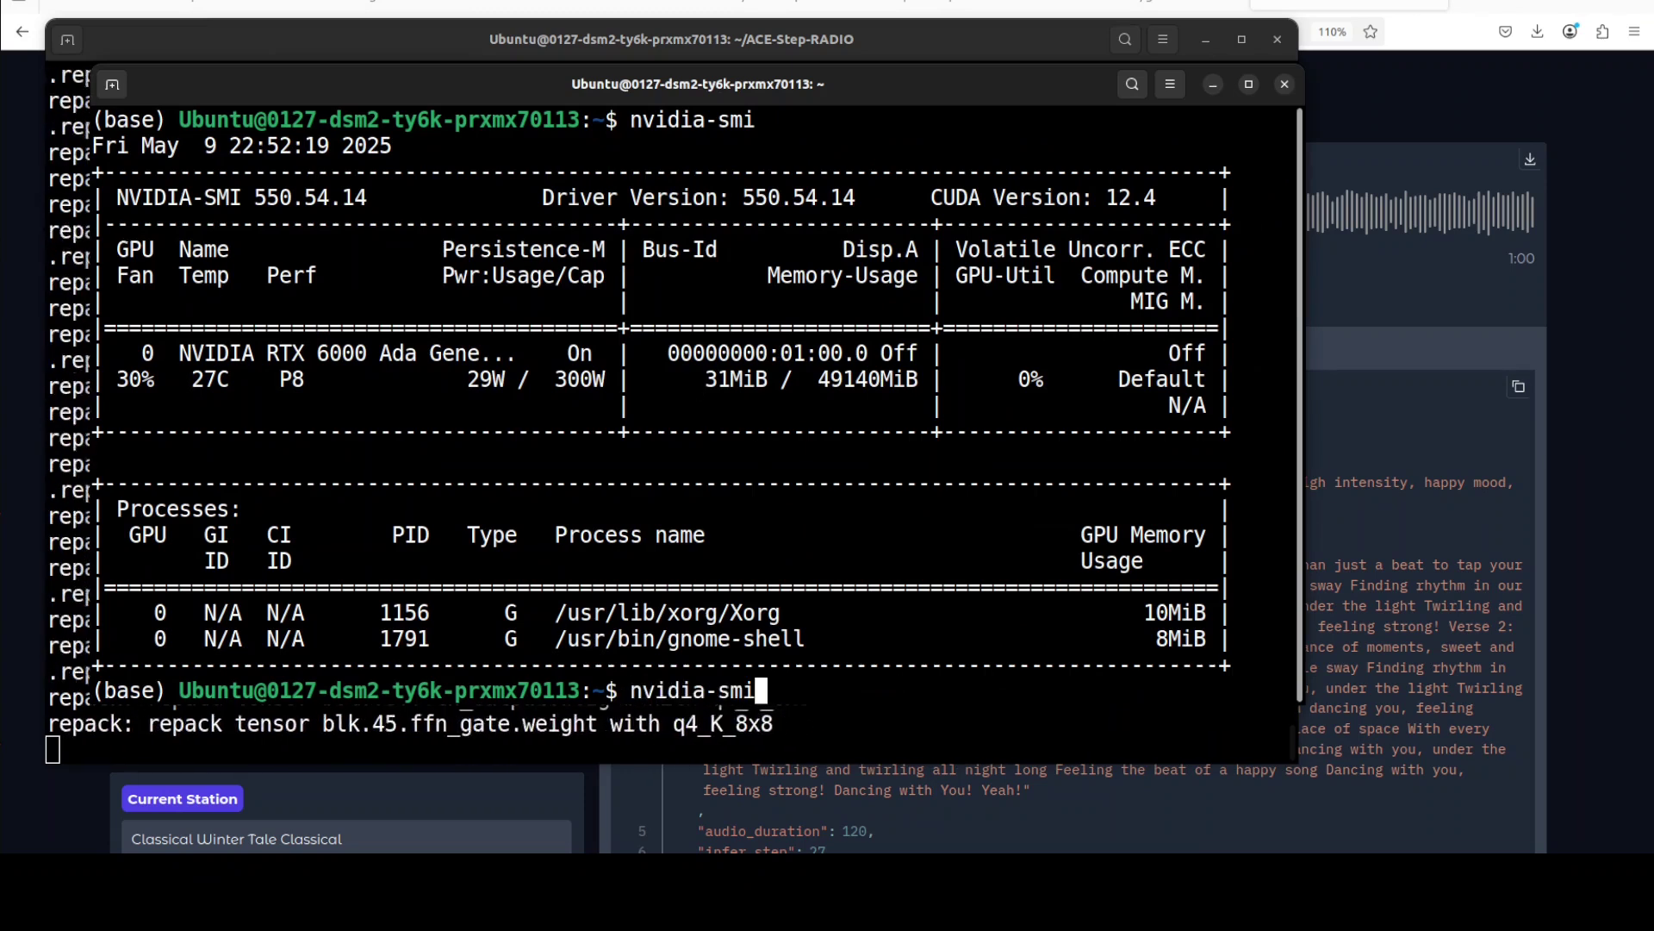
key("Return")
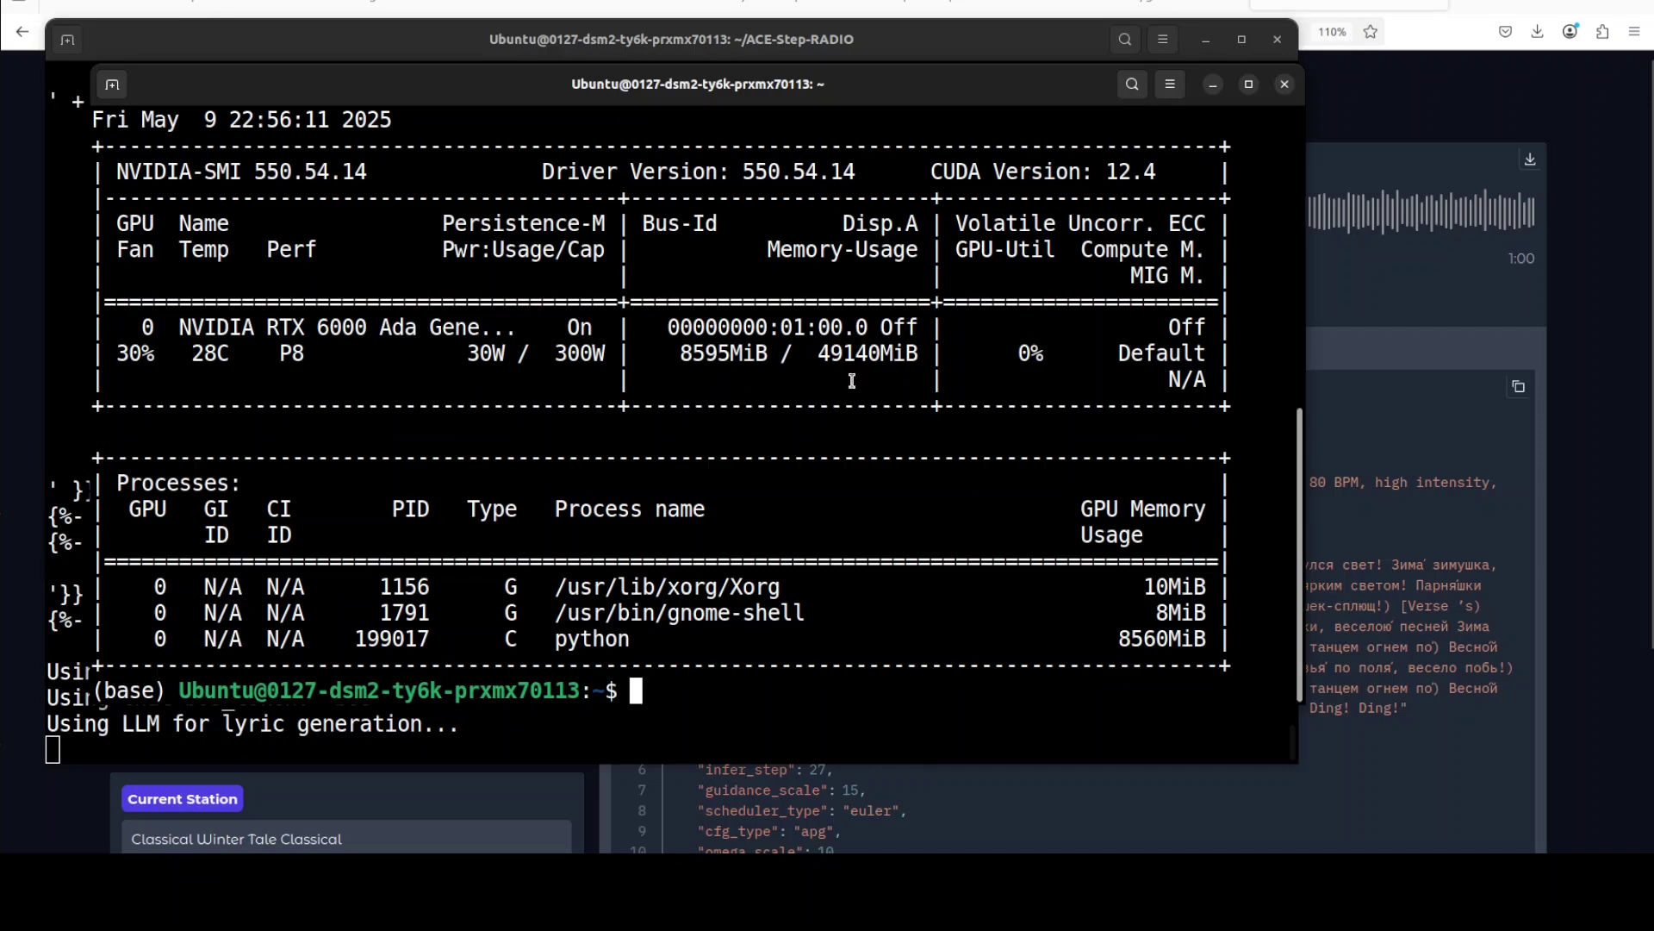
left_click(1212, 83)
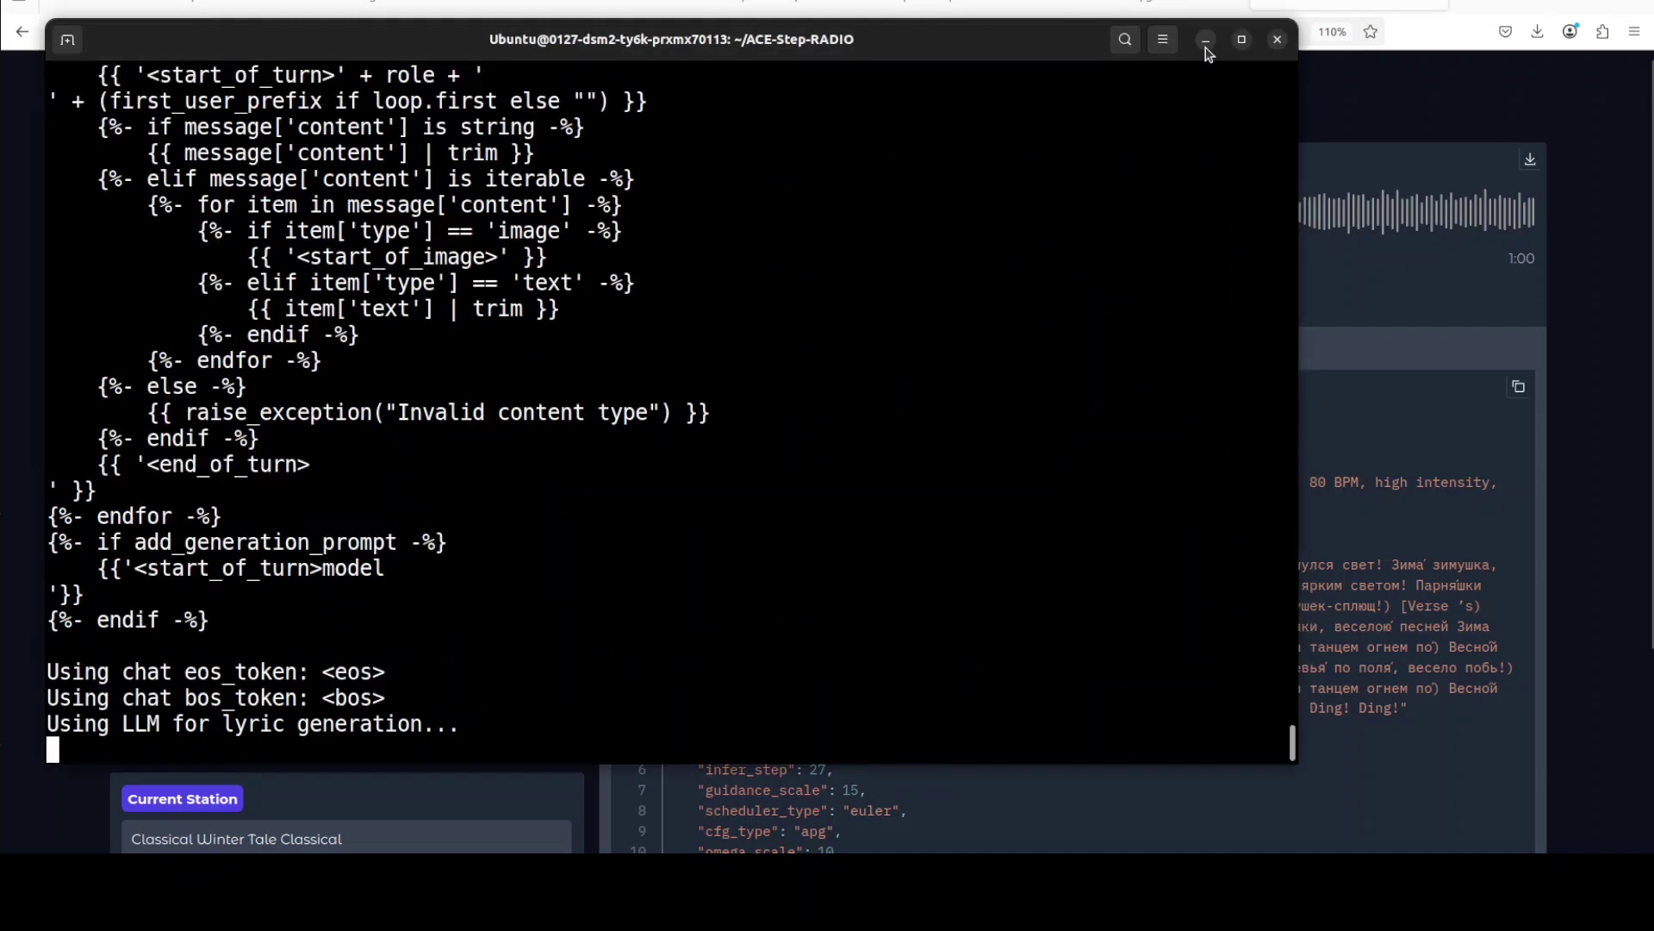
left_click(1205, 40)
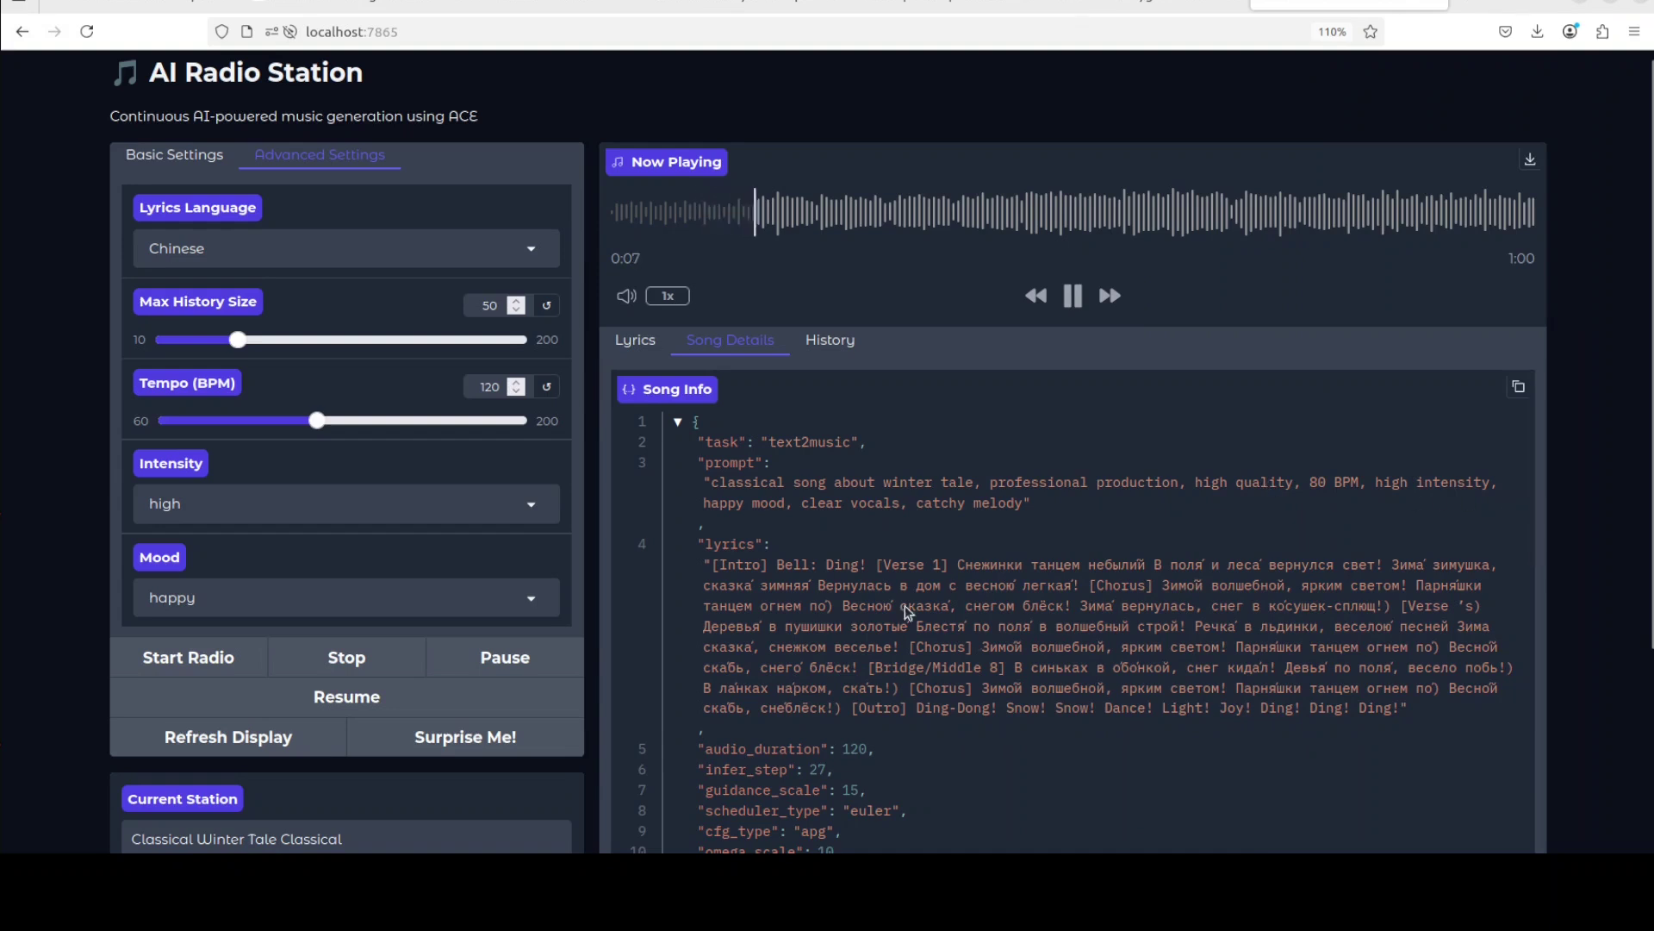
- Display the Russian lyrics of the classical winter-tale song and pause it at 0:35
left_click(640, 342)
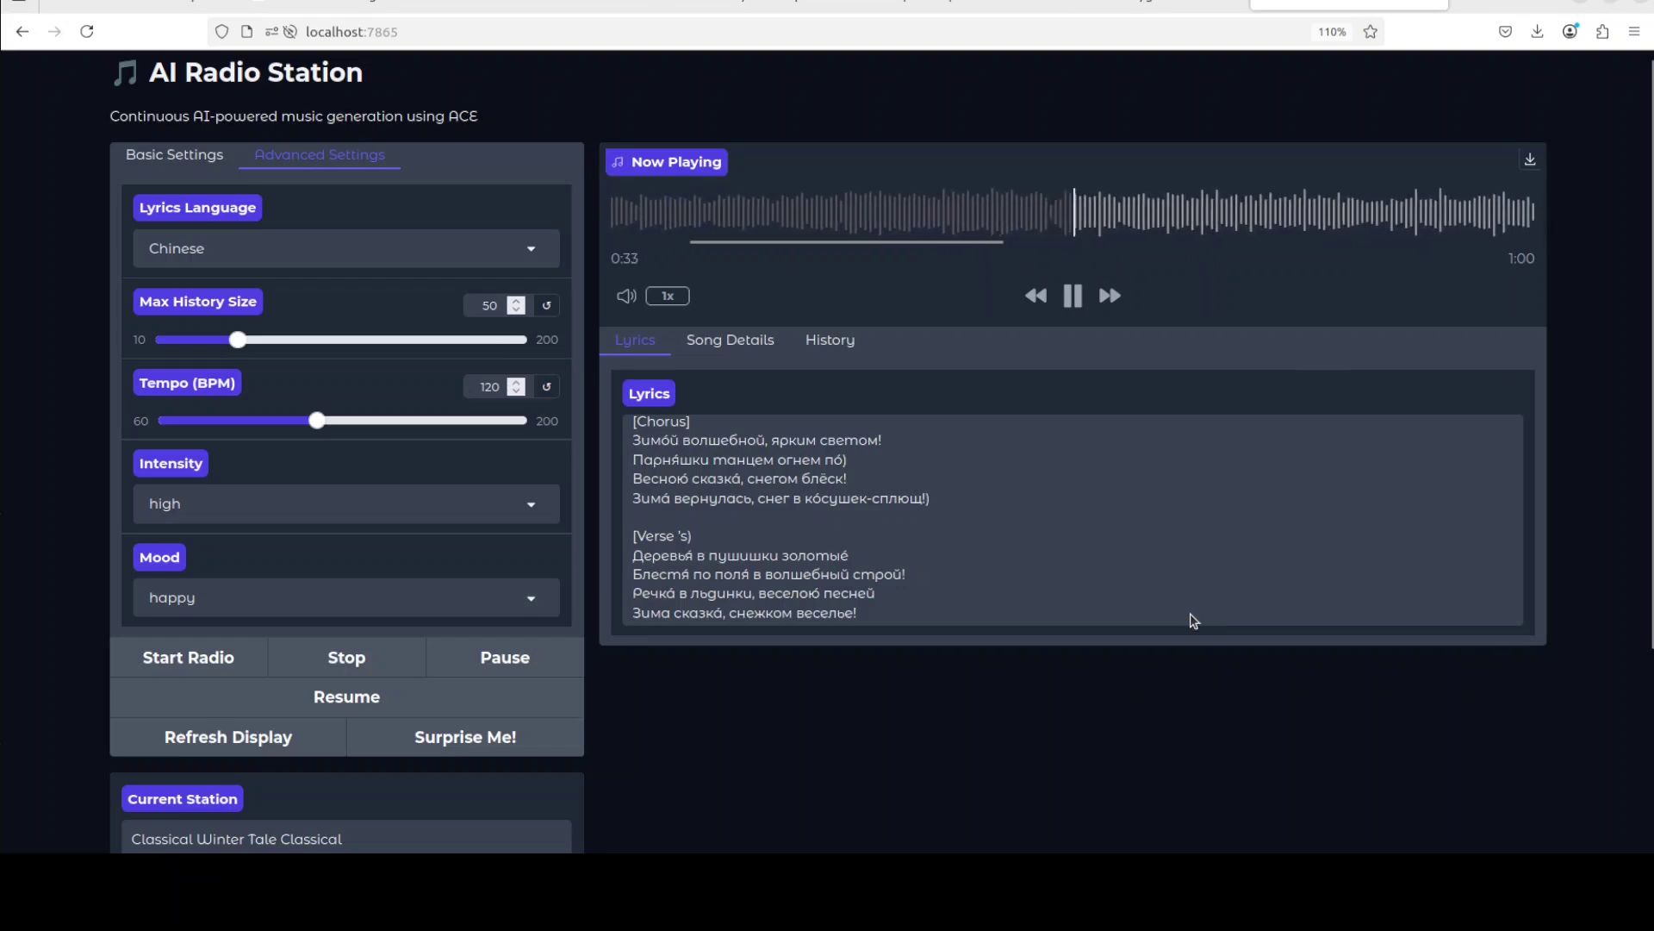
left_click(1072, 295)
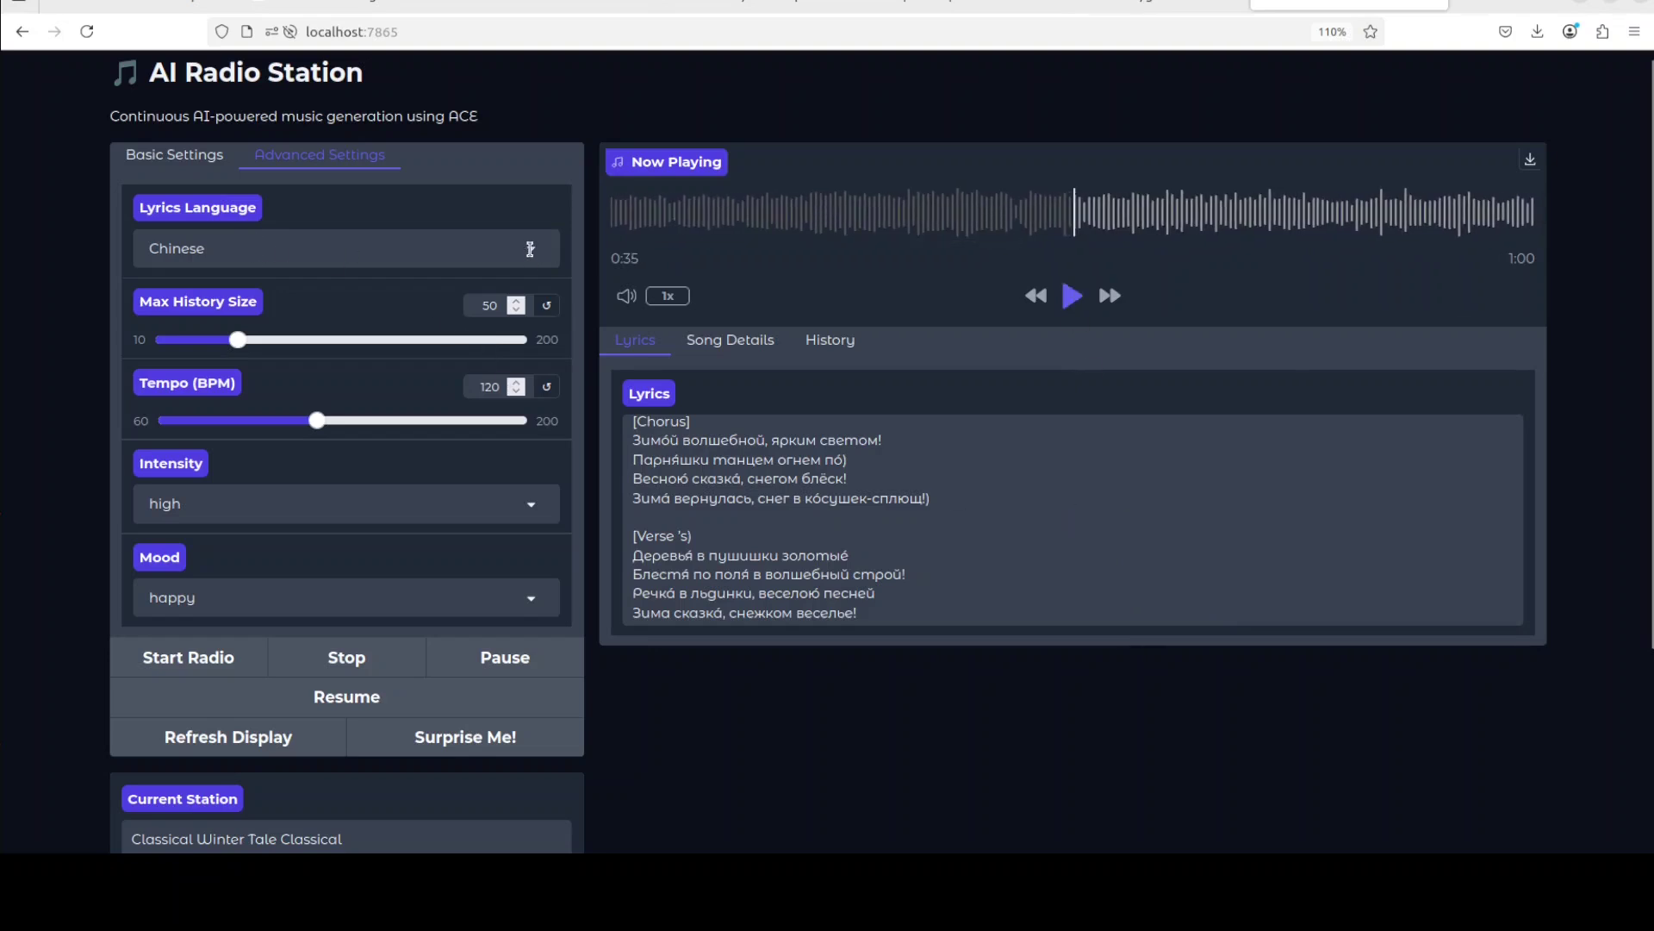
- Pick Spanish as the lyrics language, then pause the country small-town song at 0:35
left_click(530, 249)
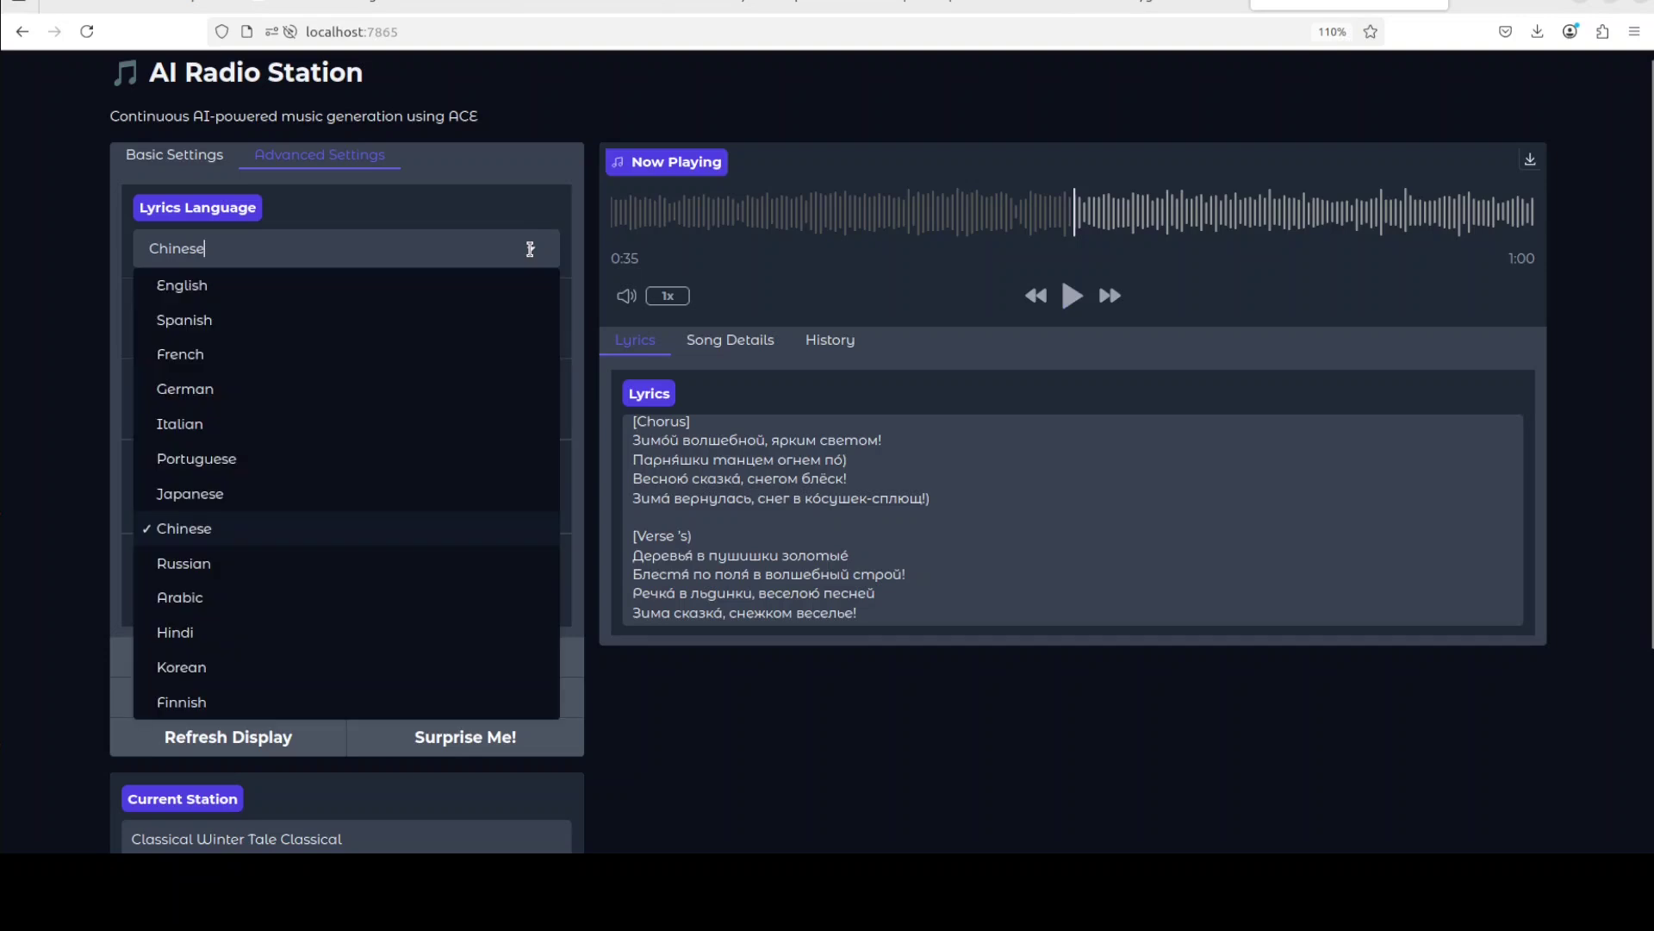
left_click(267, 328)
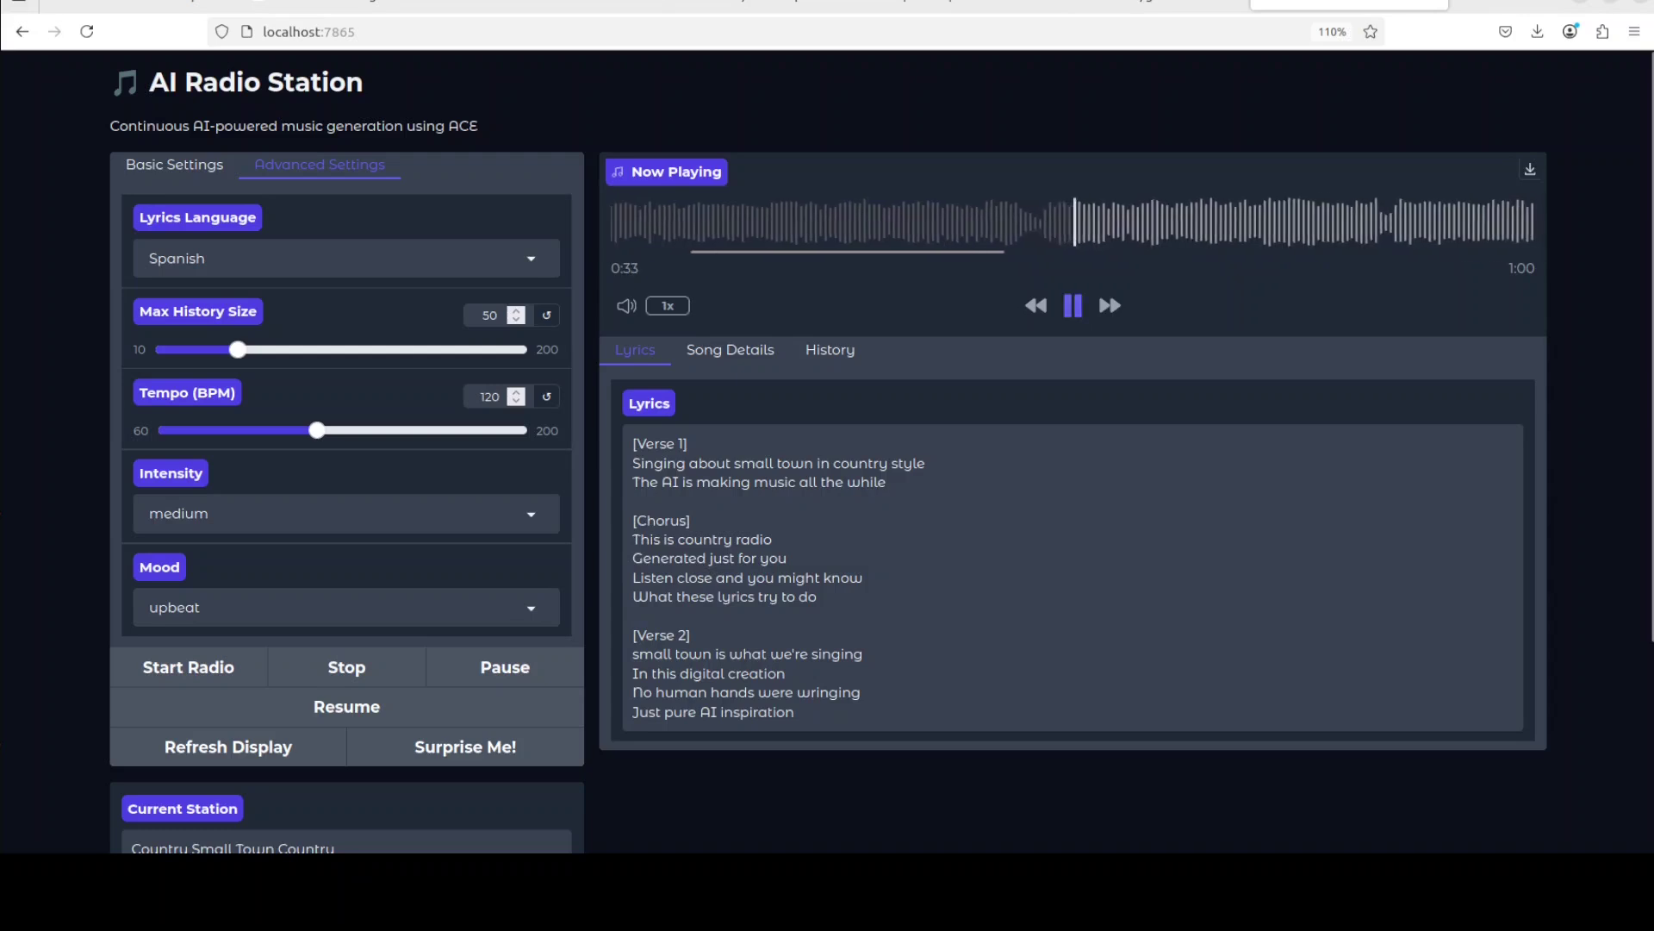
left_click(1073, 310)
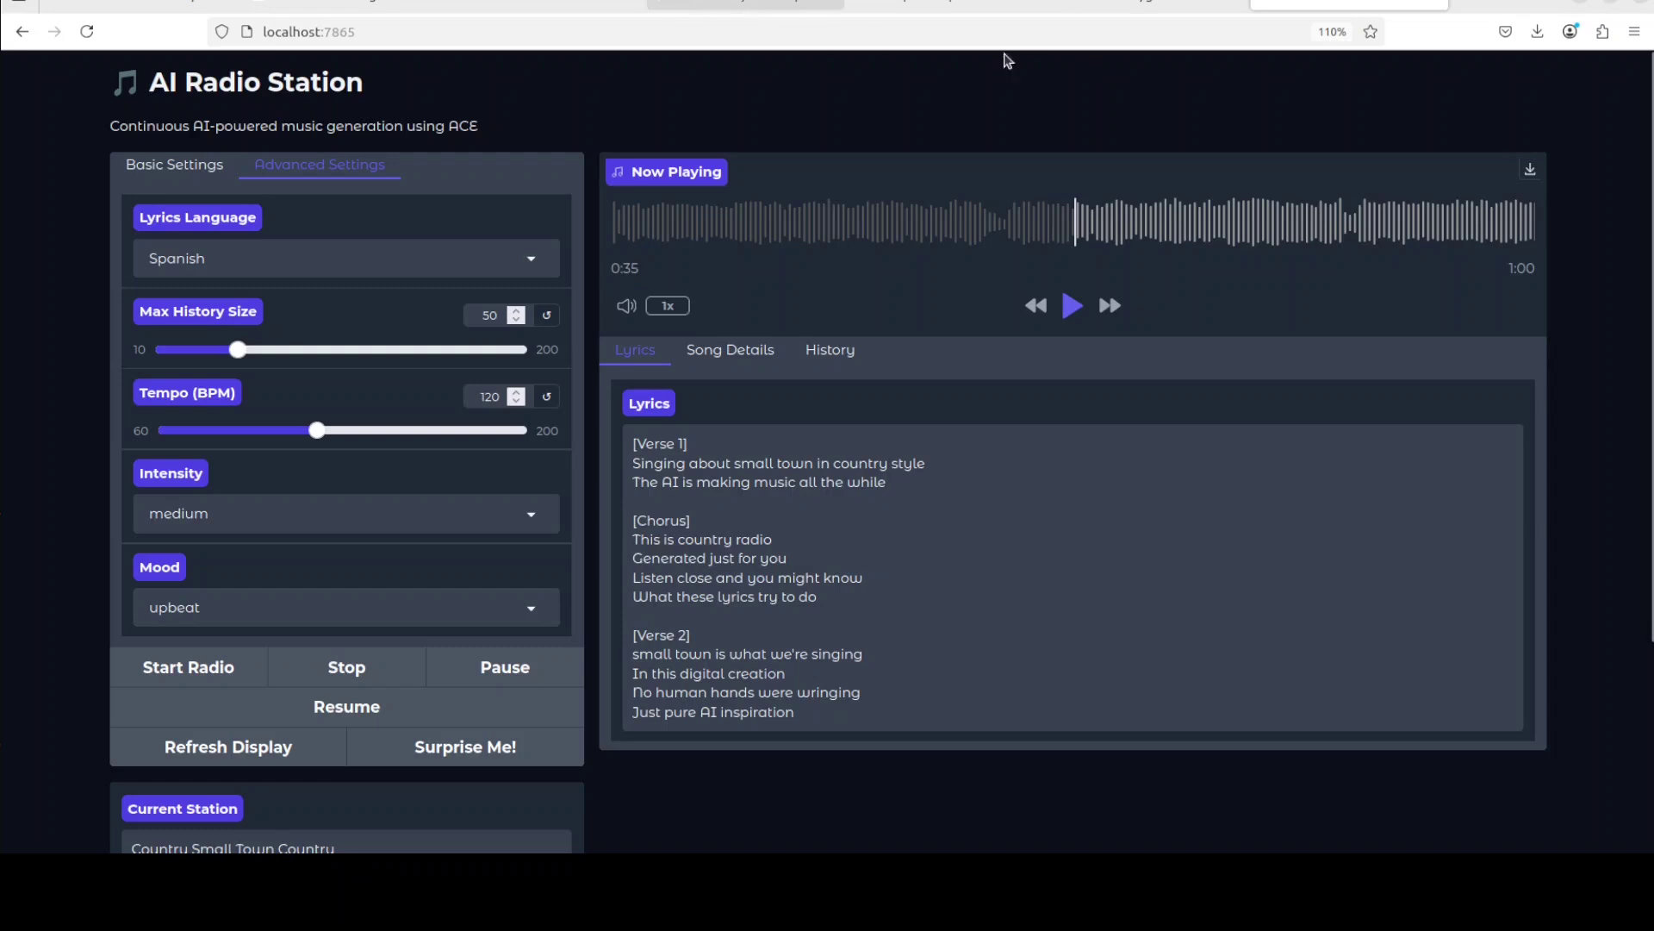
- Browse the ace-step.github.io, YouTube and ACE-Step-RADIO GitHub tabs, ending on YouTube's 'ace' results
left_click(940, 2)
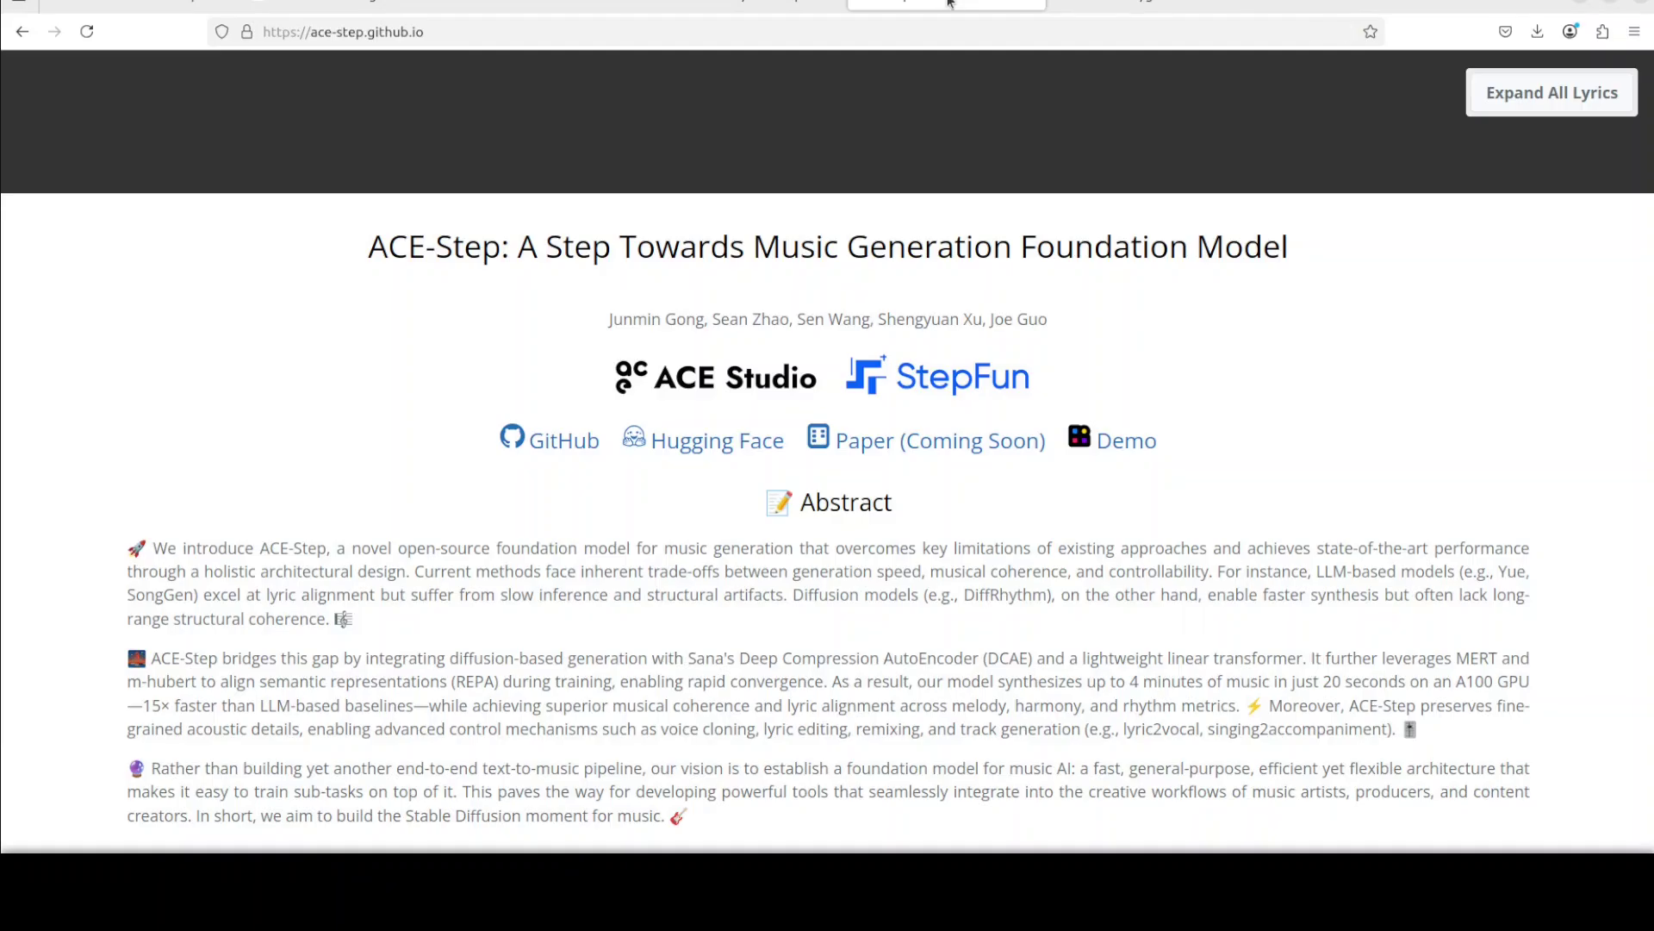
left_click(550, 4)
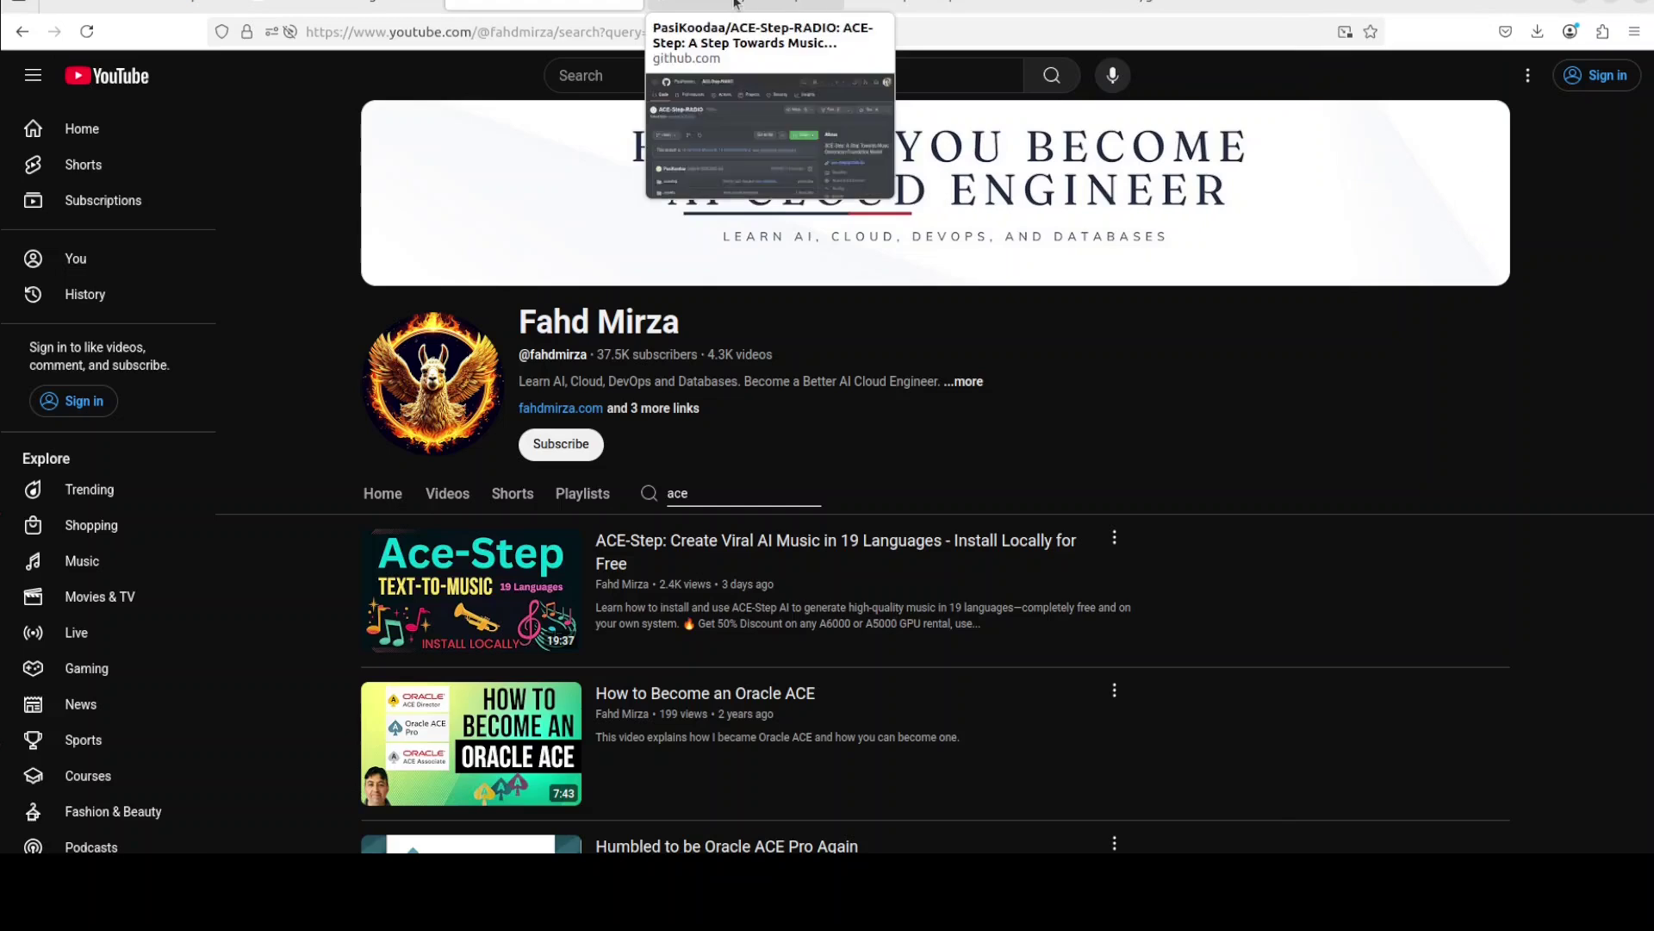
left_click(780, 7)
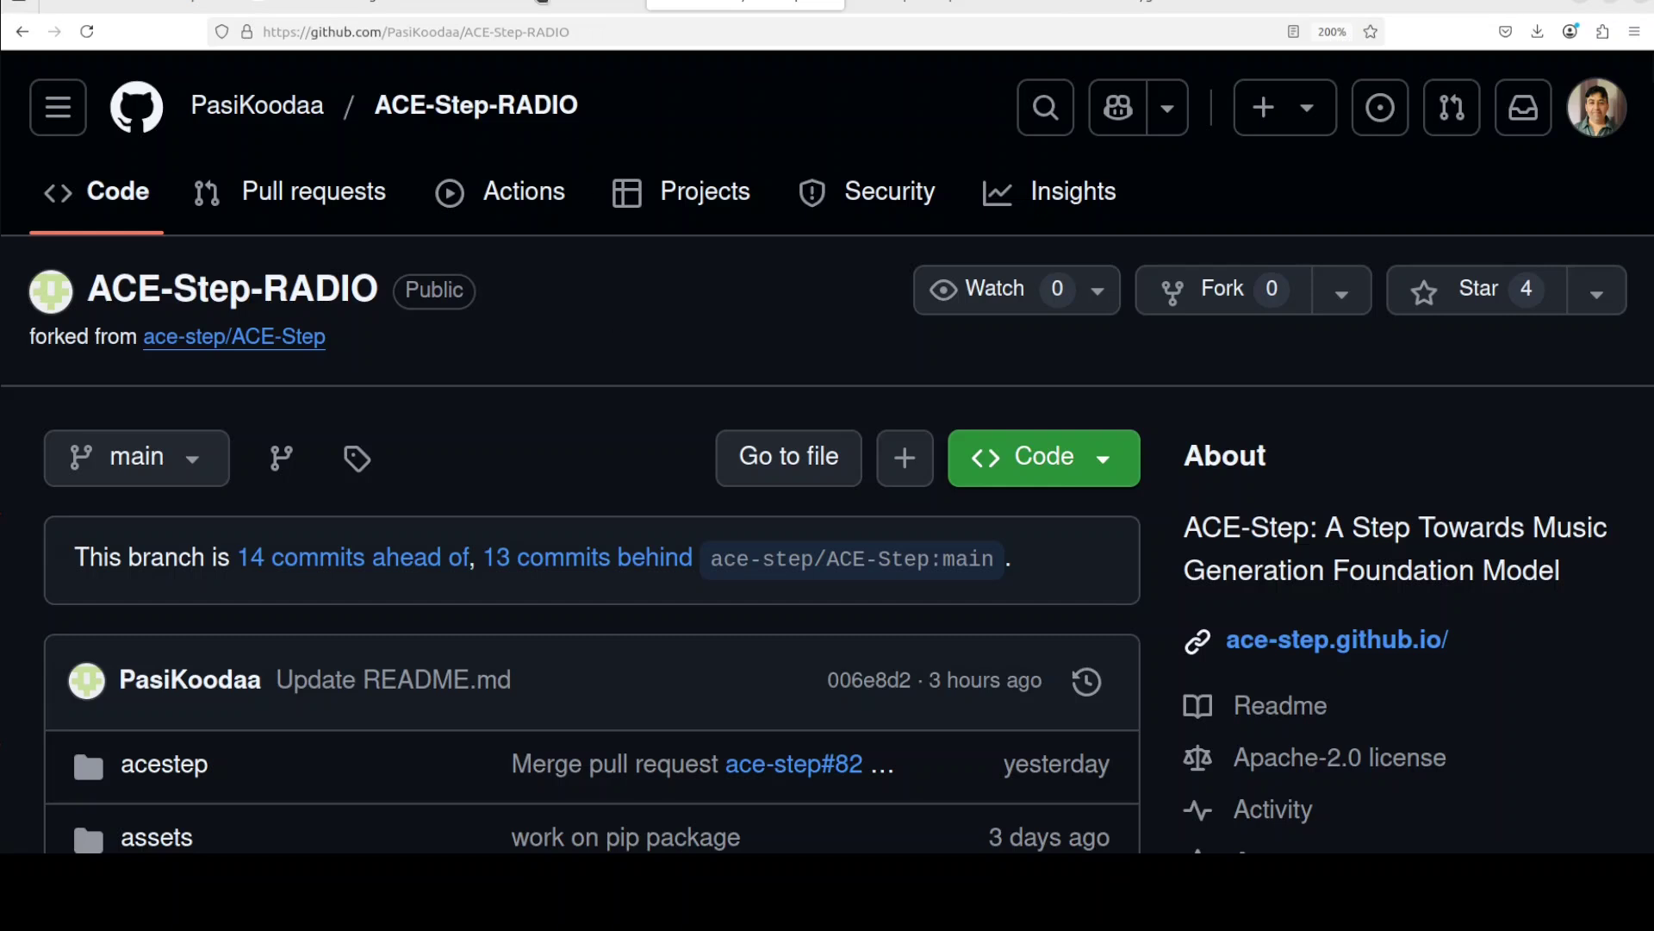
key("ctrl+Page_Up")
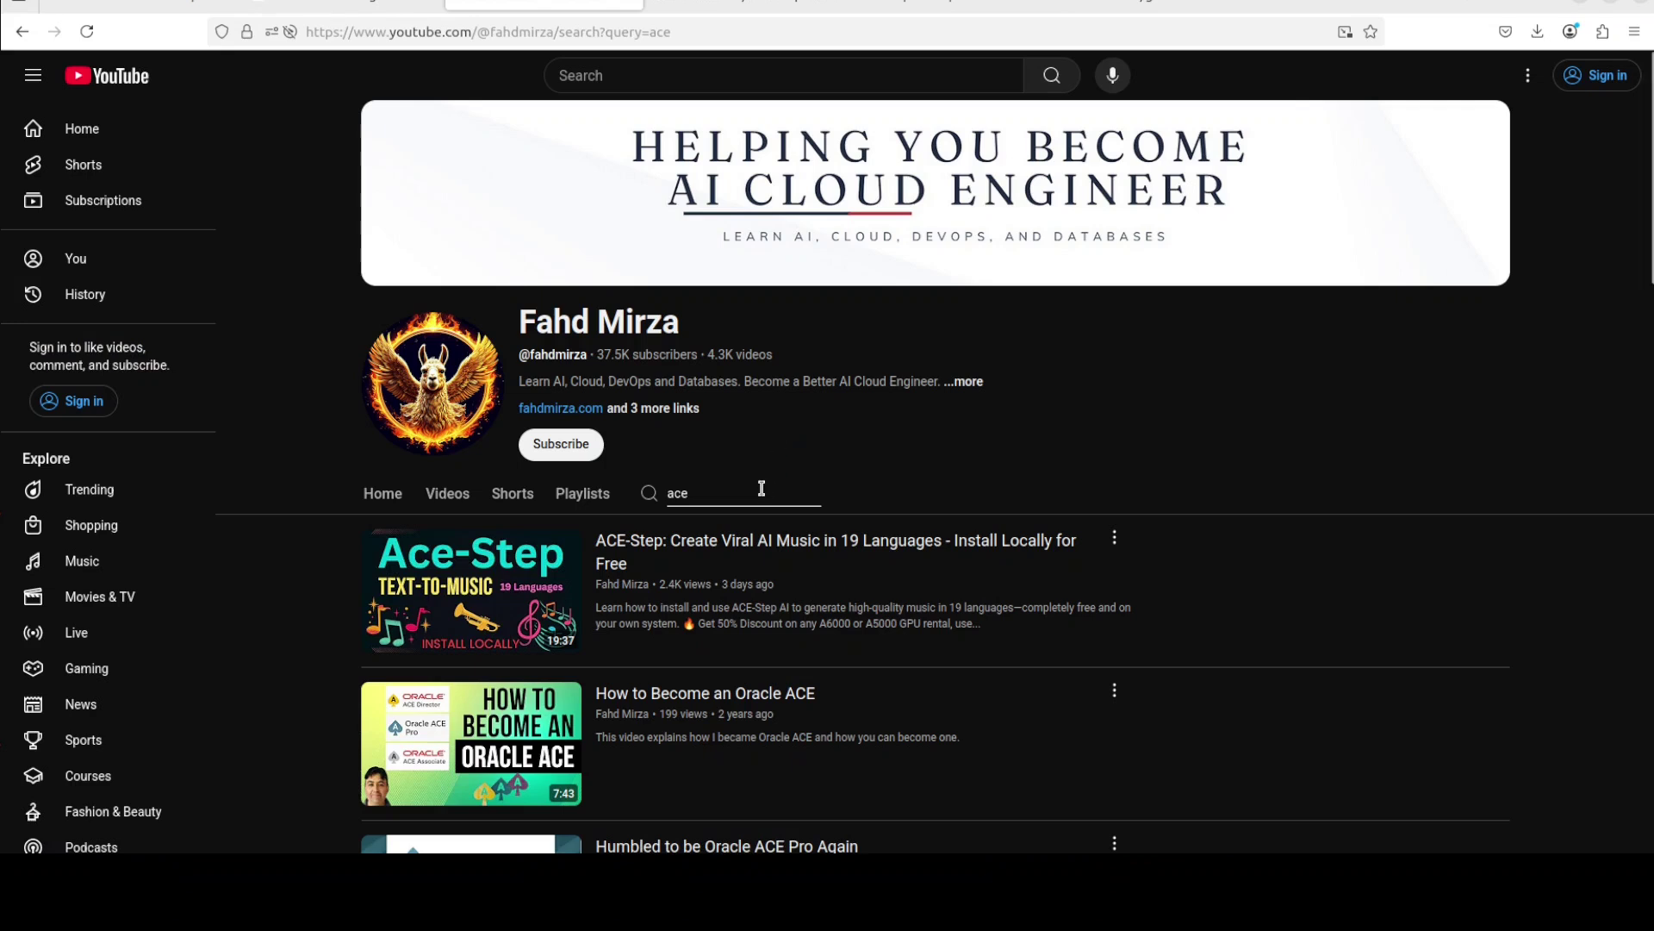